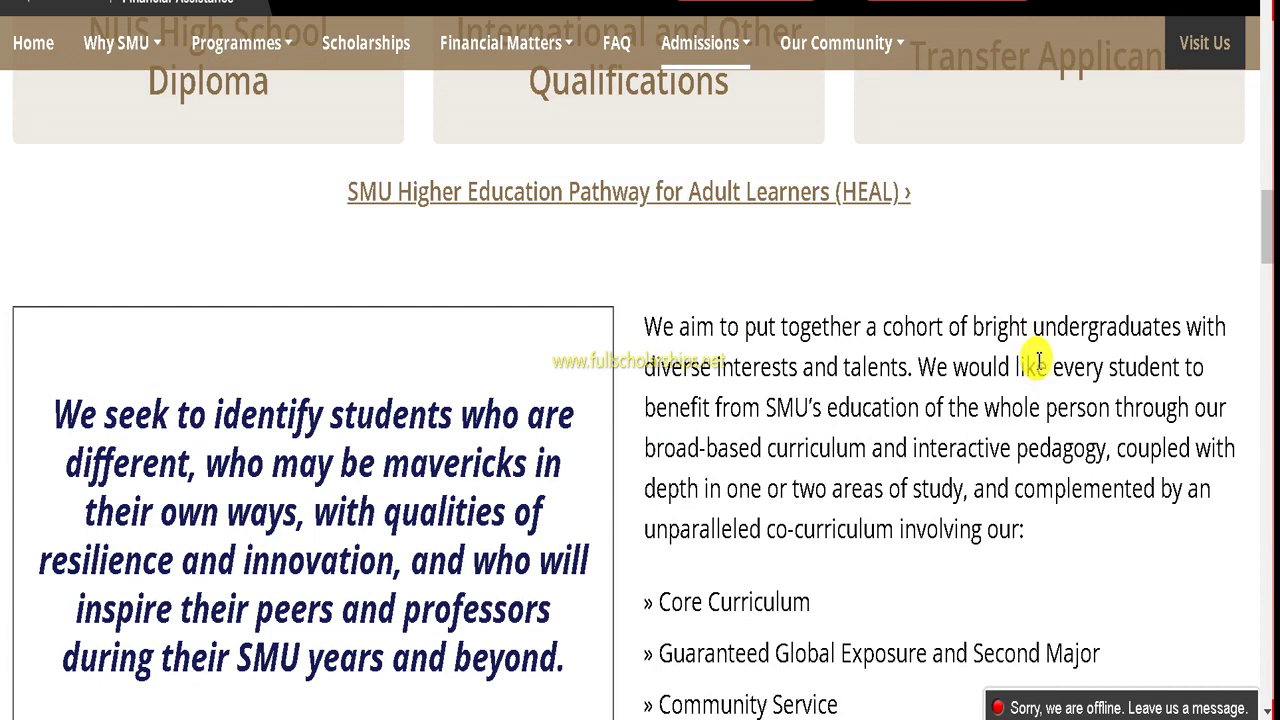
# - Scroll through the Admissions & Requirements page, reading the curriculum and 'Questions to ask yourself' sections
pyautogui.scroll(-4, 1000, 343)
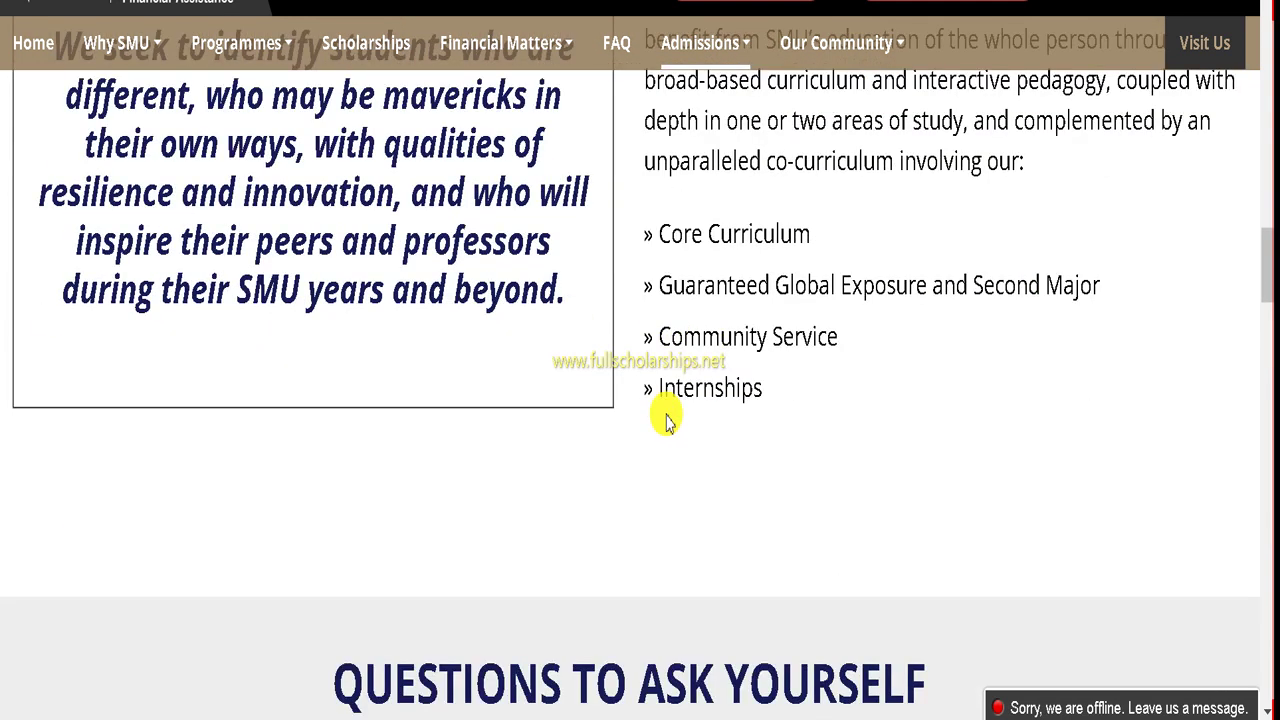
pyautogui.scroll(-3, 668, 415)
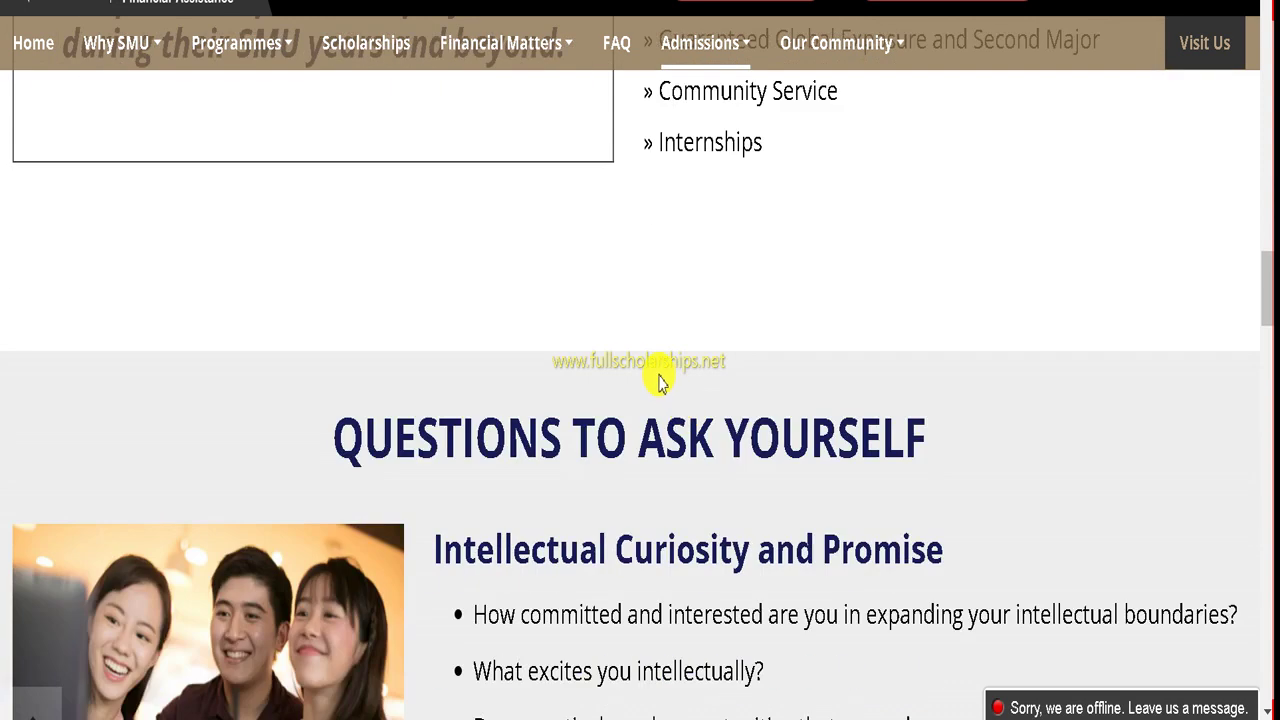
pyautogui.scroll(-7, 660, 380)
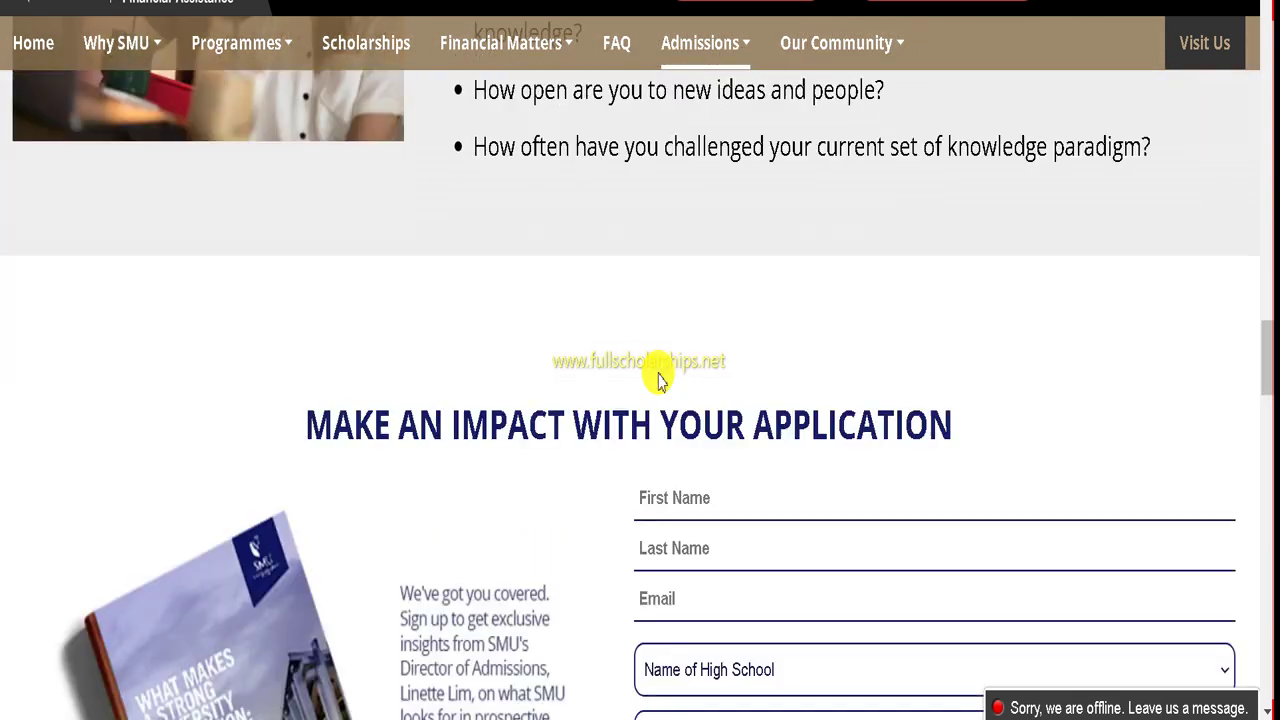
pyautogui.scroll(-9, 664, 350)
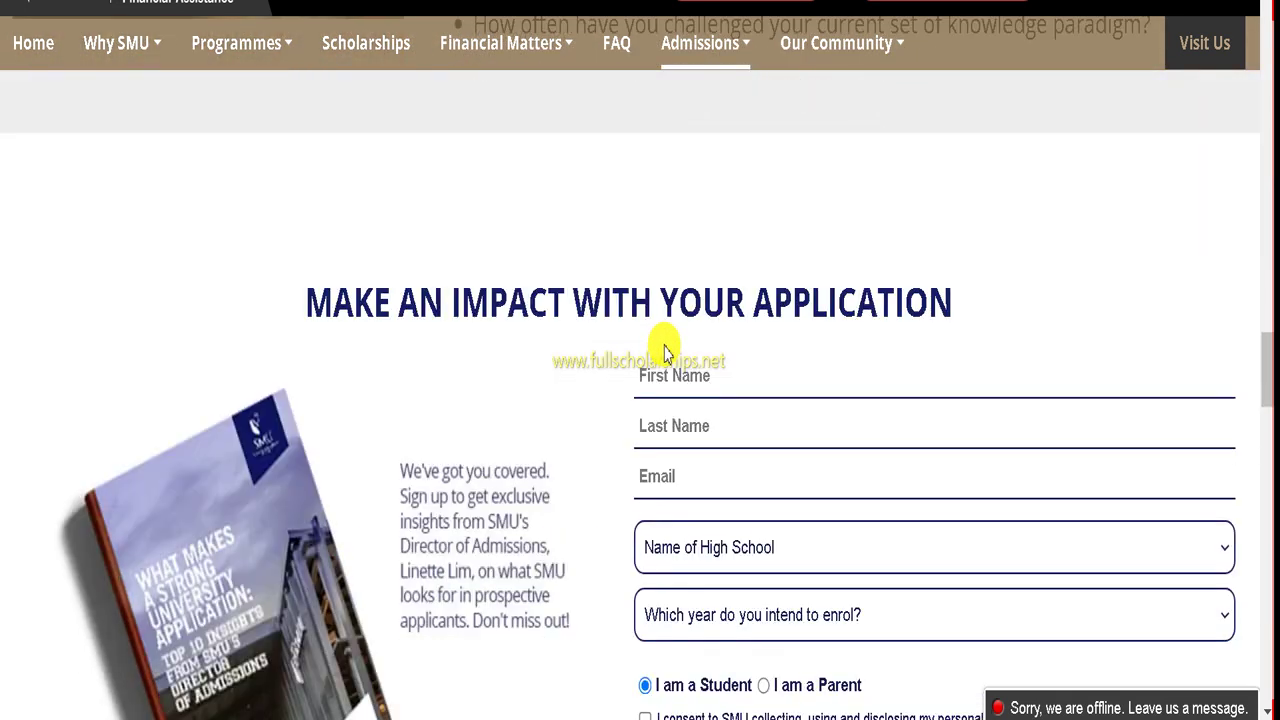
pyautogui.scroll(1, 664, 350)
pyautogui.scroll(20, 664, 350)
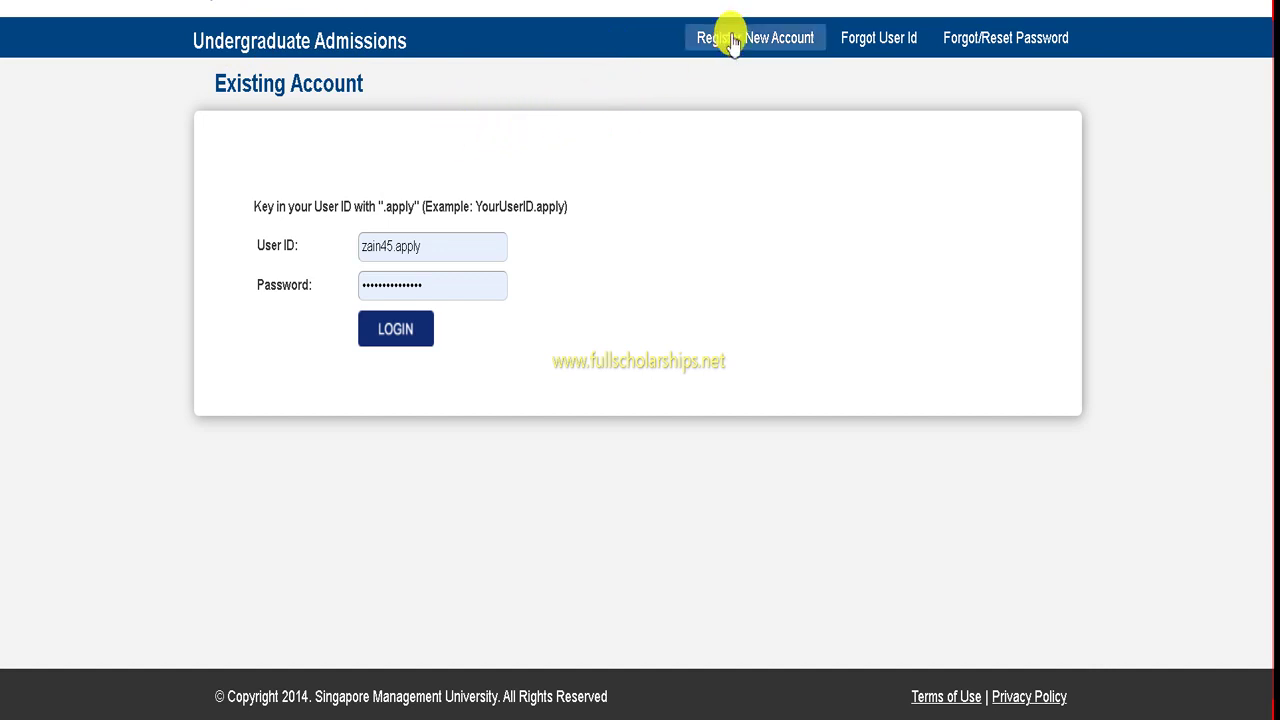
# - Start registering a new applicant account from the Existing Account login page
pyautogui.click(789, 40)
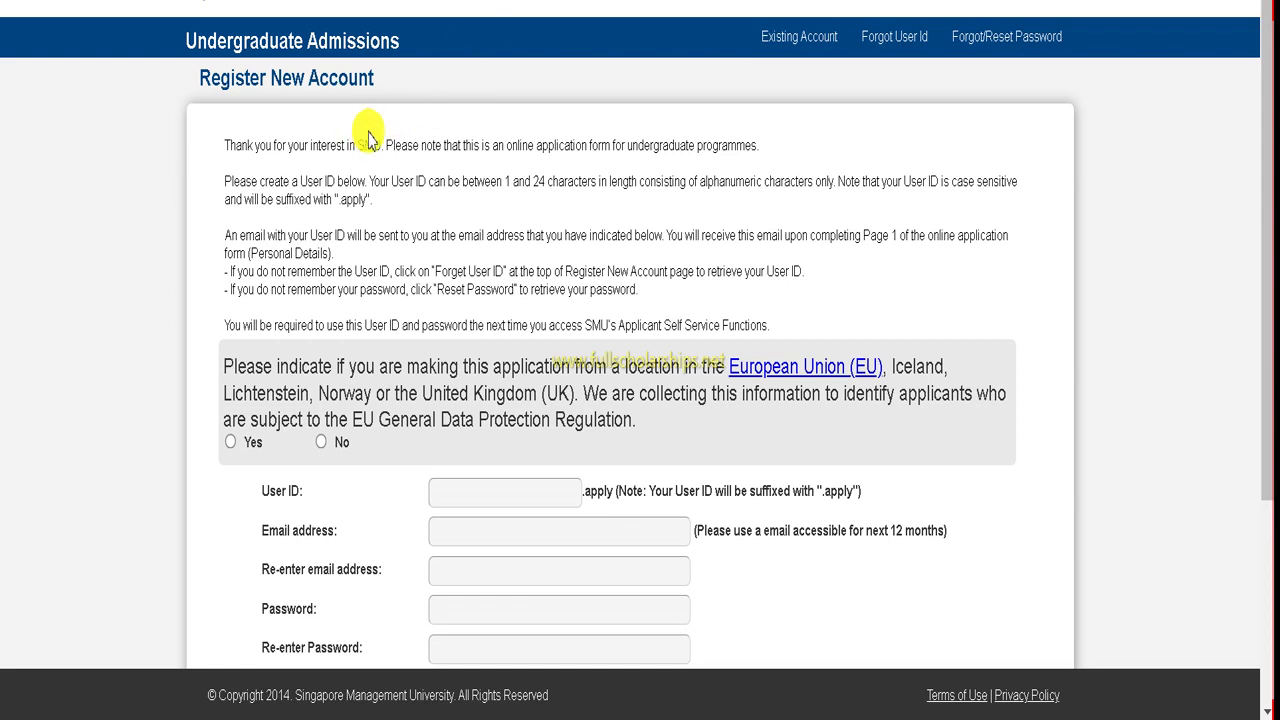
# - Answer No to the EU location question, begin a new user ID and accept the privacy statement
pyautogui.scroll(-2, 368, 140)
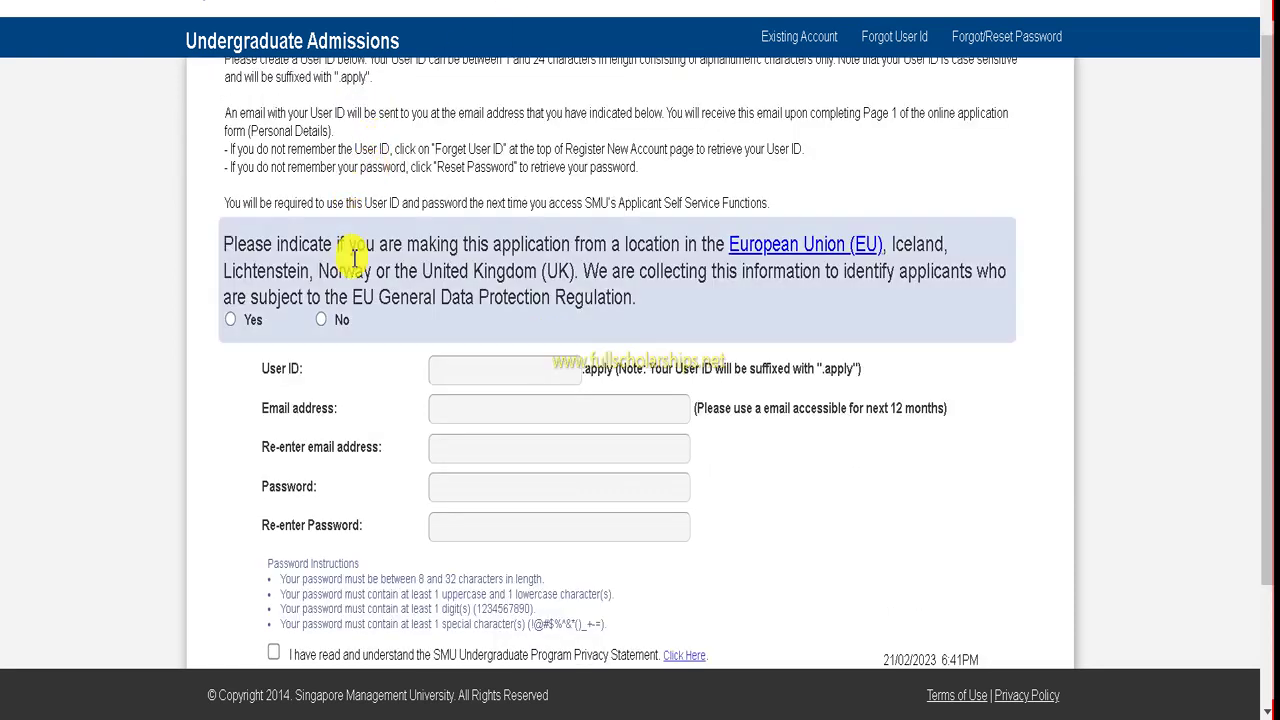
pyautogui.click(321, 320)
pyautogui.scroll(-3, 420, 240)
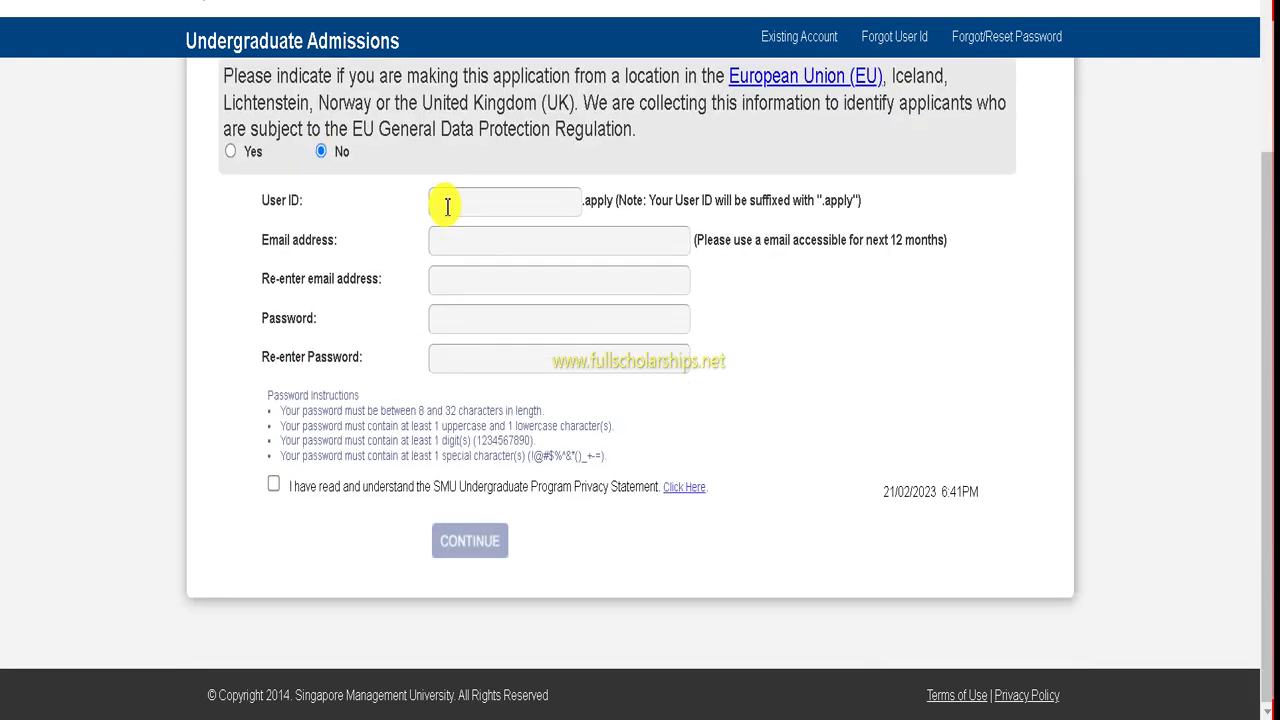
pyautogui.scroll(2, 430, 190)
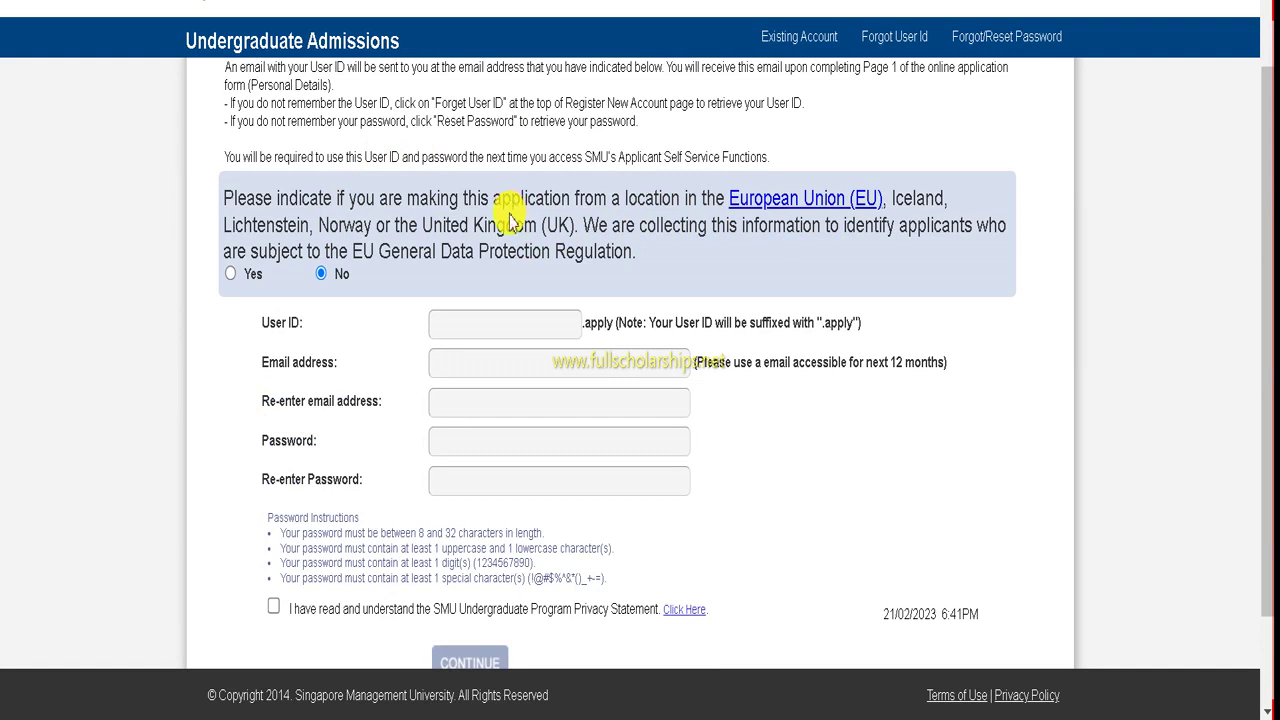
pyautogui.scroll(-2, 509, 220)
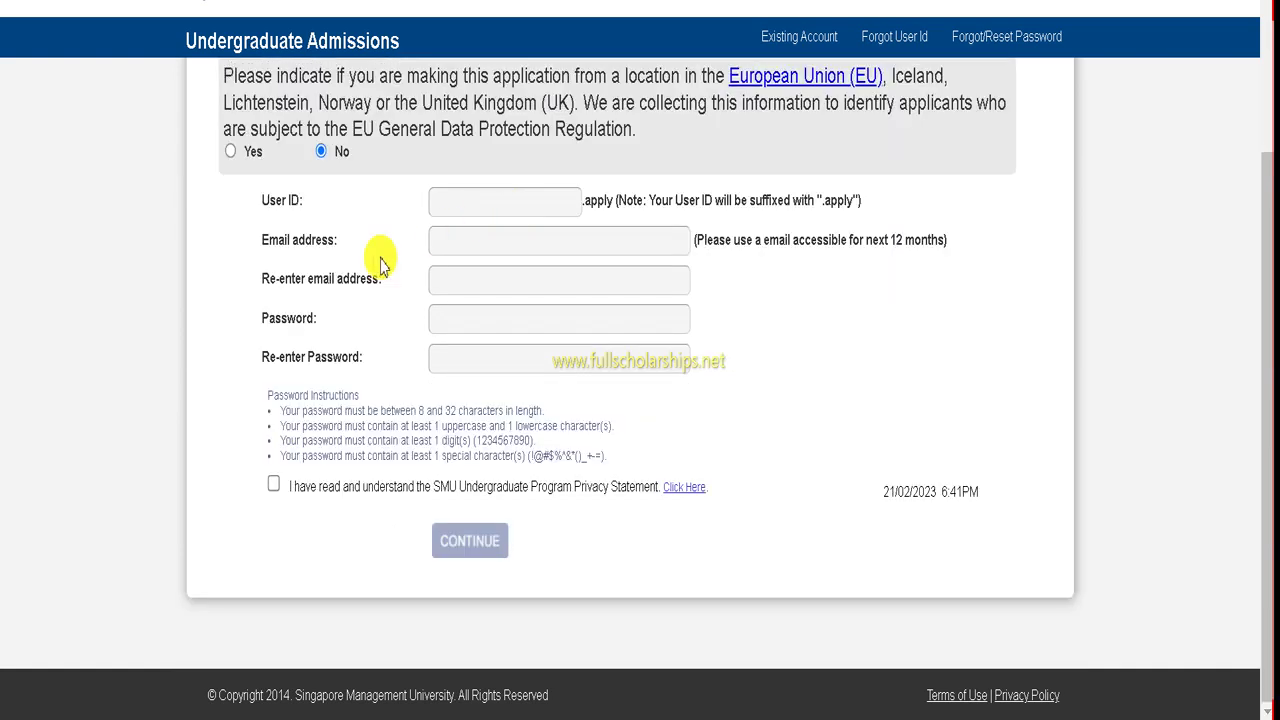
pyautogui.click(462, 204)
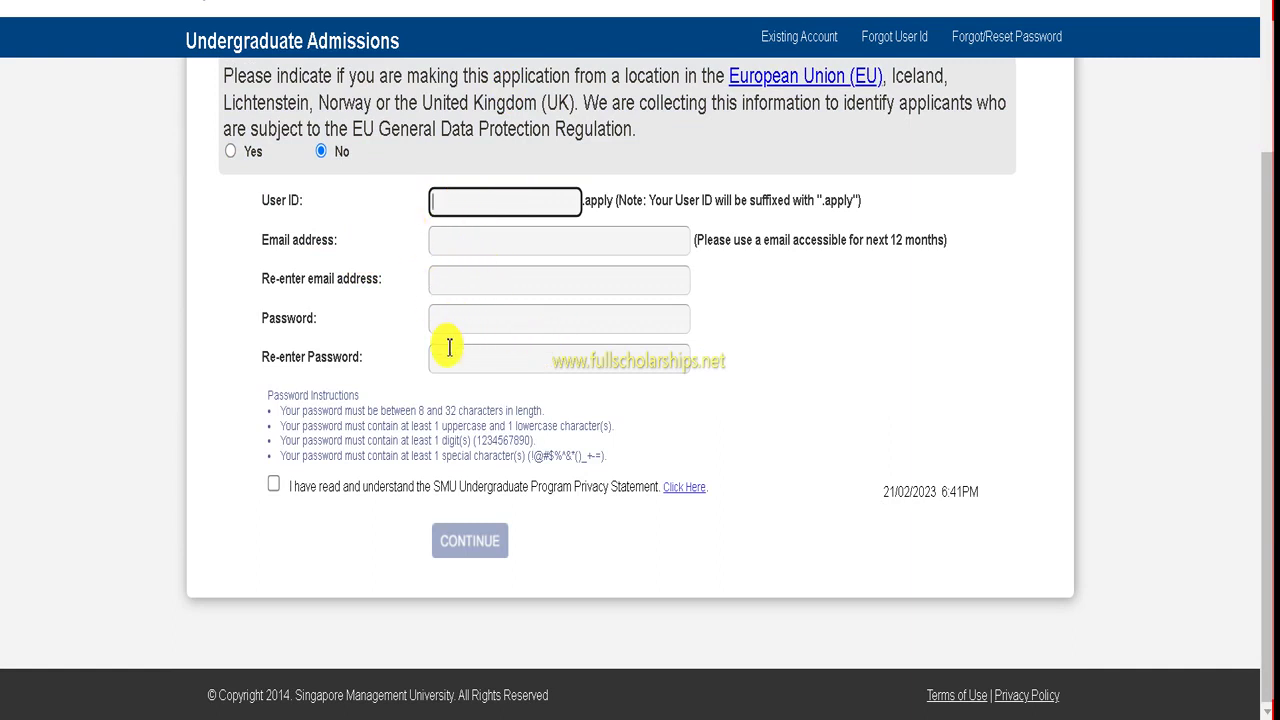
pyautogui.click(273, 484)
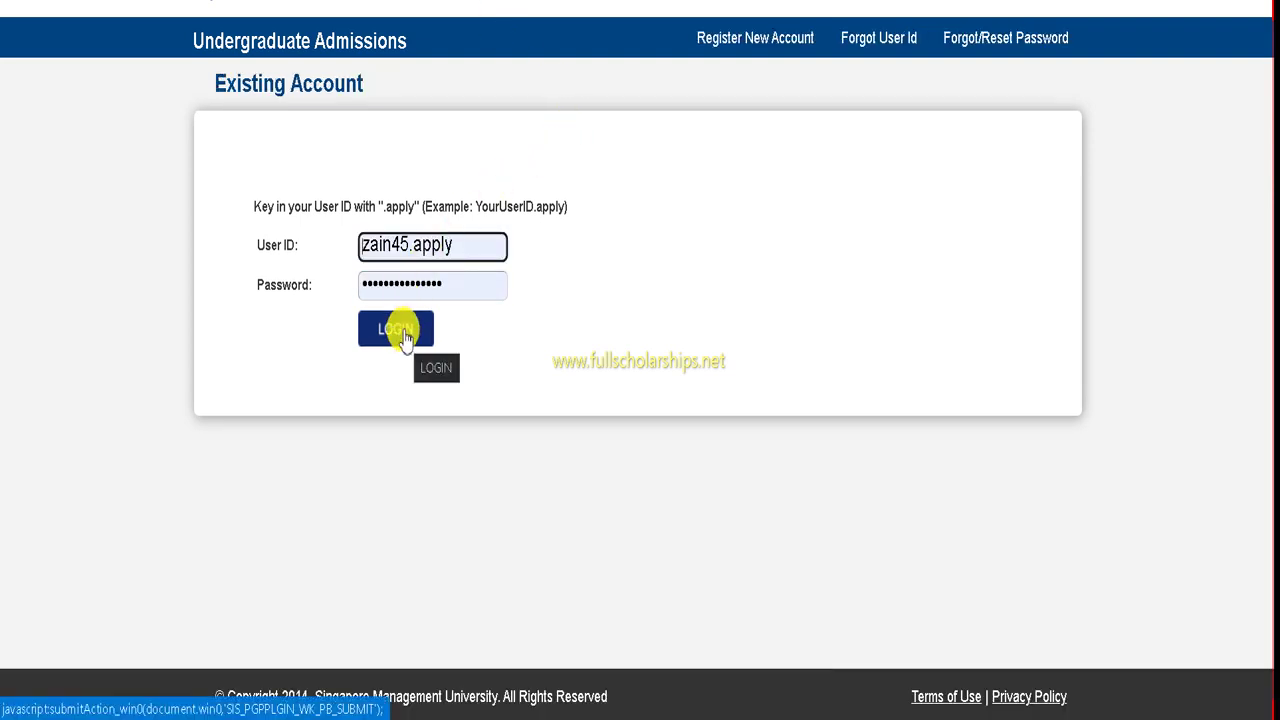
# - Sign in and set the name prefix to Mr in Personal Details
pyautogui.click(405, 338)
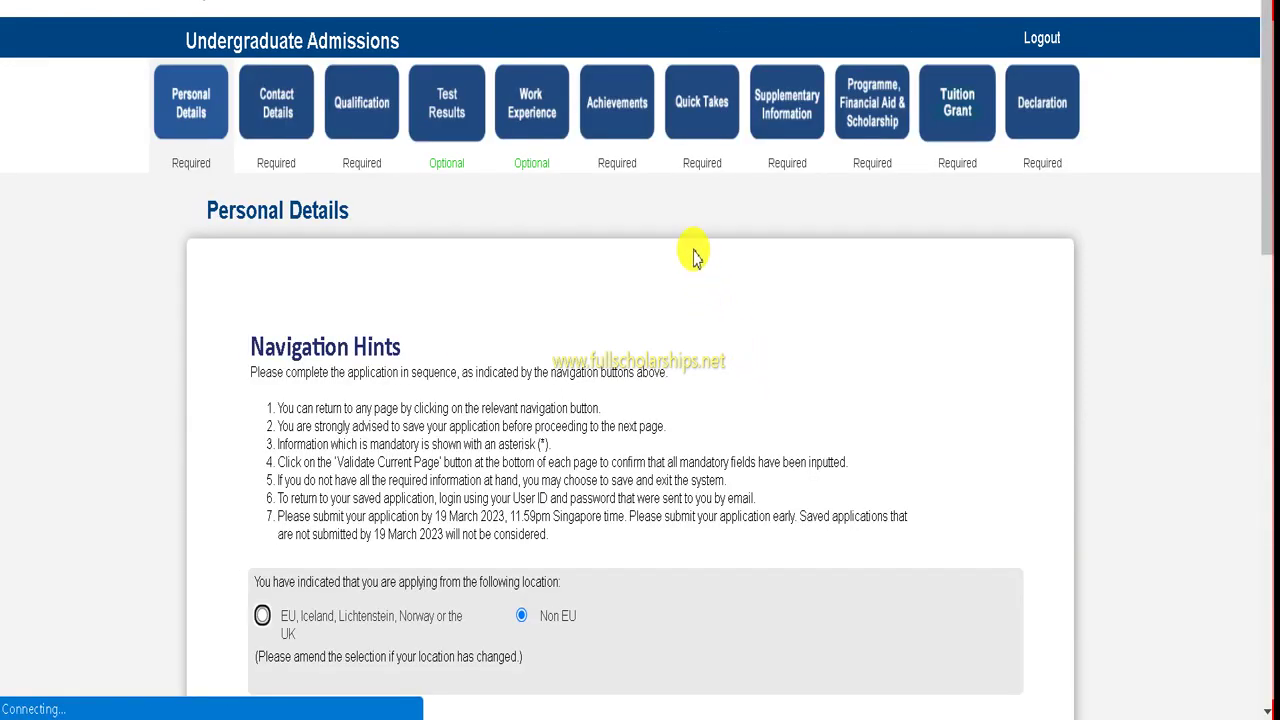
pyautogui.click(200, 113)
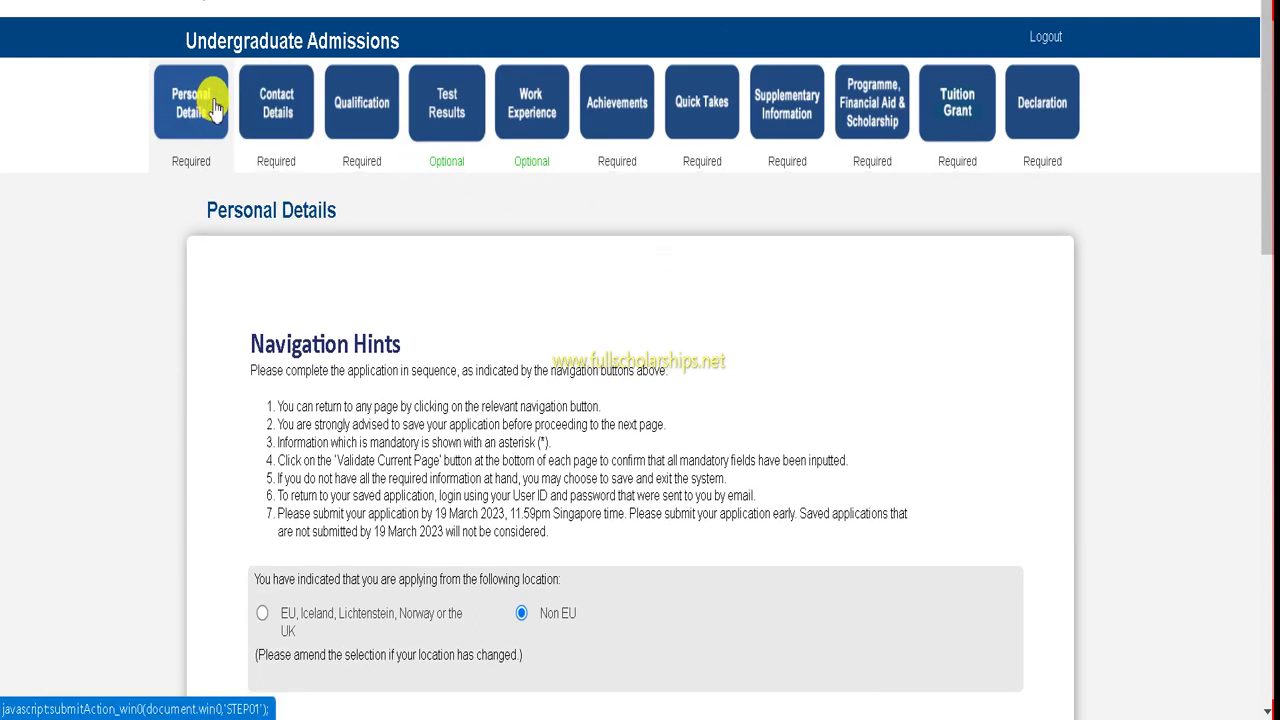
pyautogui.scroll(-5, 446, 180)
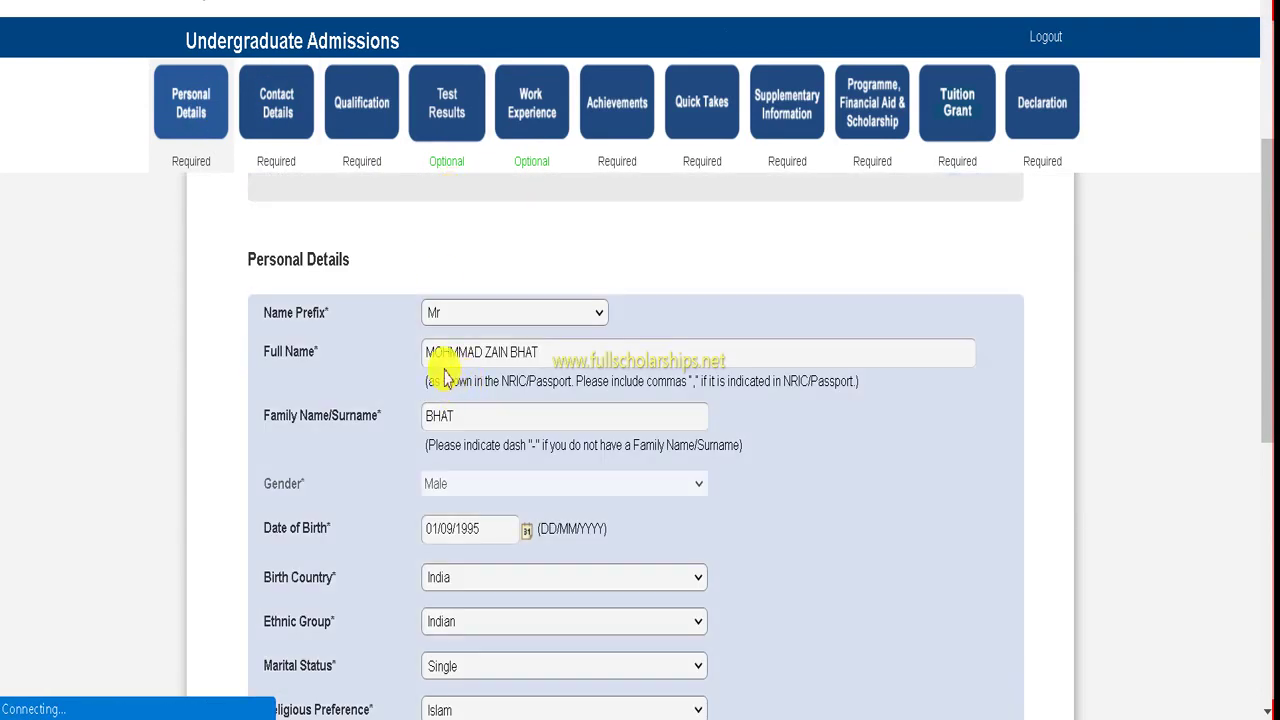
pyautogui.click(432, 313)
# - Save the Personal Details page and continue to Contact Details
pyautogui.scroll(-1, 410, 306)
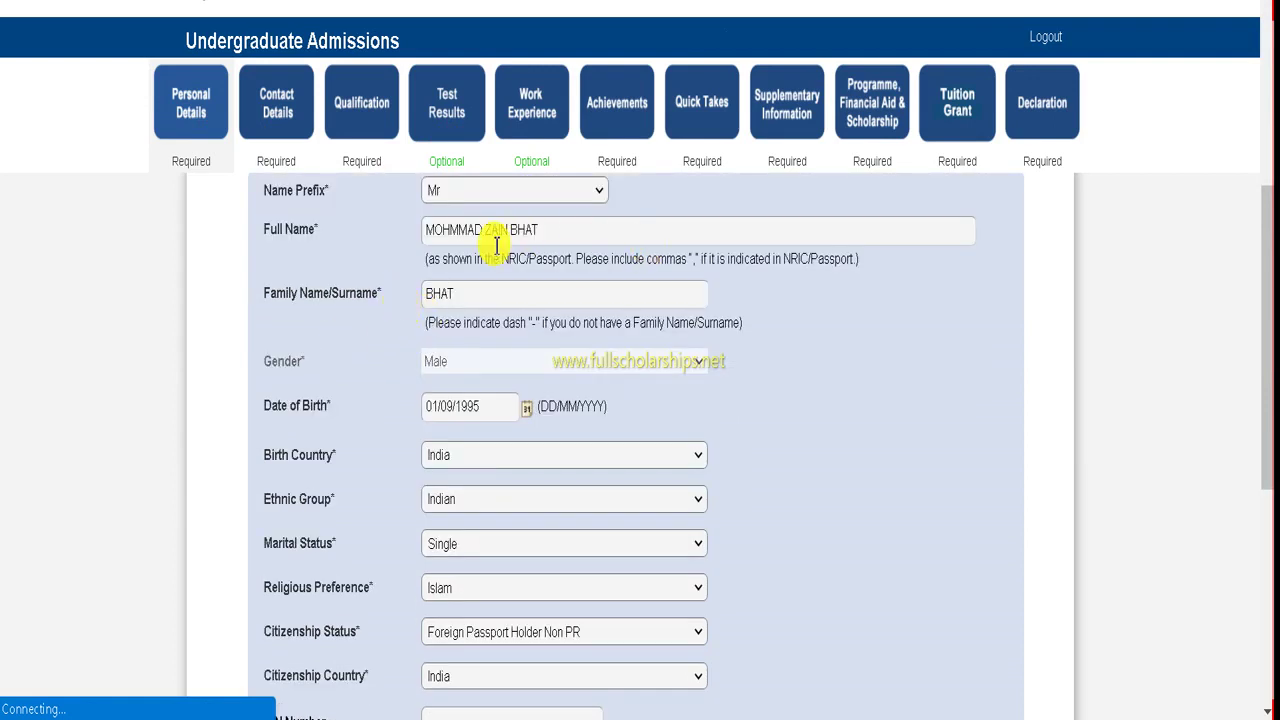
pyautogui.scroll(-1, 429, 303)
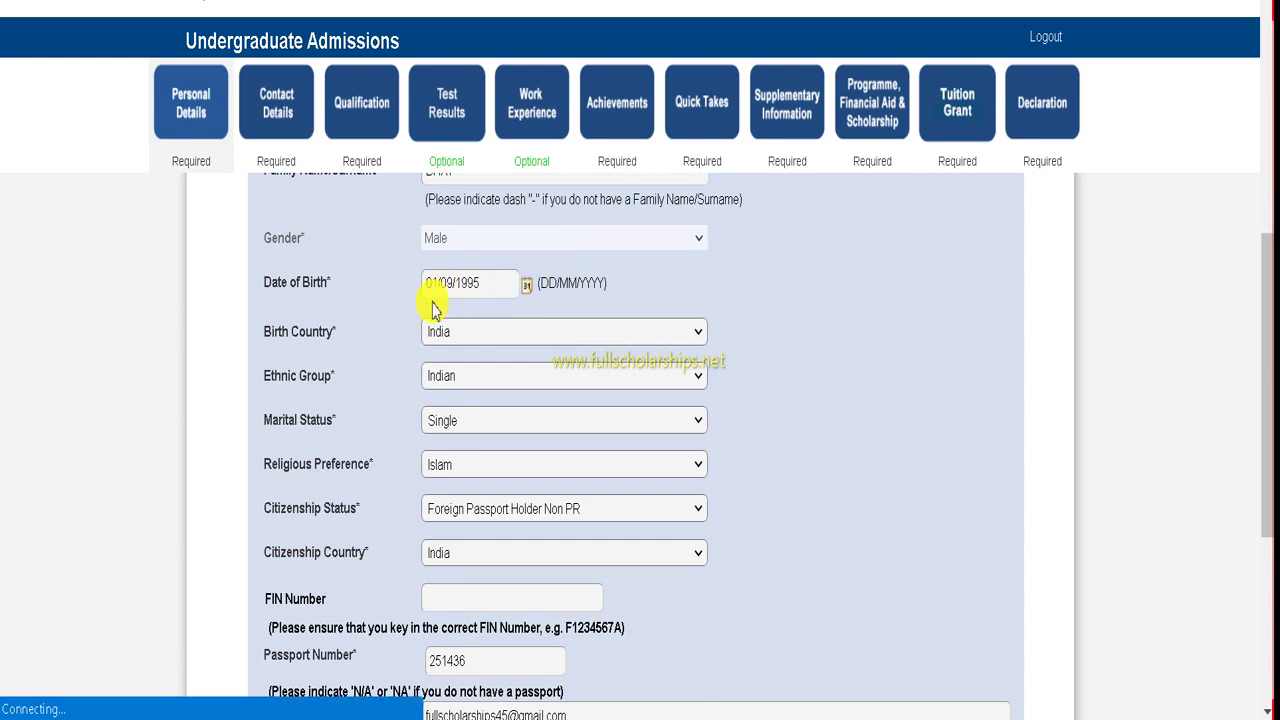
pyautogui.scroll(-1, 514, 306)
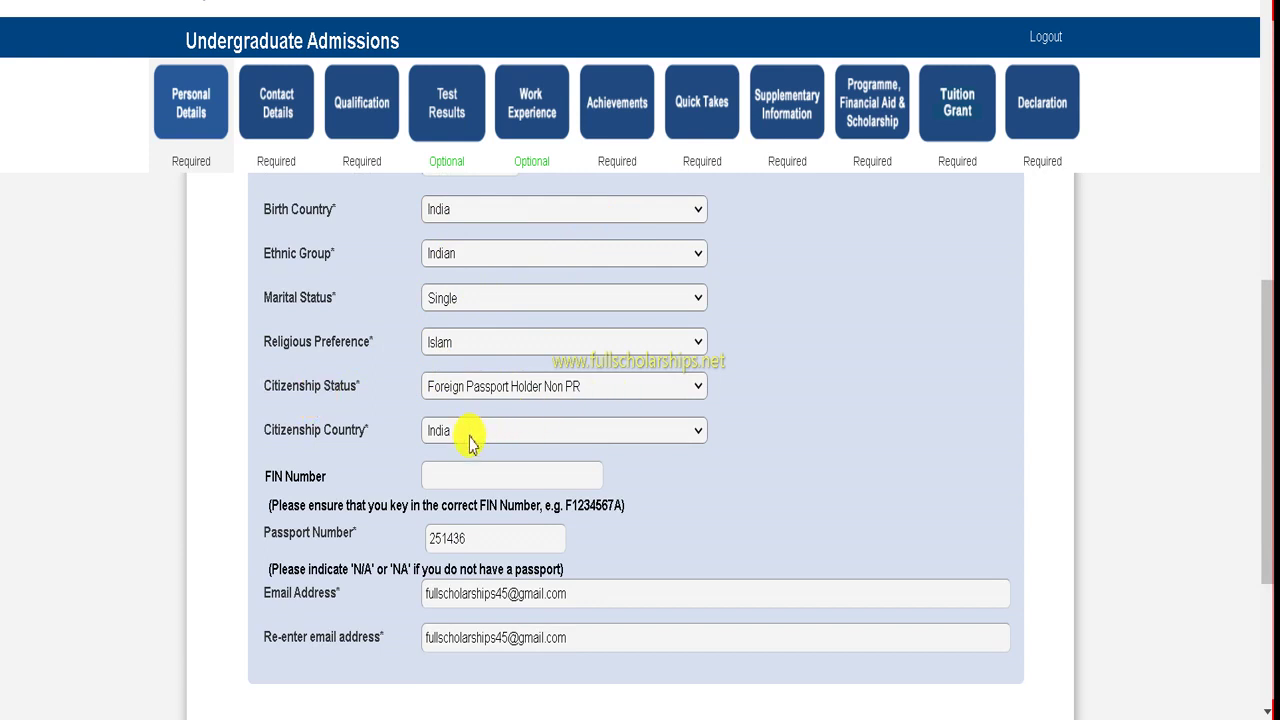
pyautogui.scroll(-1, 448, 440)
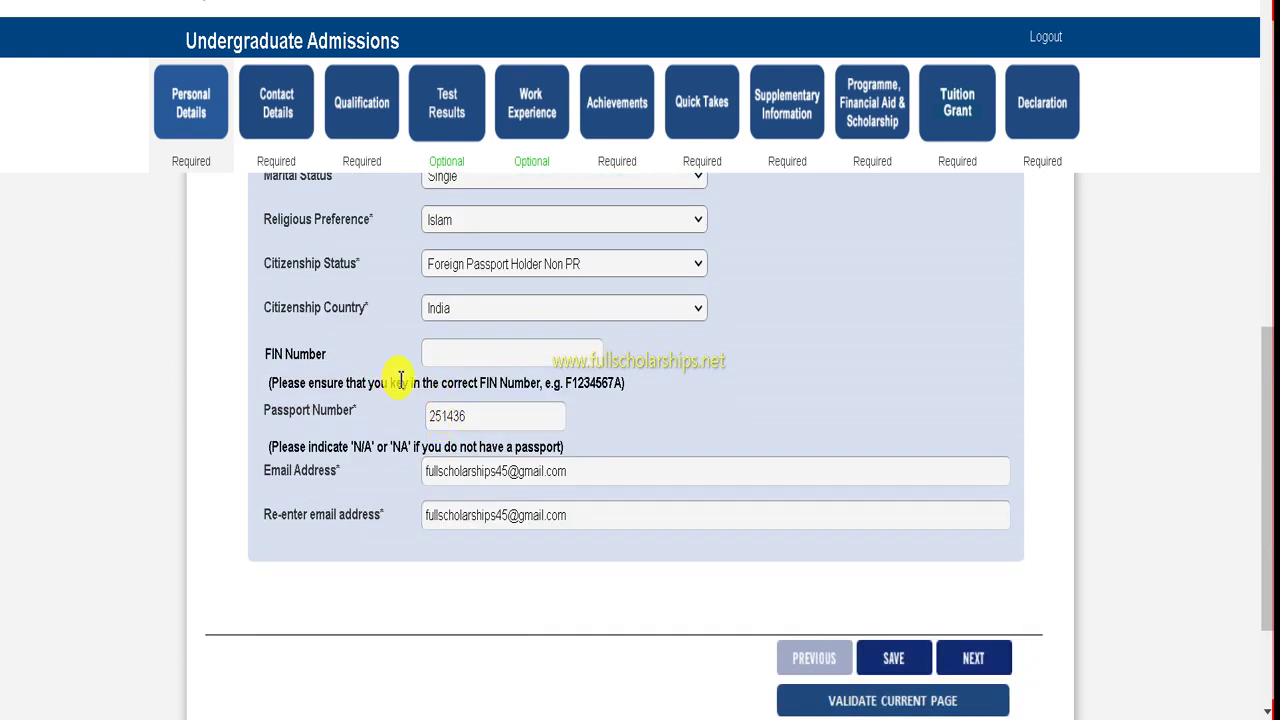
pyautogui.scroll(-1, 534, 420)
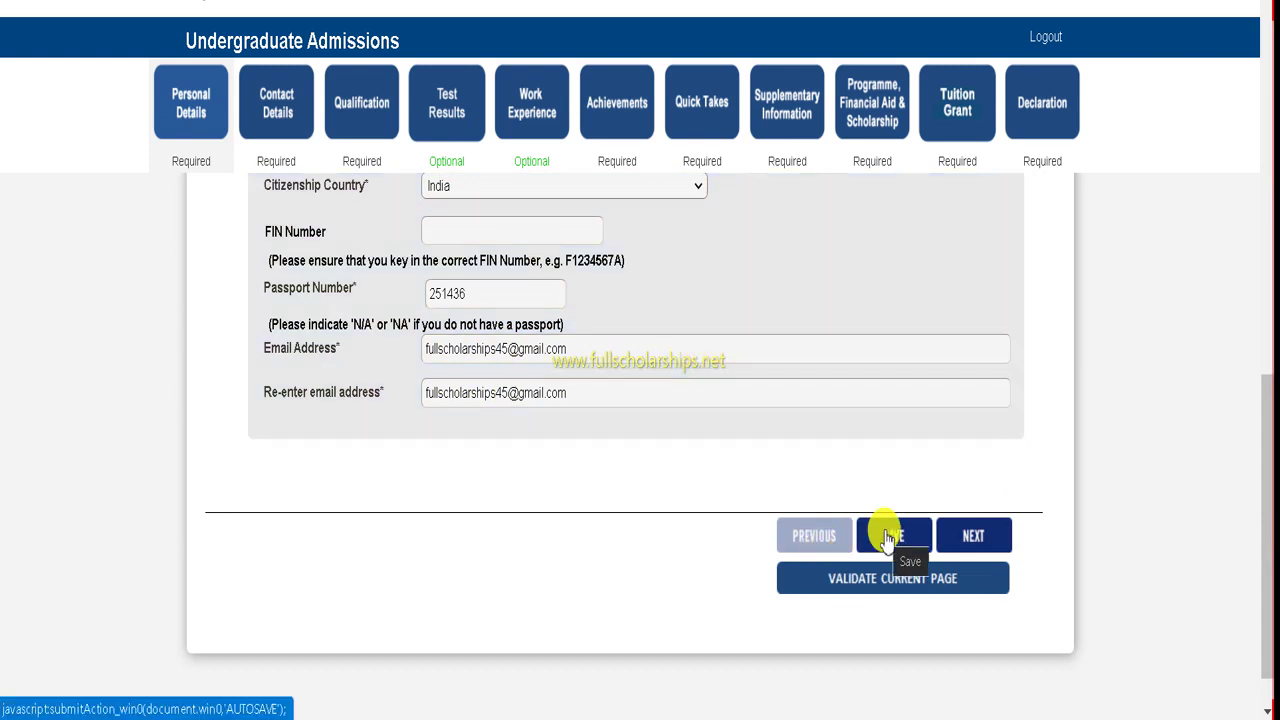
pyautogui.click(970, 535)
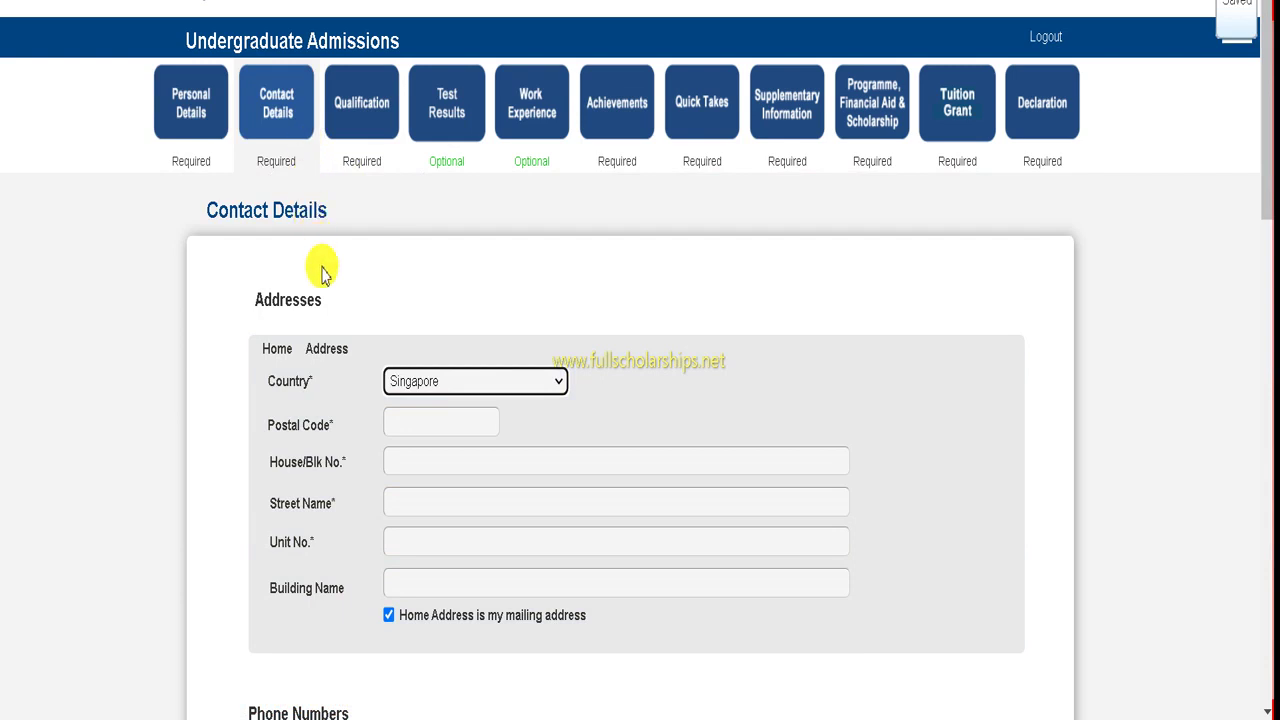
# - Set the home address country to India and fill Address 1 from a saved entry
pyautogui.scroll(-1, 333, 297)
pyautogui.click(457, 257)
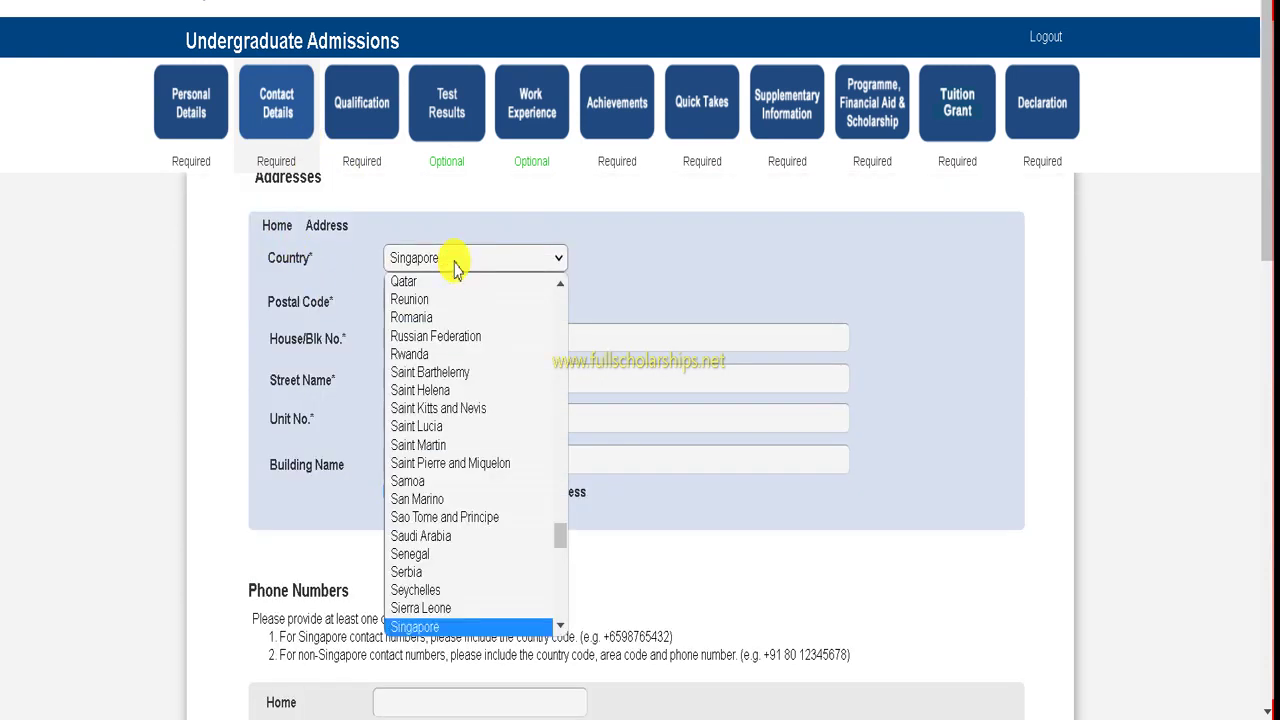
pyautogui.scroll(-6, 437, 337)
pyautogui.scroll(15, 425, 375)
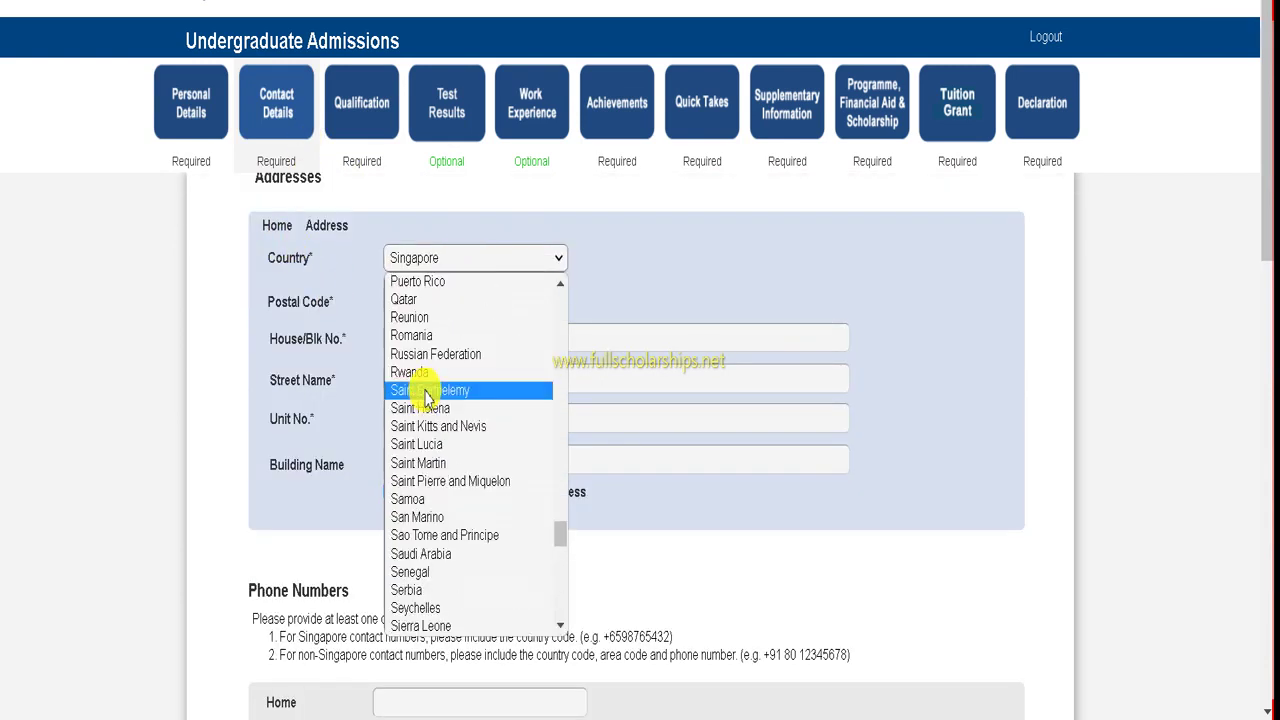
pyautogui.scroll(14, 420, 390)
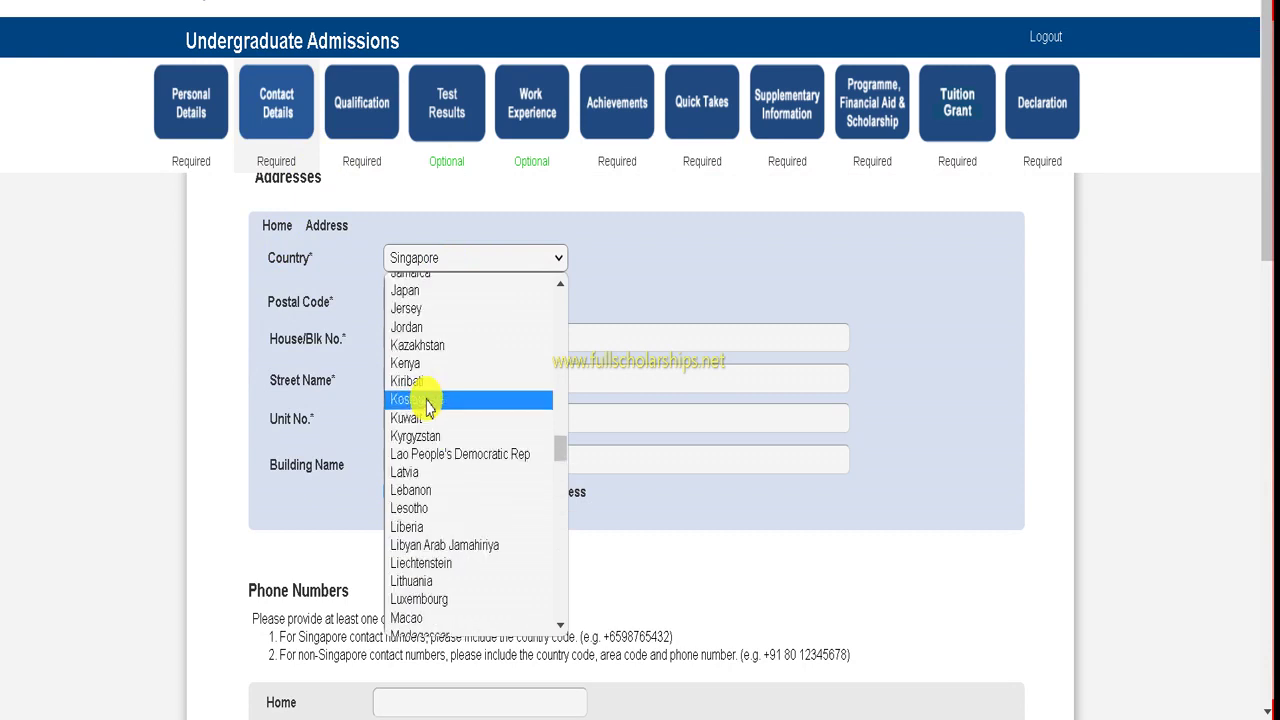
pyautogui.click(402, 374)
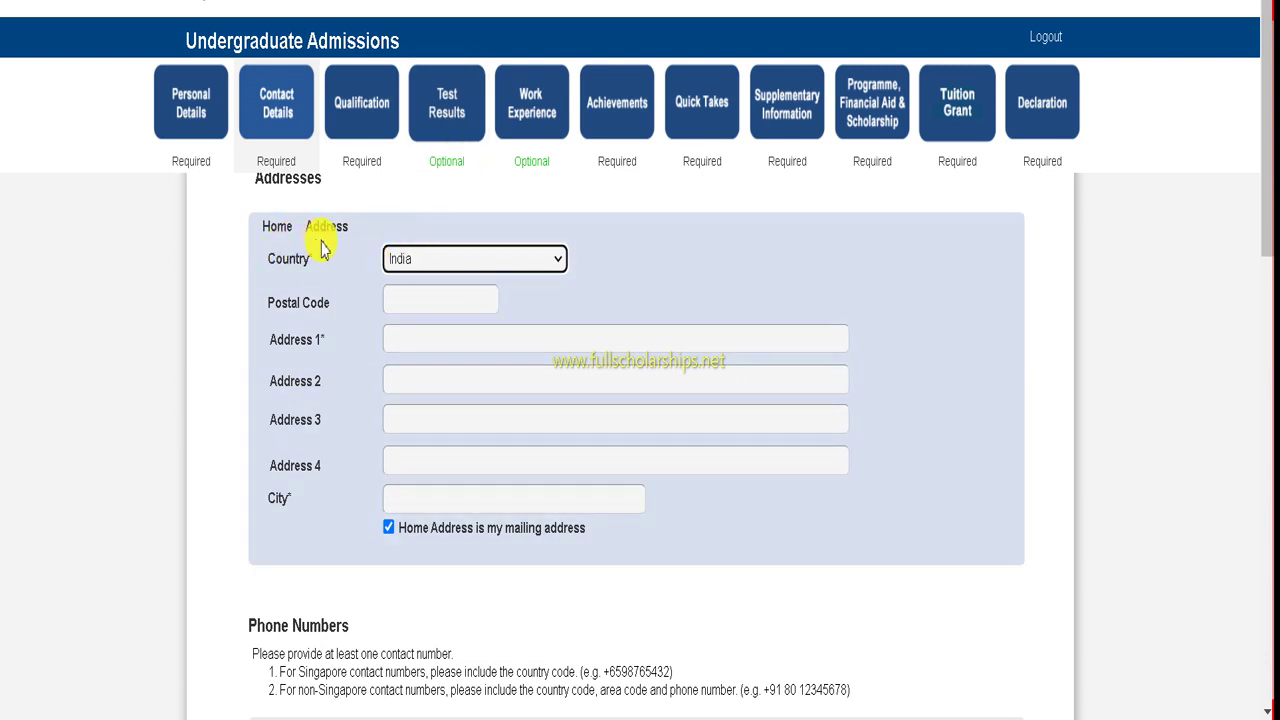
pyautogui.click(409, 340)
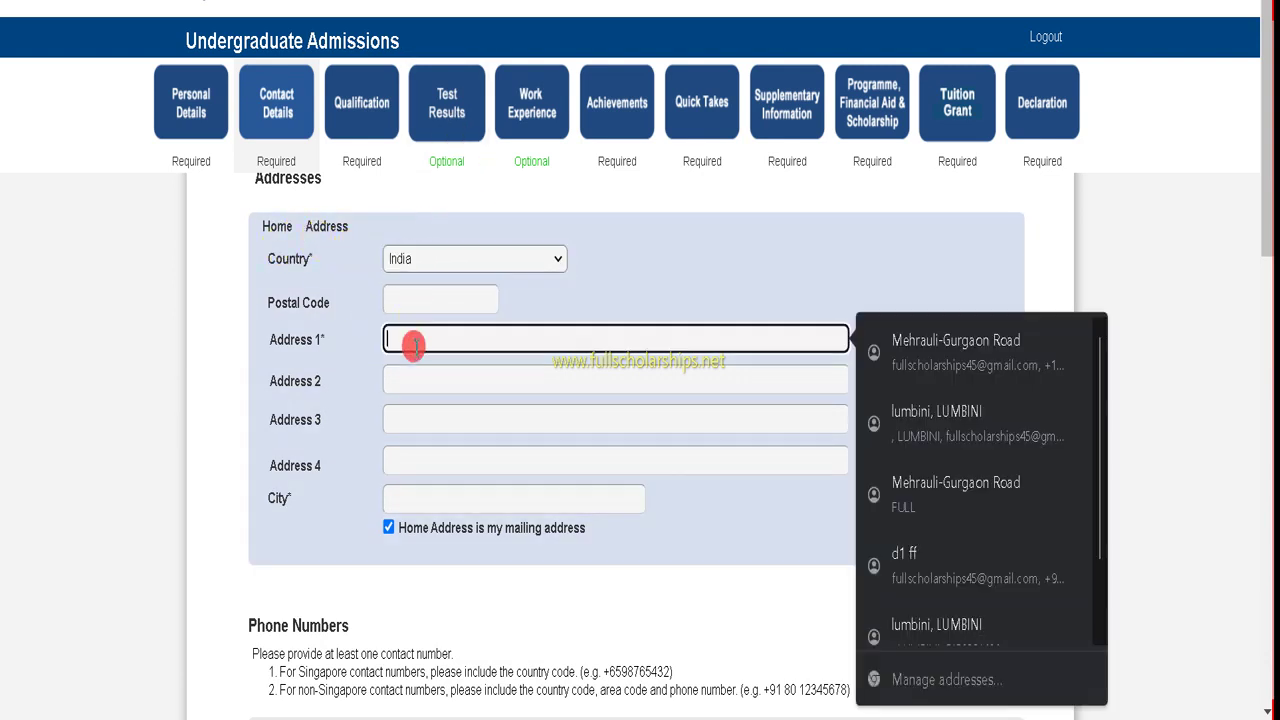
pyautogui.click(906, 343)
# - Fill the Mobile and Home phone numbers from saved autofill entries
pyautogui.scroll(-1, 400, 430)
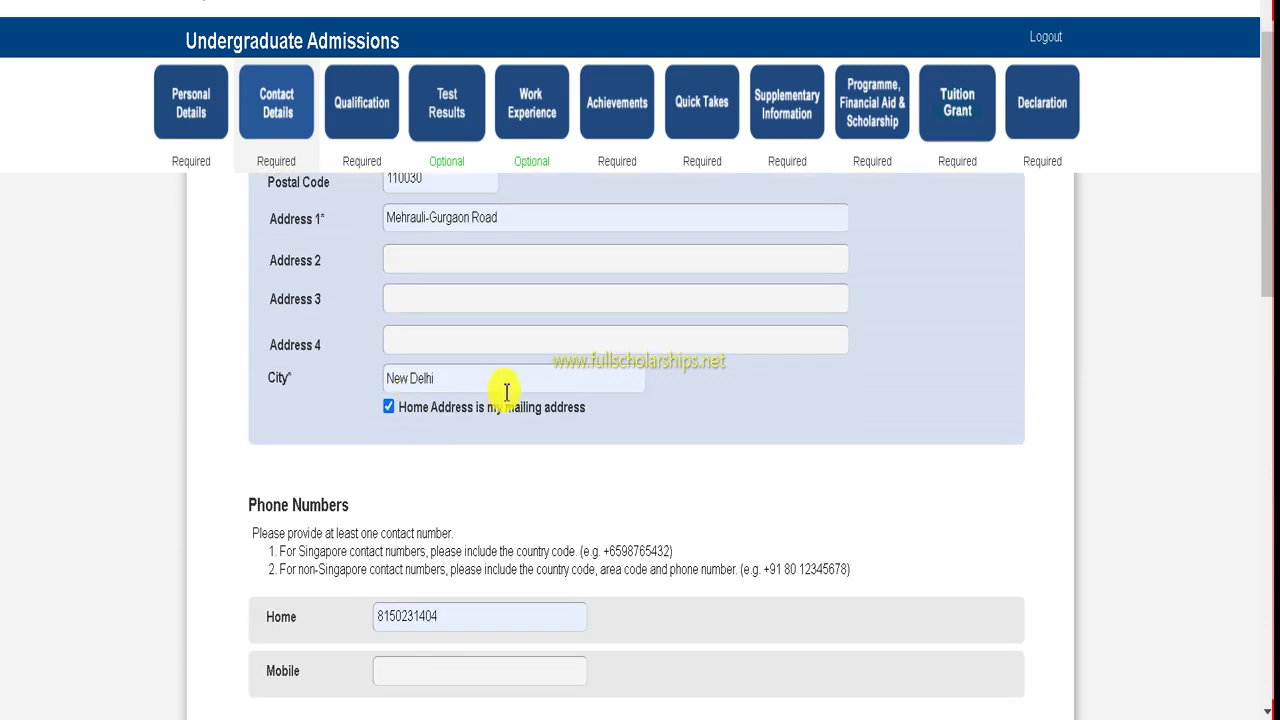
pyautogui.scroll(-1, 500, 395)
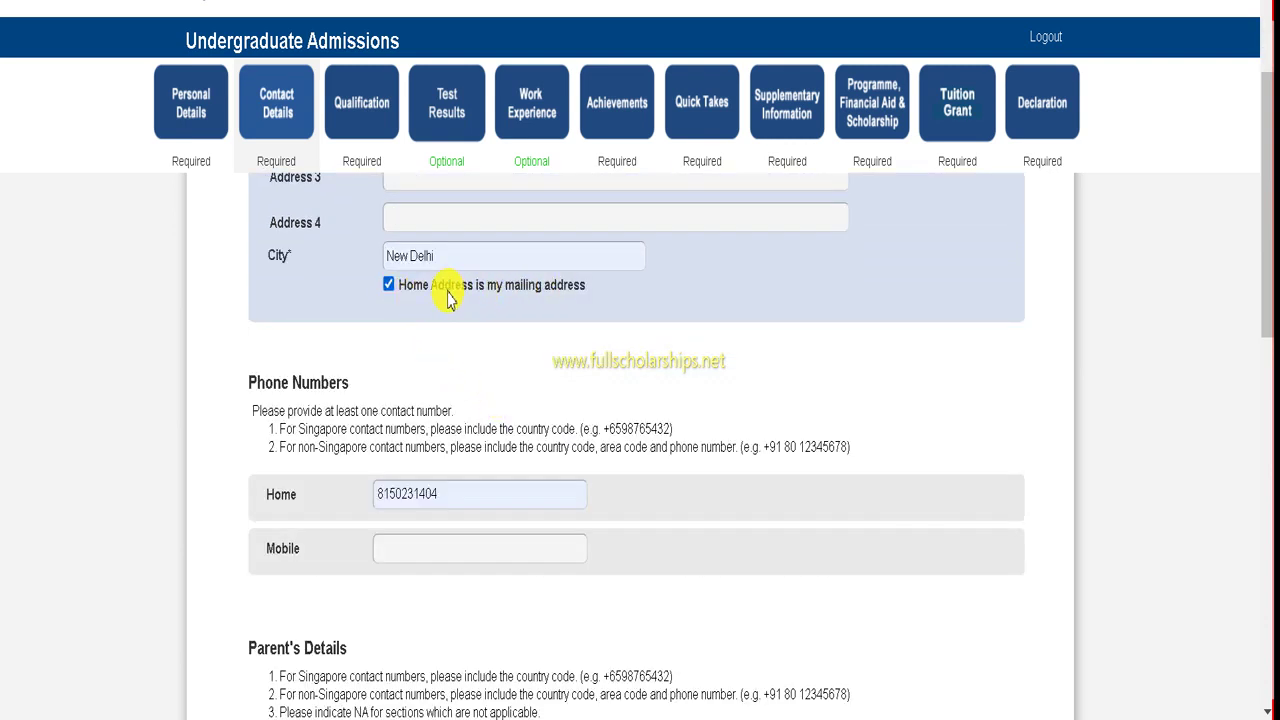
pyautogui.scroll(-1, 445, 292)
pyautogui.scroll(-1, 430, 396)
pyautogui.click(414, 301)
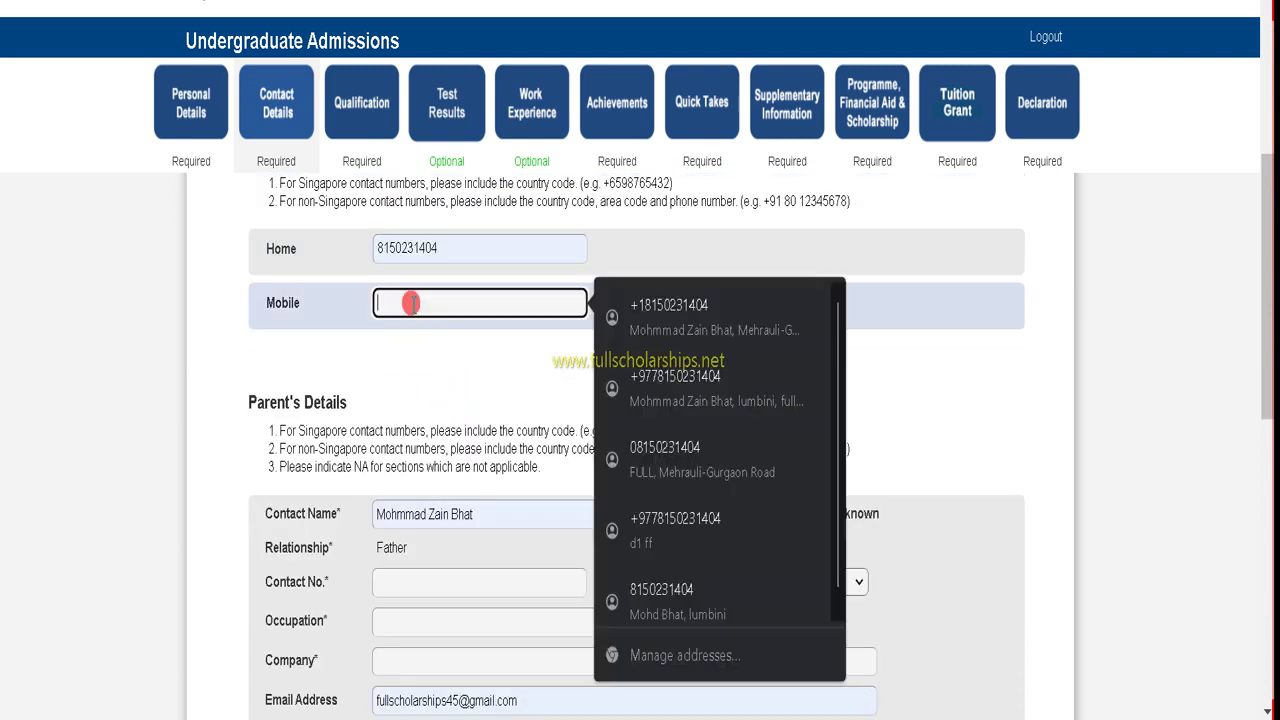
pyautogui.click(609, 240)
pyautogui.click(438, 254)
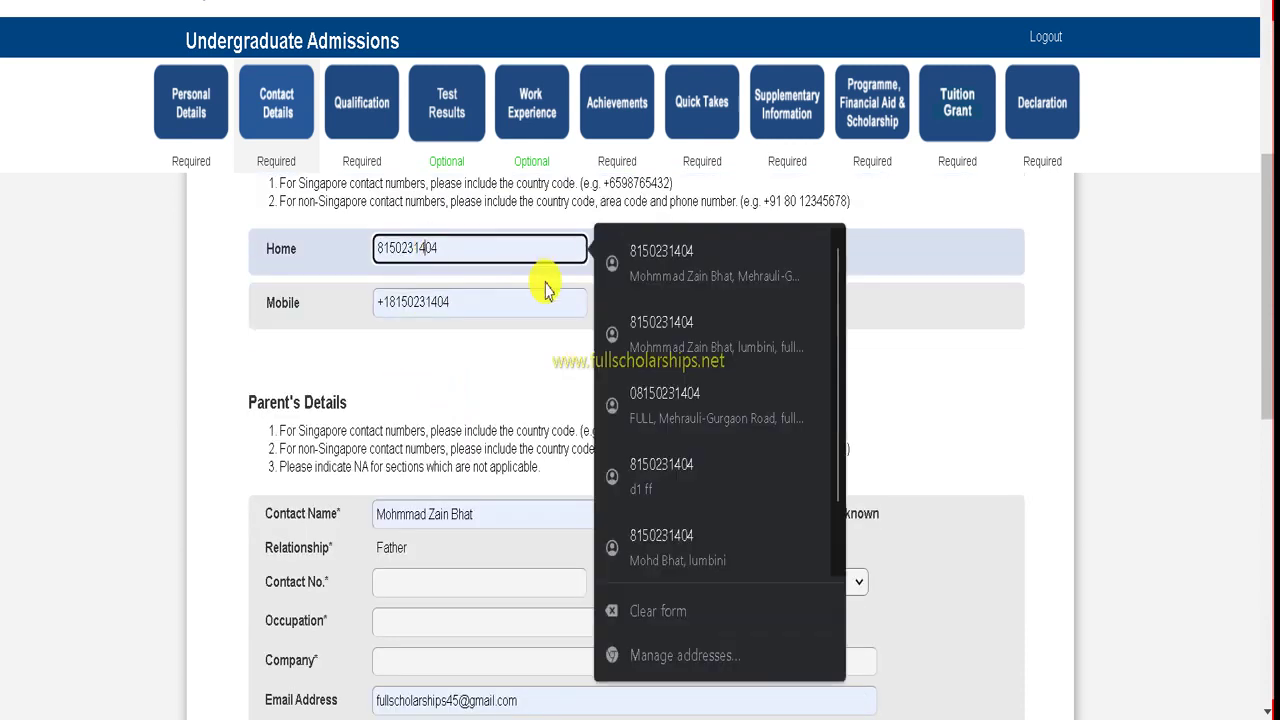
pyautogui.click(643, 352)
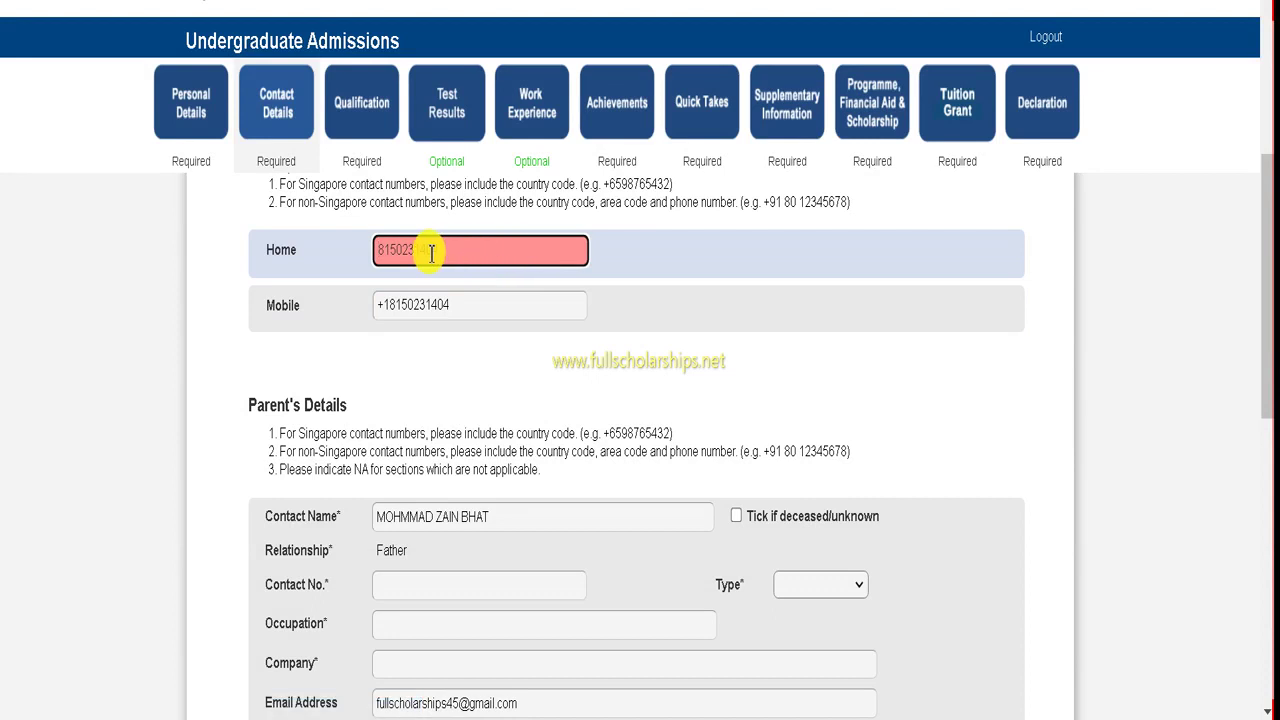
pyautogui.click(466, 250)
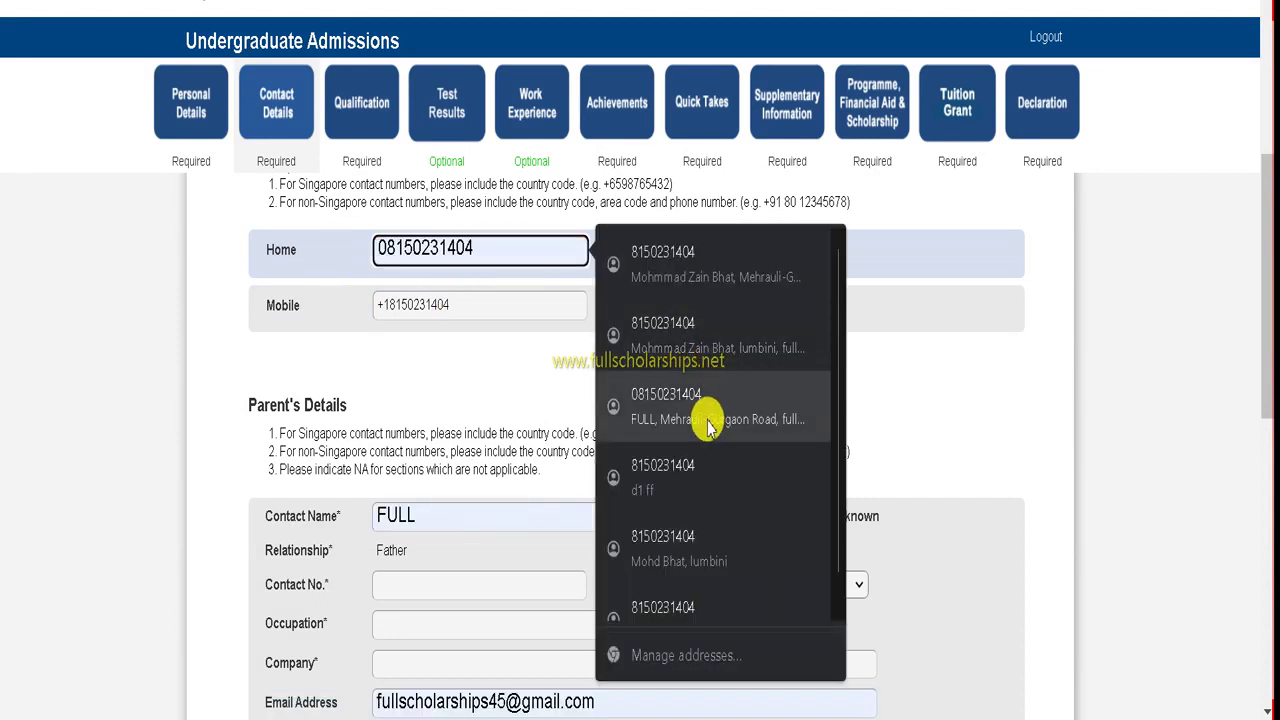
pyautogui.click(459, 263)
pyautogui.click(423, 251)
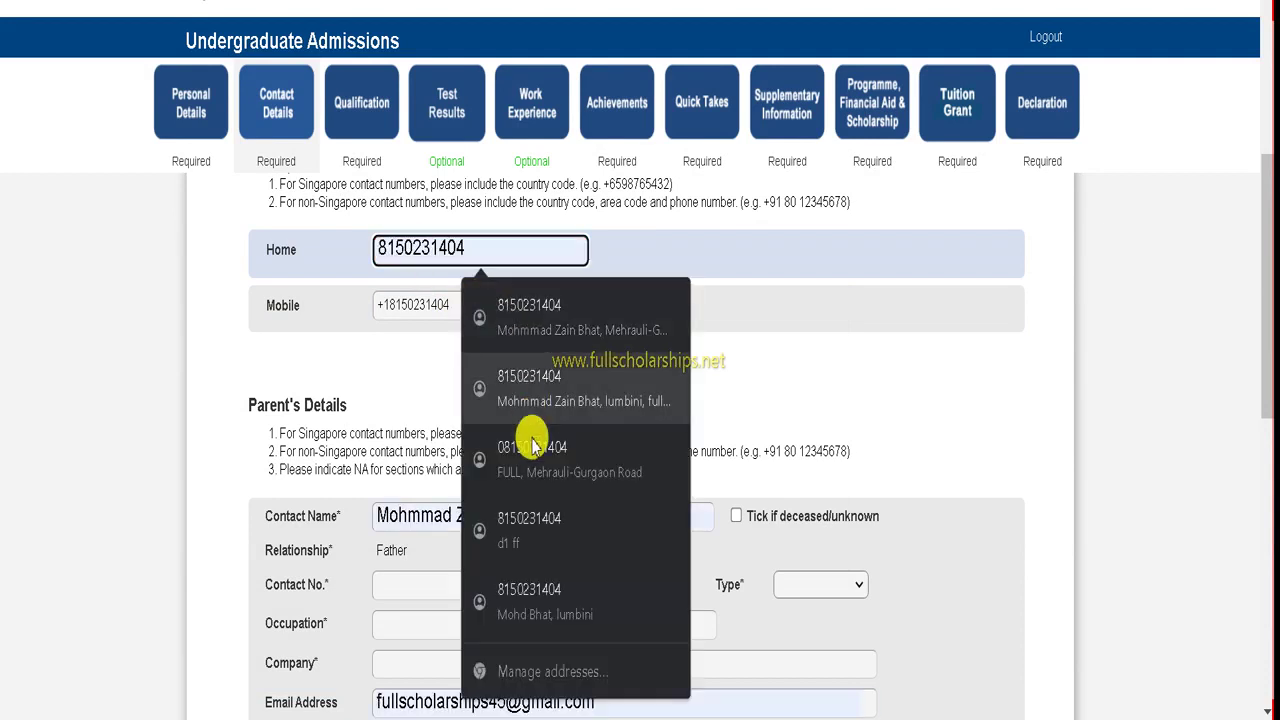
pyautogui.click(468, 318)
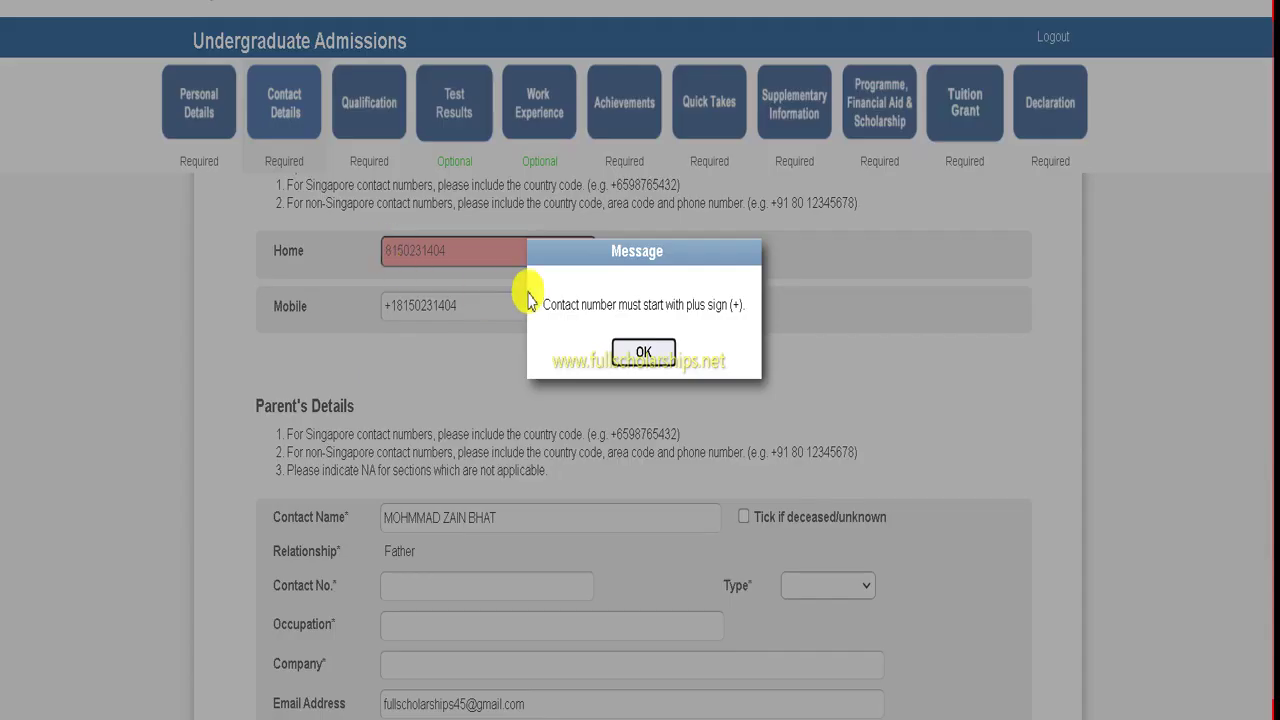
# - Dismiss the plus-sign warning and begin correcting the Home number, typing 1
pyautogui.click(648, 351)
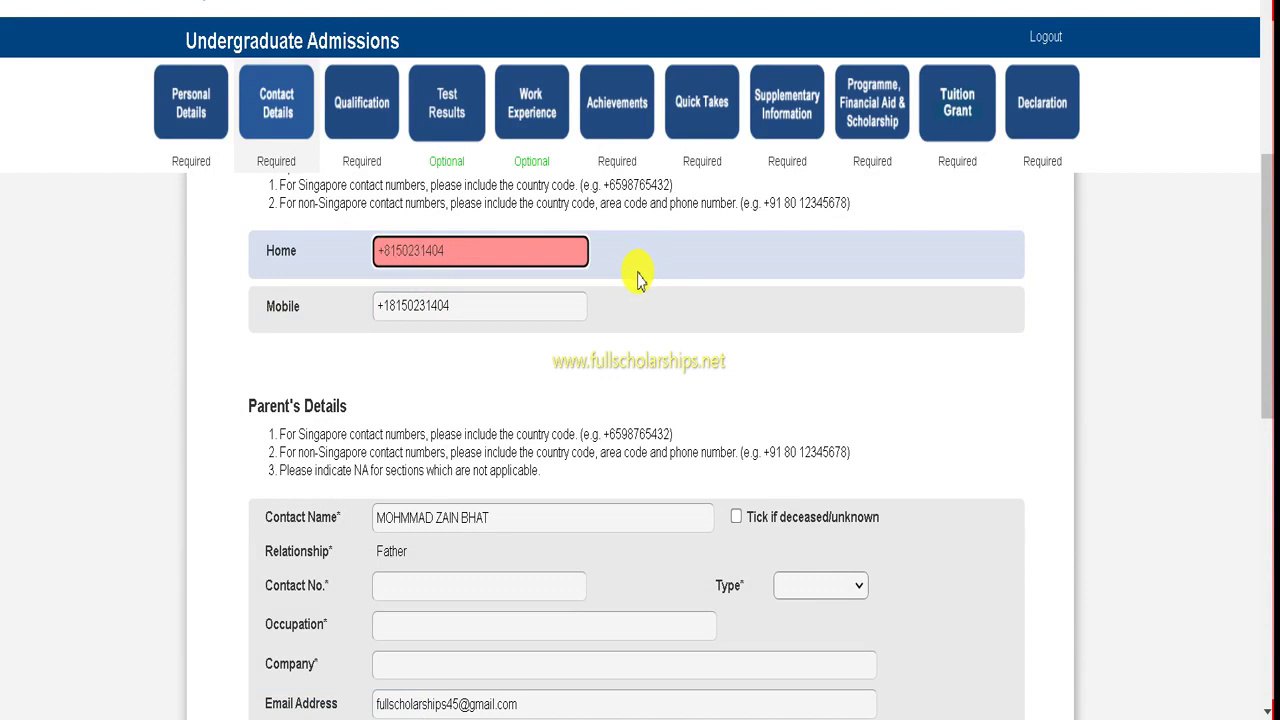
pyautogui.write('1')
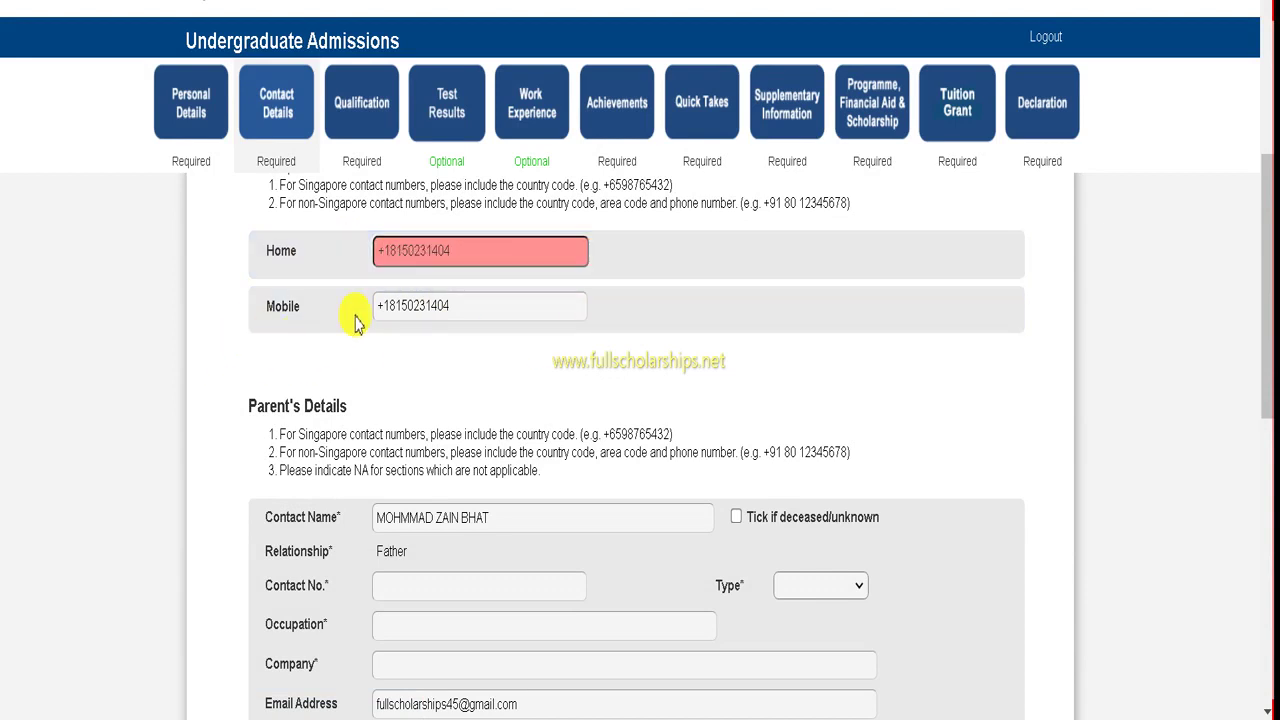
pyautogui.click(468, 249)
# - Type 052 into the Home number, then change the father's contact name to 'dad'
pyautogui.write('05')
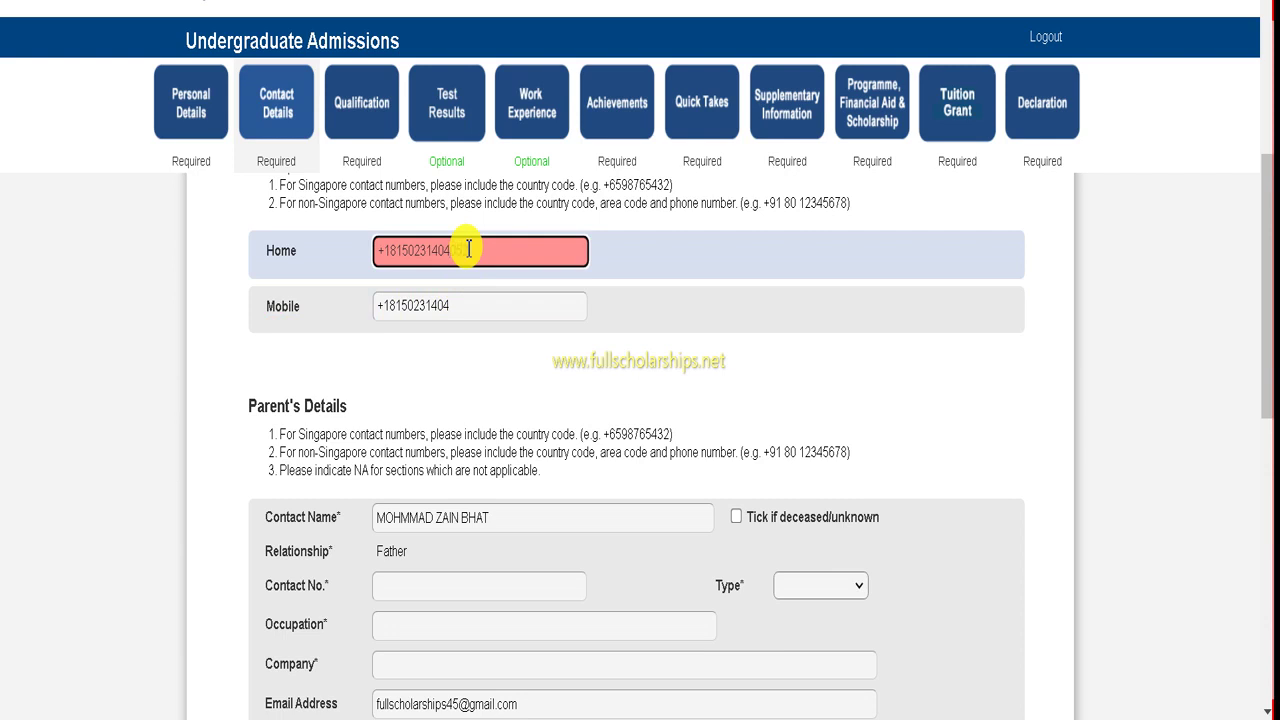
pyautogui.write('2')
pyautogui.scroll(-1, 590, 300)
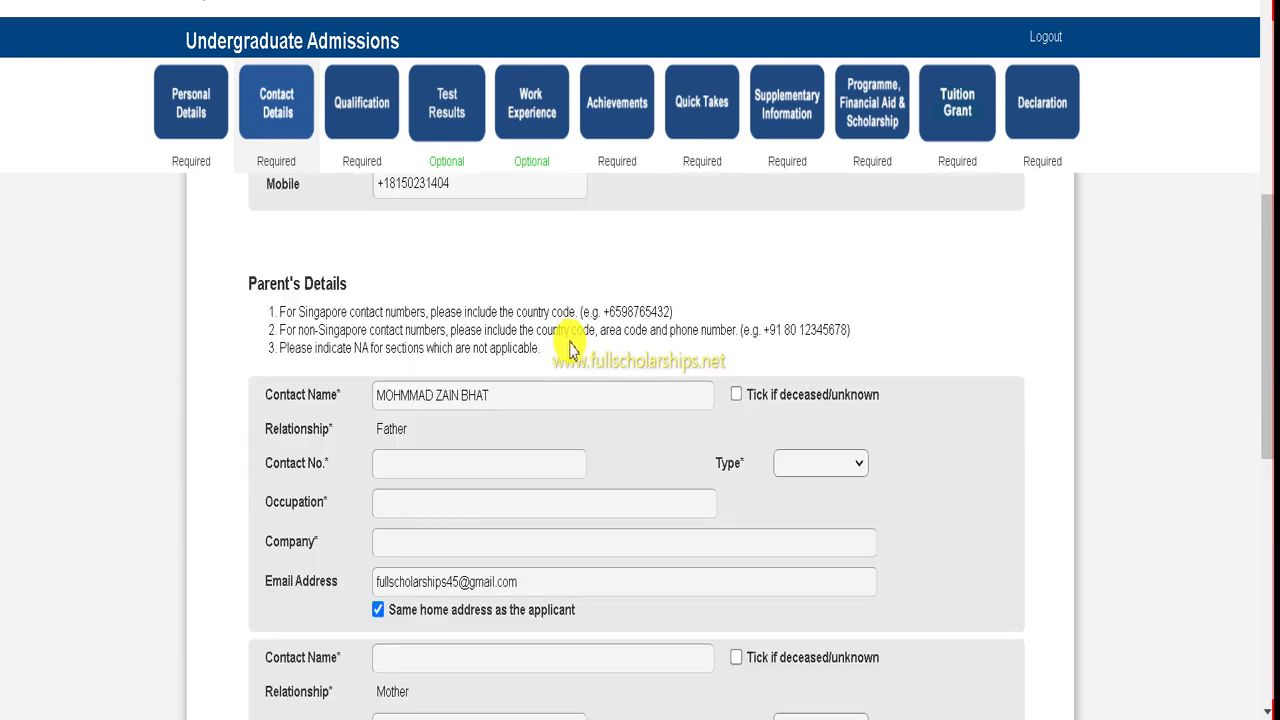
pyautogui.scroll(-1, 337, 271)
pyautogui.scroll(1, 337, 281)
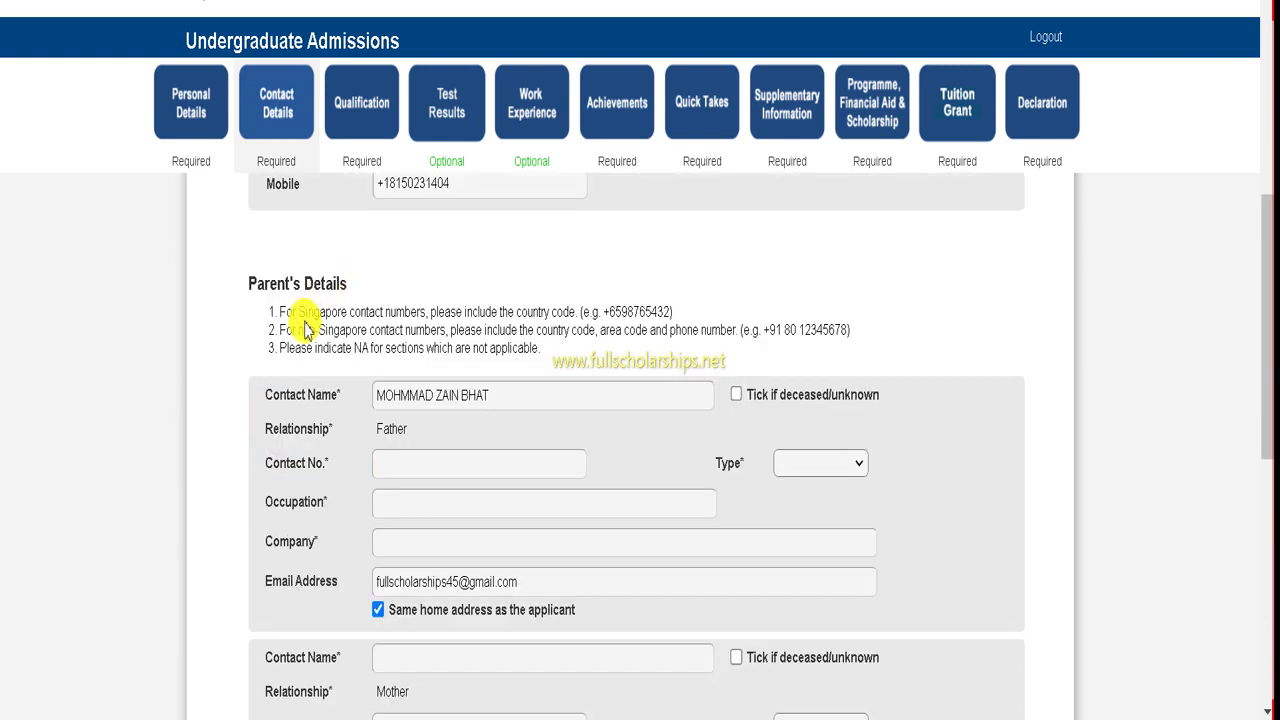
pyautogui.scroll(-1, 480, 355)
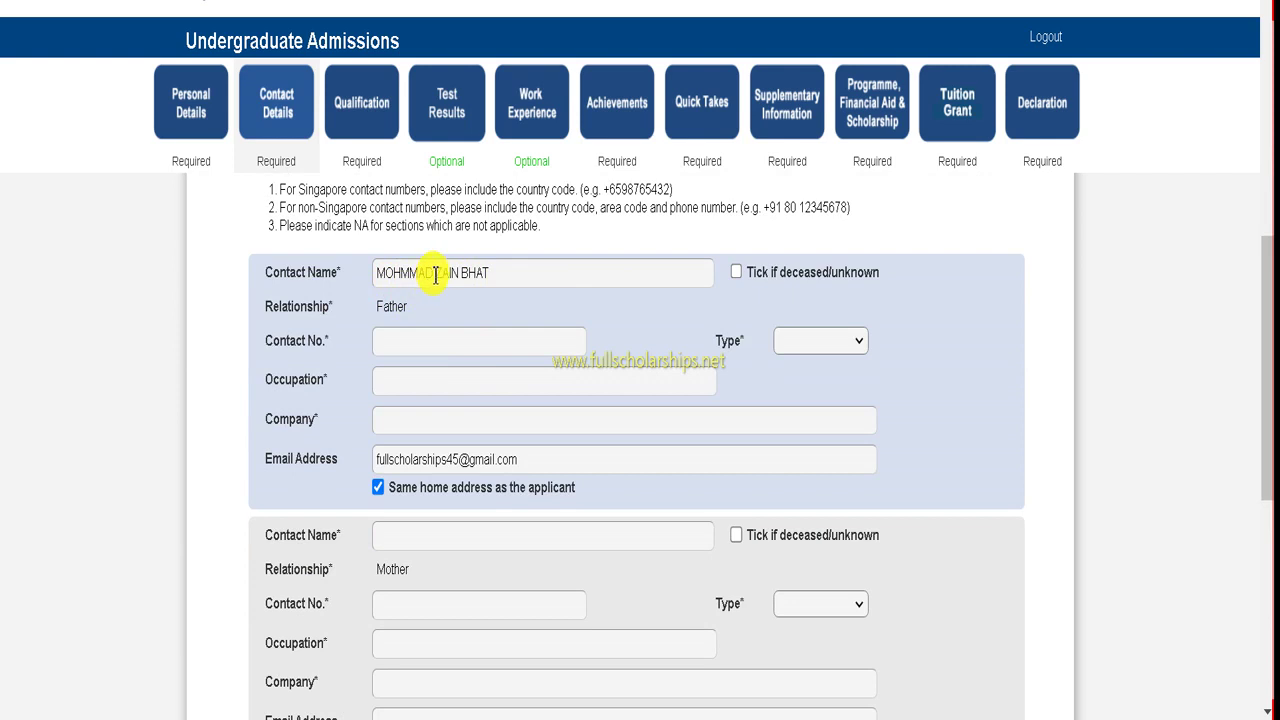
pyautogui.click(423, 272)
pyautogui.click(429, 272)
pyautogui.click(444, 271)
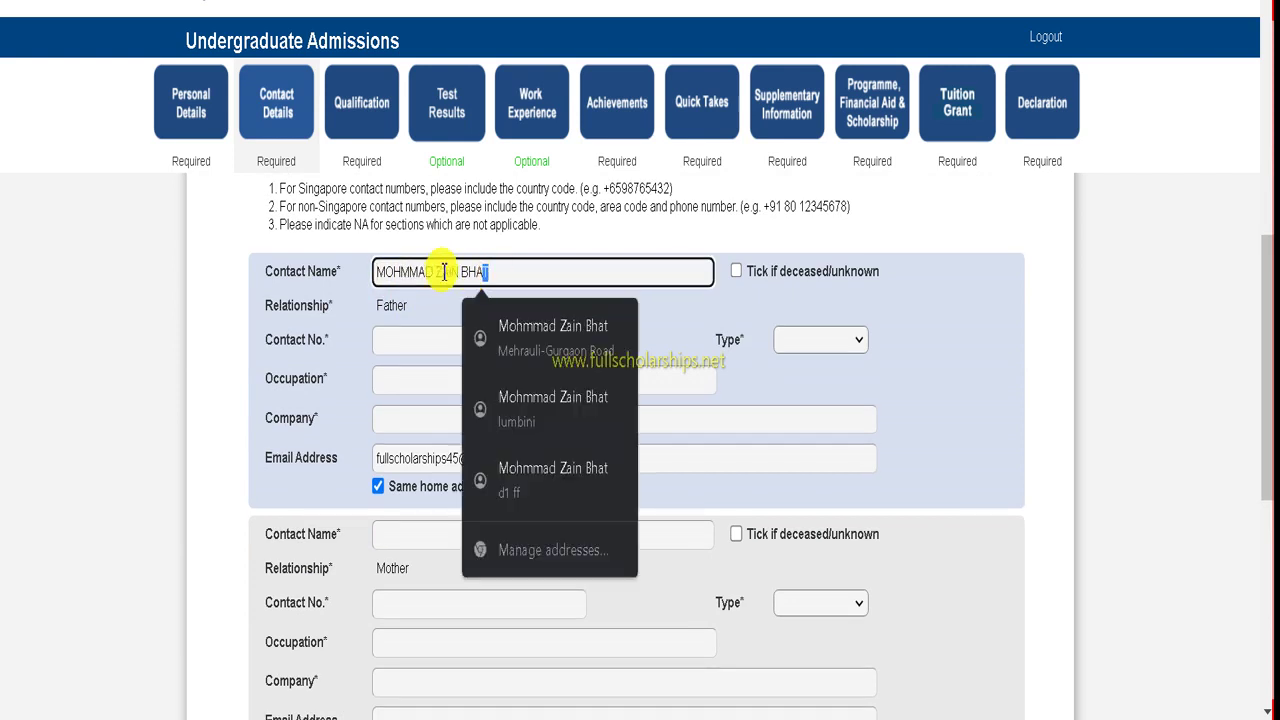
pyautogui.moveTo(444, 271); pyautogui.dragTo(397, 268)
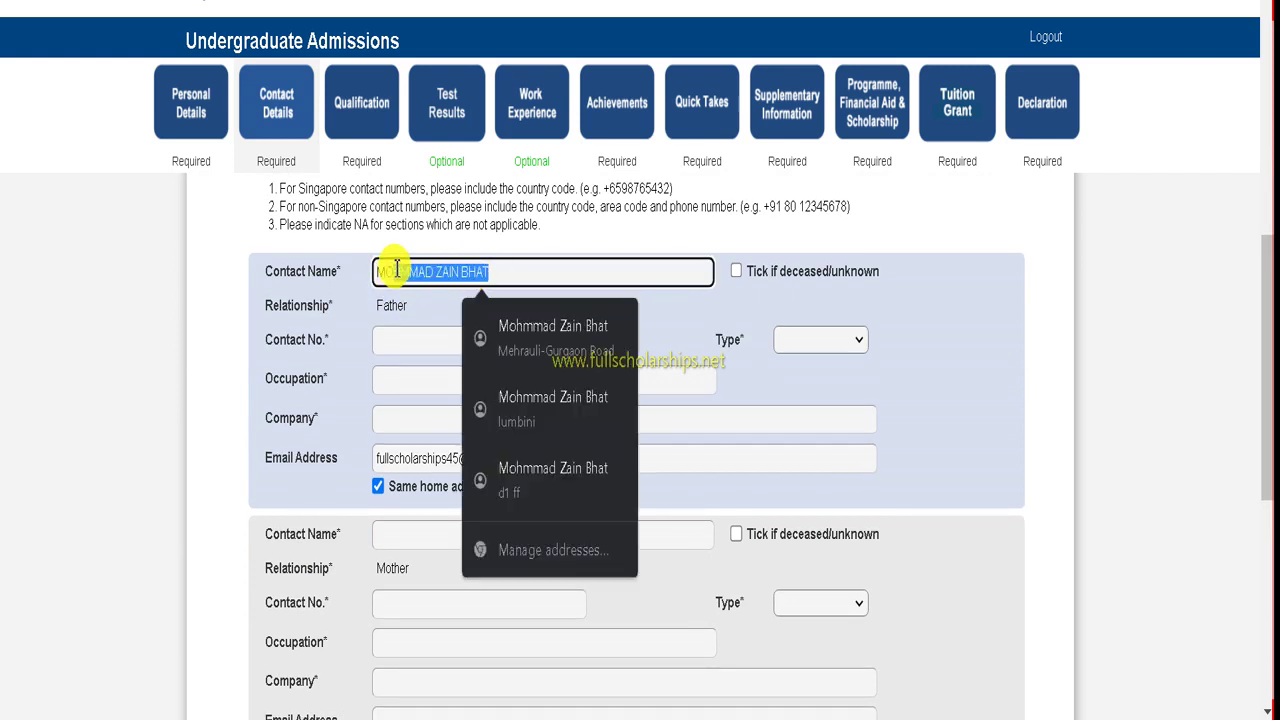
pyautogui.press('BackSpace')
pyautogui.press('BackSpace')
pyautogui.press('BackSpace')
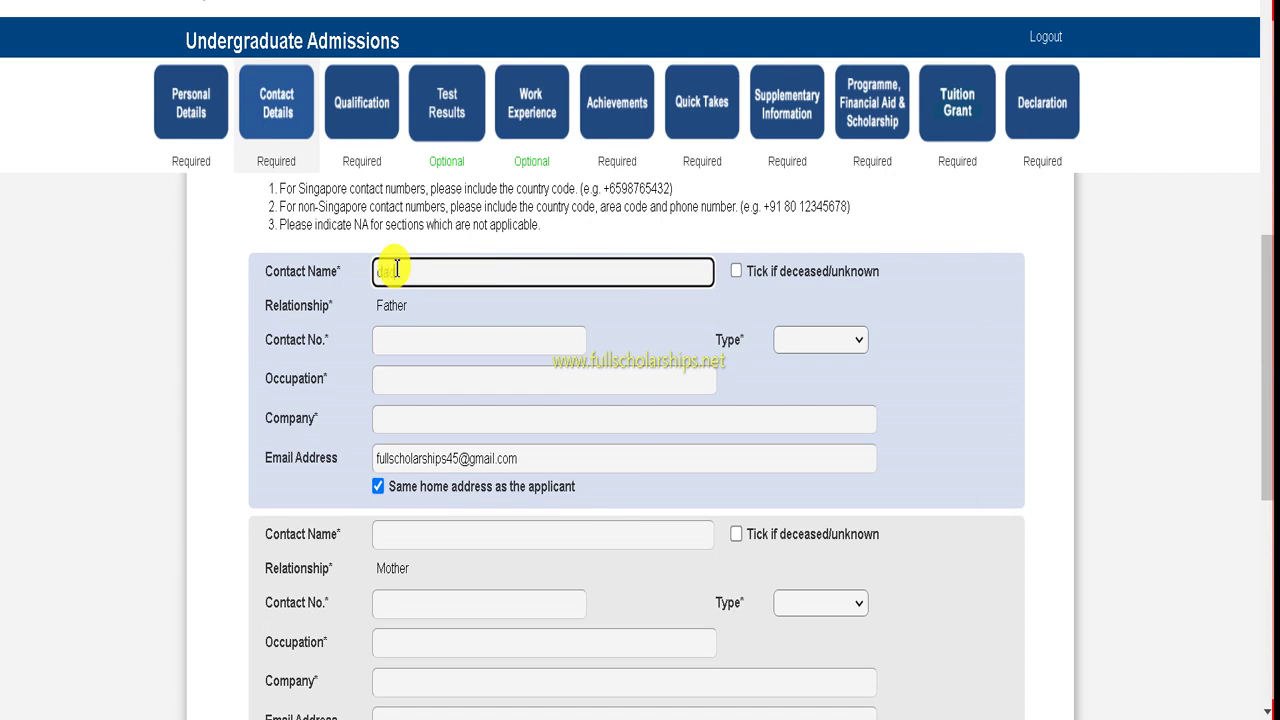
pyautogui.write('dad')
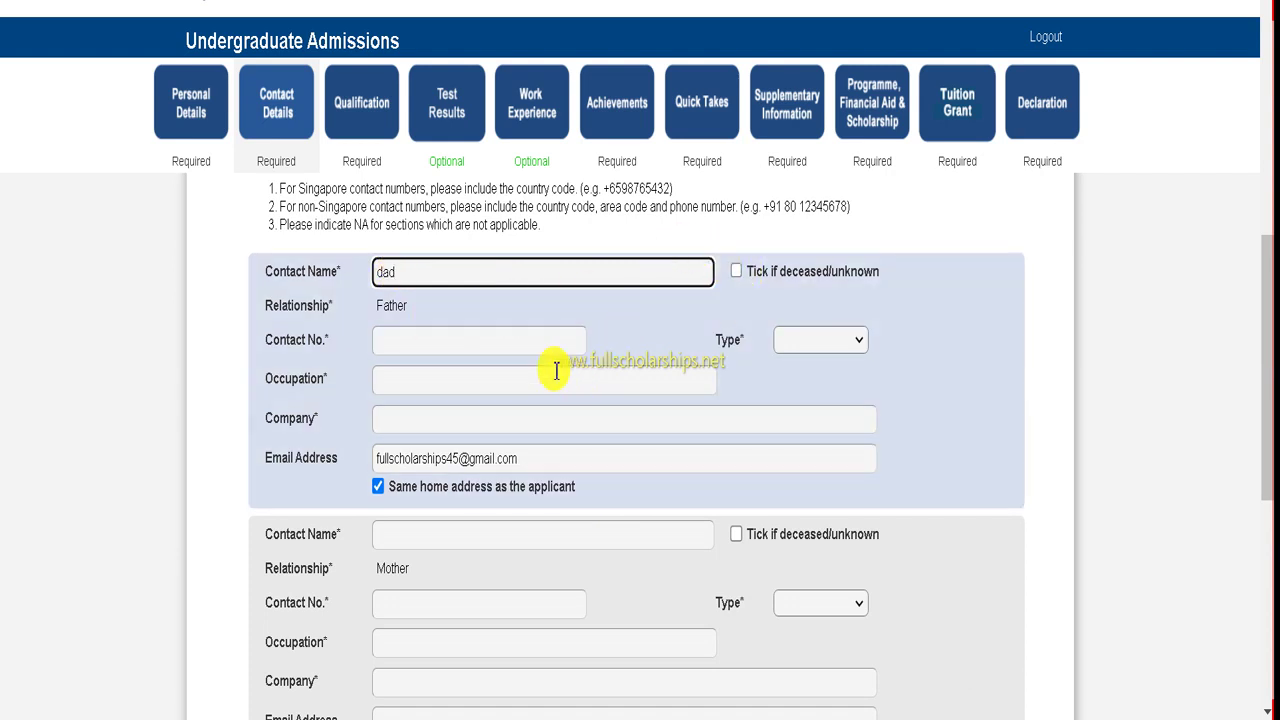
# - Fill the father's contact number from a saved entry and set its type to Mobile
pyautogui.click(397, 356)
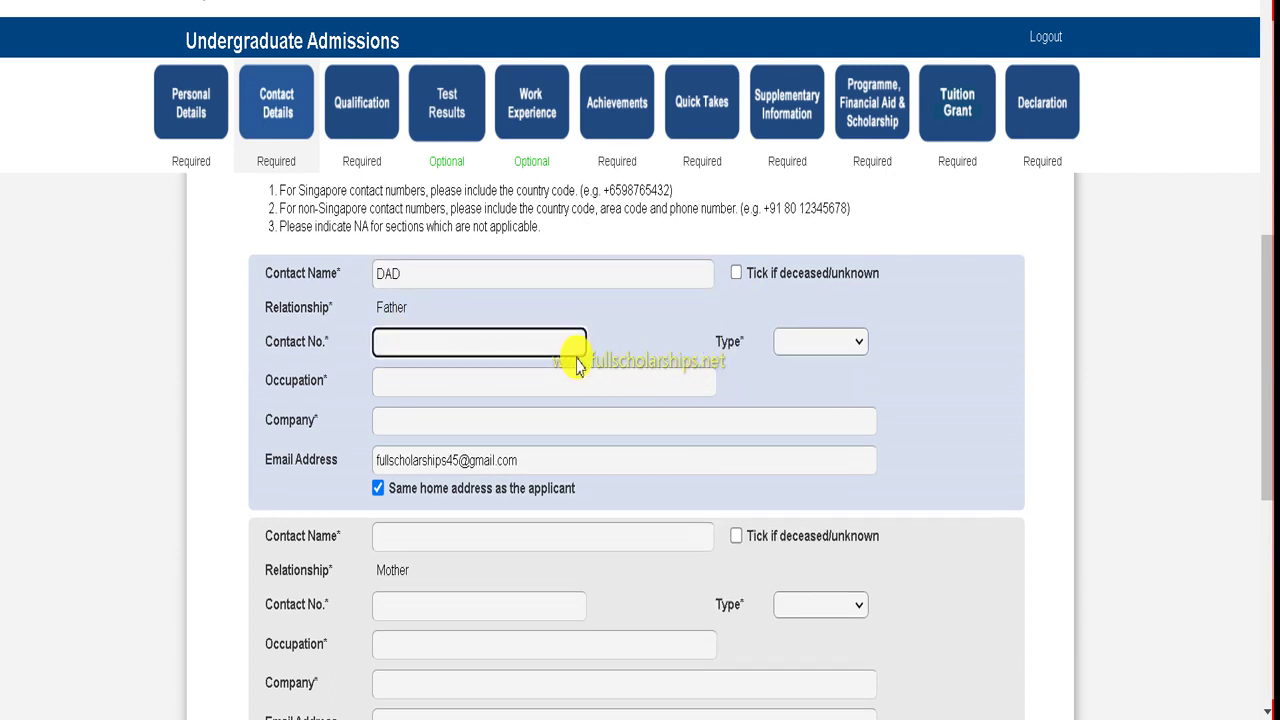
pyautogui.click(575, 348)
pyautogui.click(640, 350)
pyautogui.scroll(8, 809, 343)
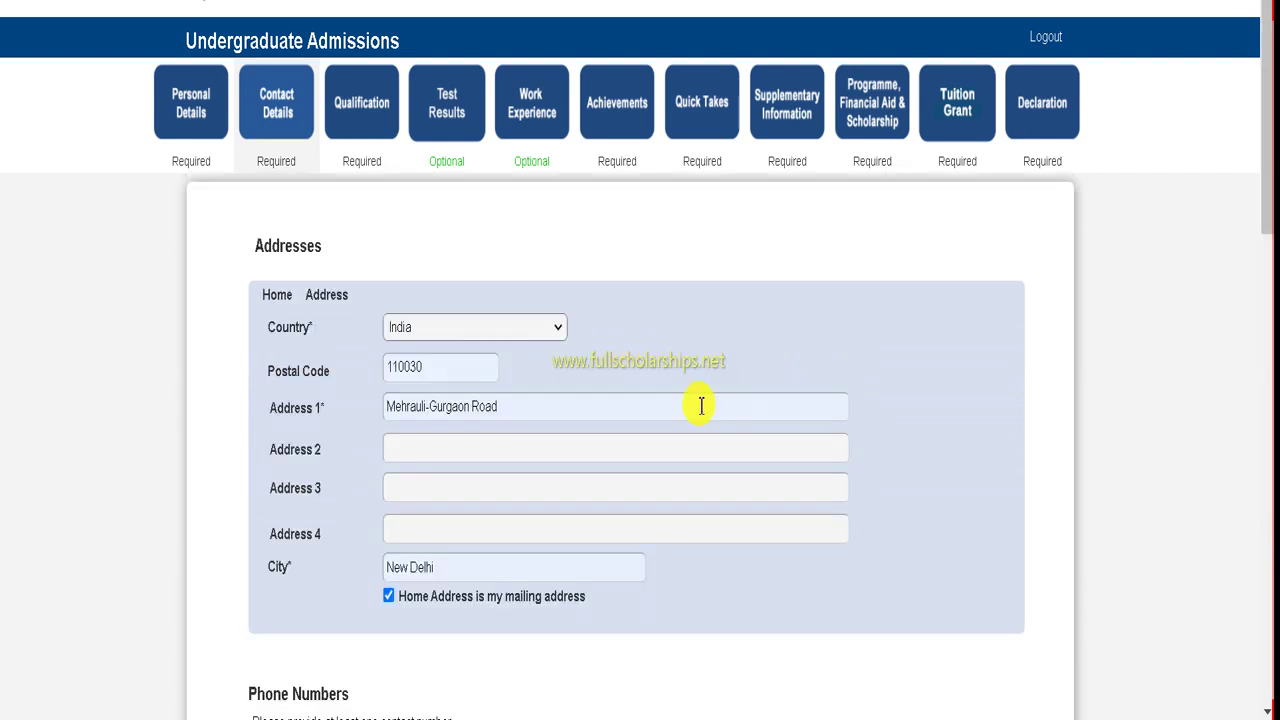
pyautogui.scroll(-4, 537, 391)
pyautogui.scroll(-6, 537, 395)
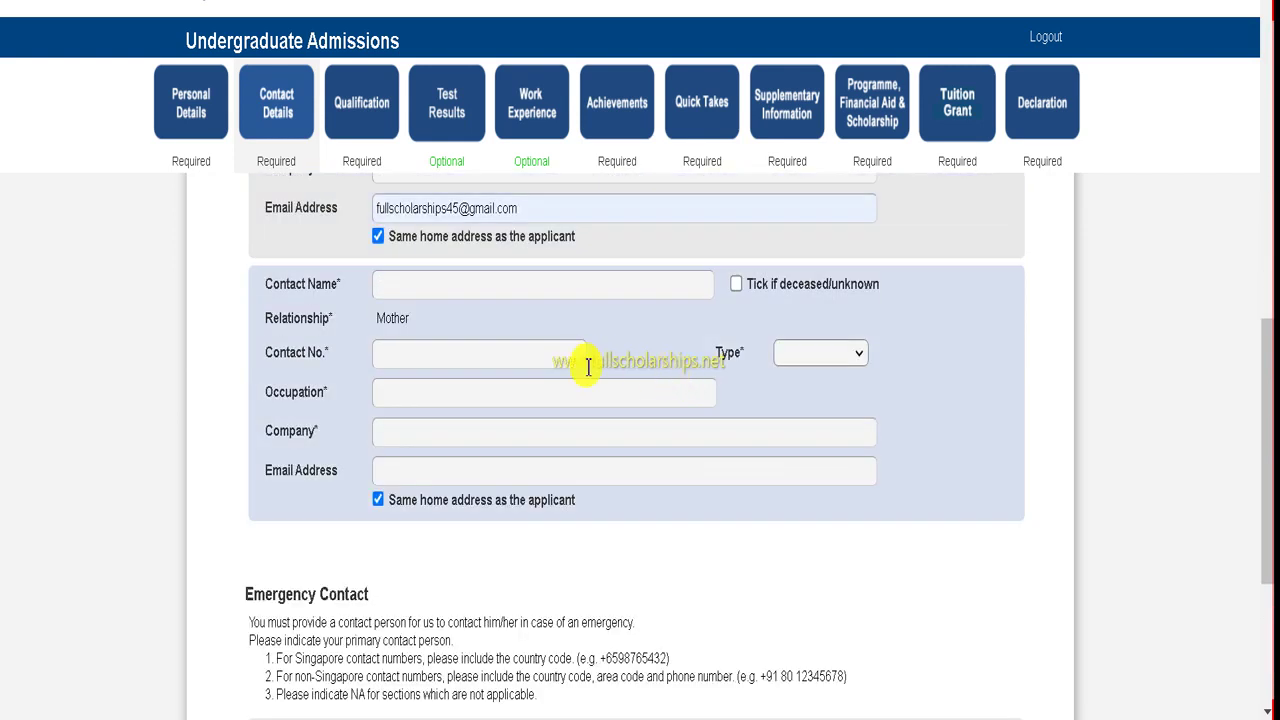
pyautogui.scroll(2, 588, 367)
pyautogui.click(822, 333)
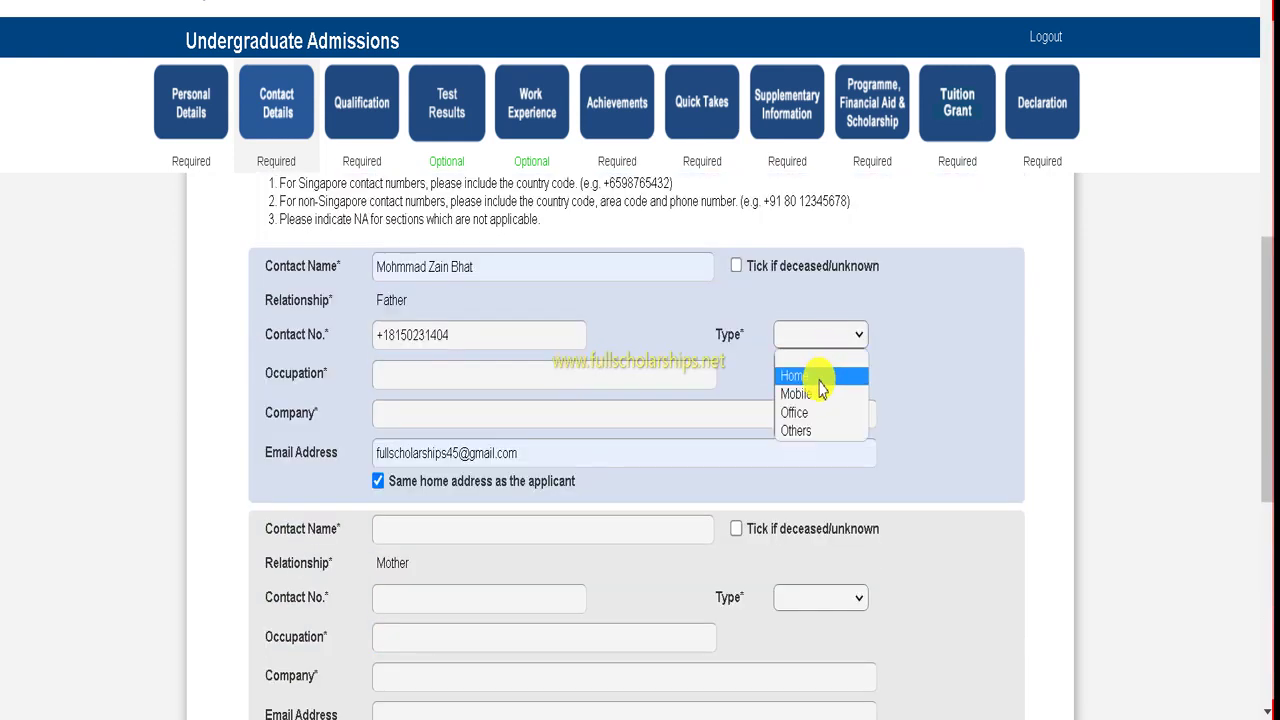
pyautogui.click(818, 394)
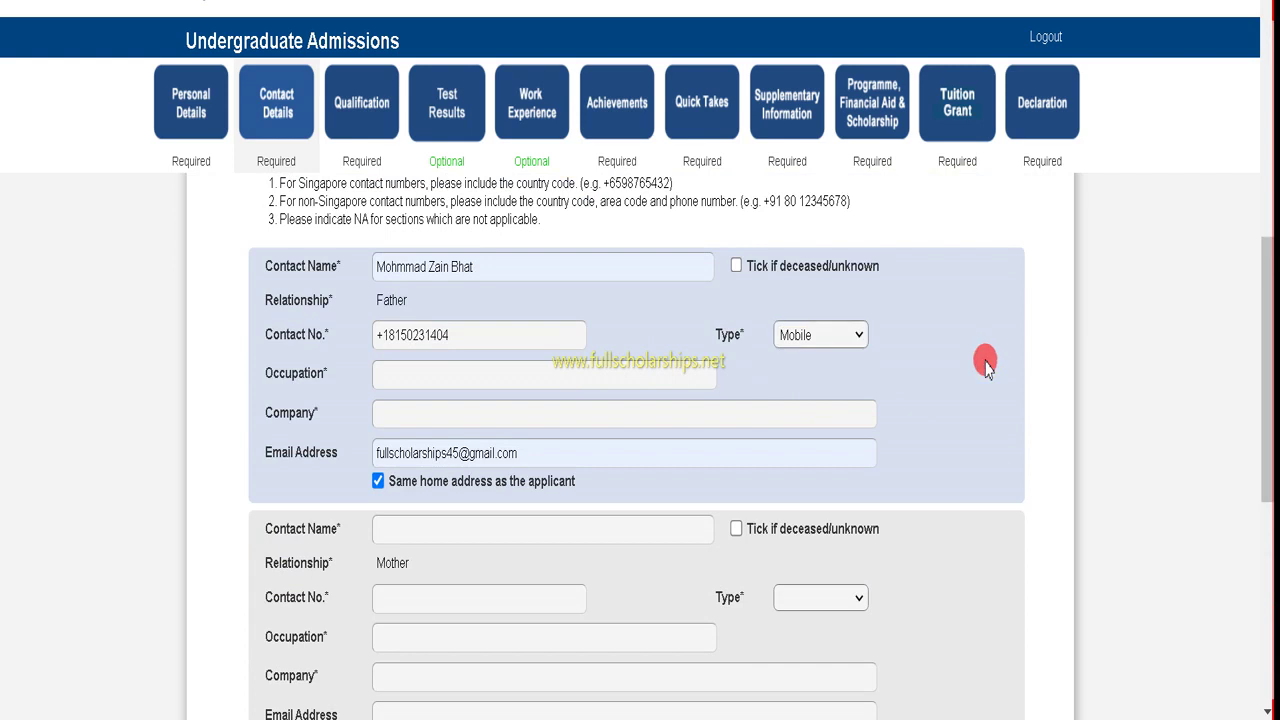
# - Enter the father's occupation 'vhmhv' and company 'gjmg', and revise his e-mail address
pyautogui.click(455, 377)
pyautogui.write('vhmhv')
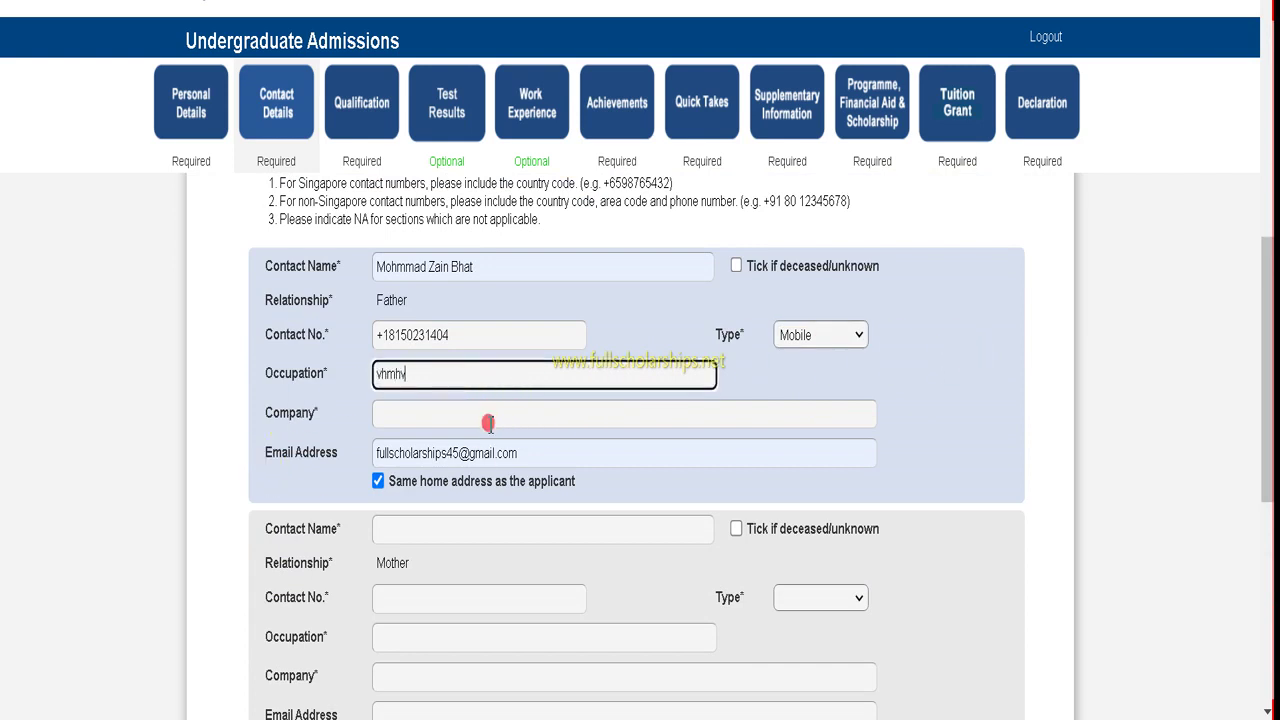
pyautogui.click(490, 418)
pyautogui.write('gjmg,m')
pyautogui.scroll(-1, 490, 430)
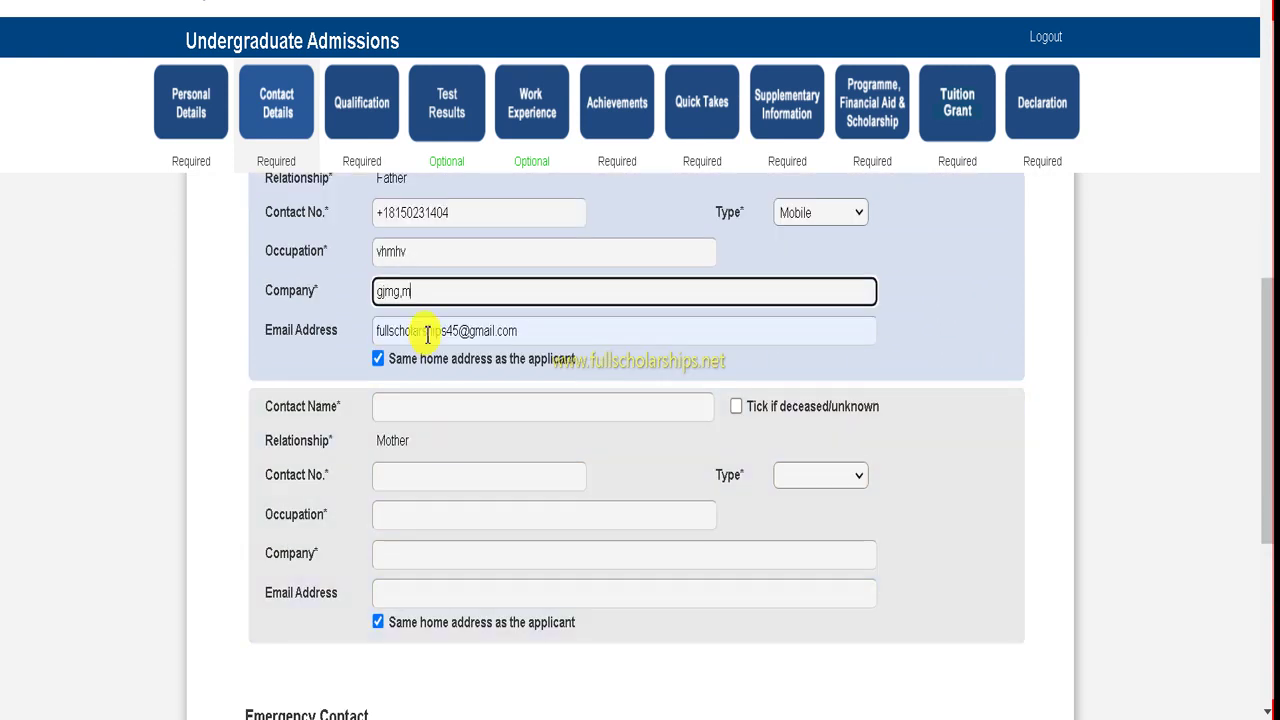
pyautogui.click(430, 332)
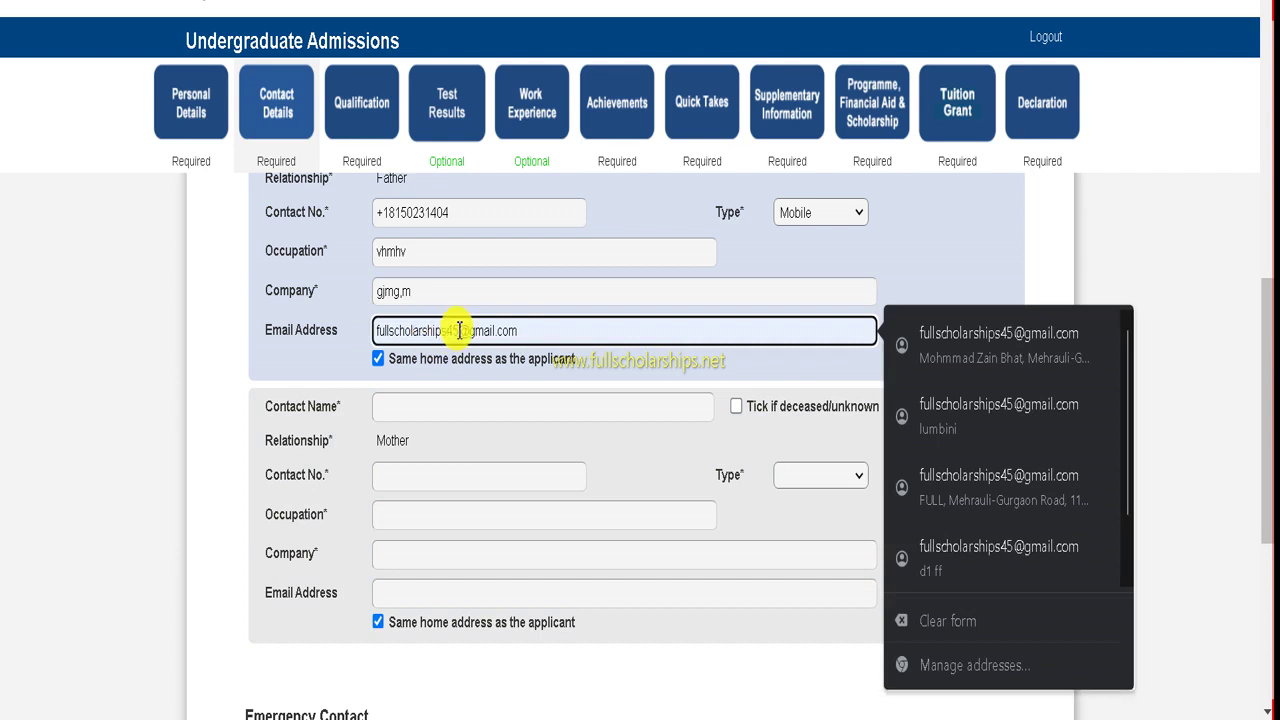
pyautogui.write('1111')
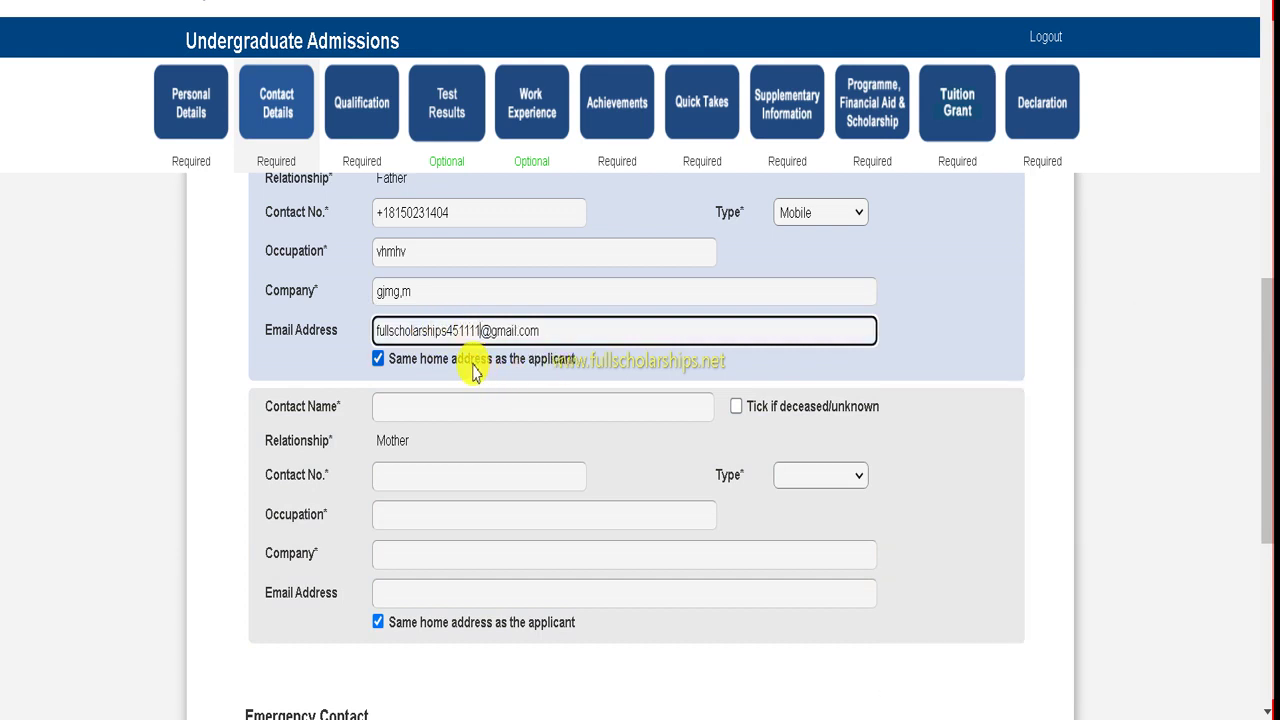
pyautogui.press('BackSpace')
pyautogui.press('BackSpace')
pyautogui.press('BackSpace')
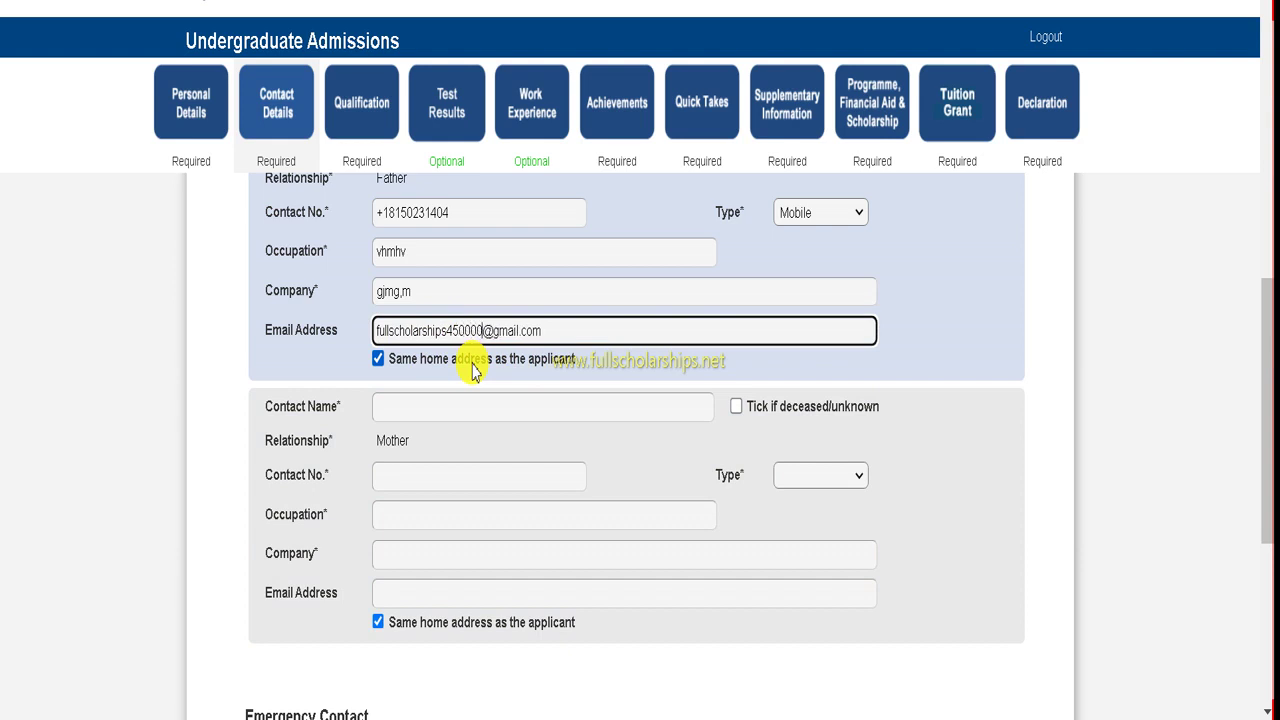
pyautogui.write('0')
pyautogui.click(466, 399)
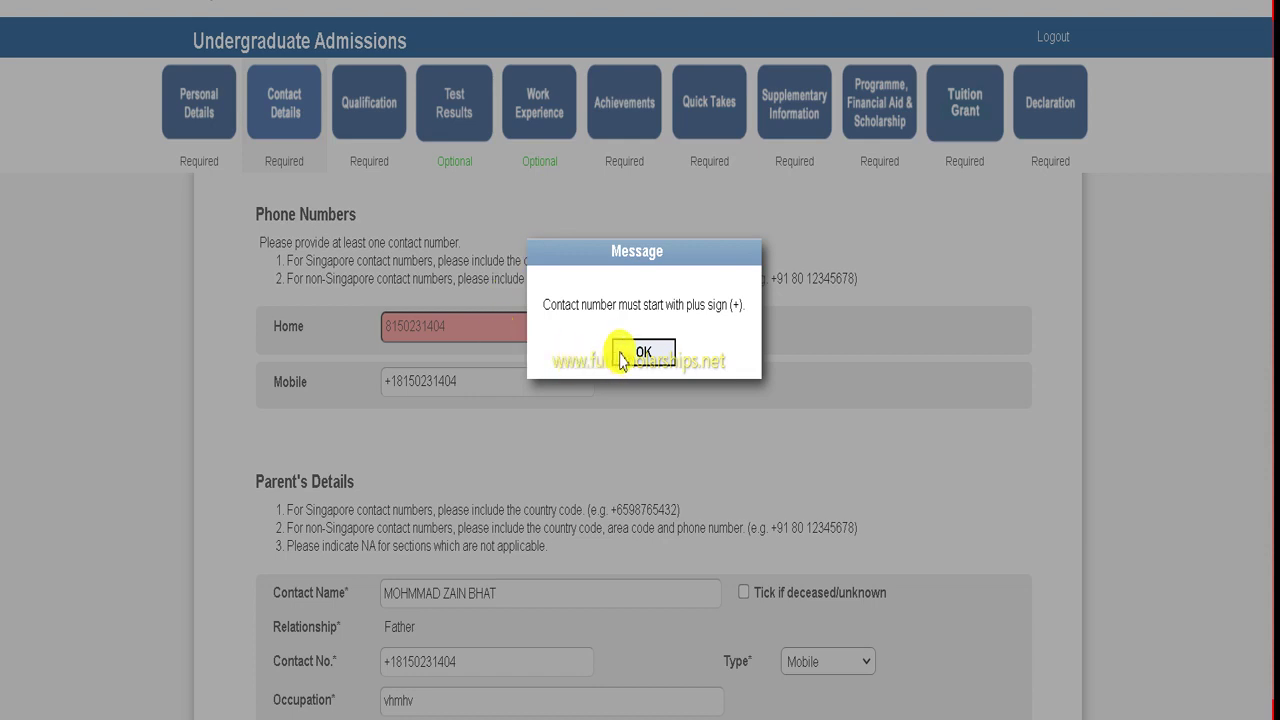
# - Dismiss the repeated plus-sign warning and scroll down to the Emergency Contact section
pyautogui.click(643, 352)
pyautogui.scroll(-9, 600, 357)
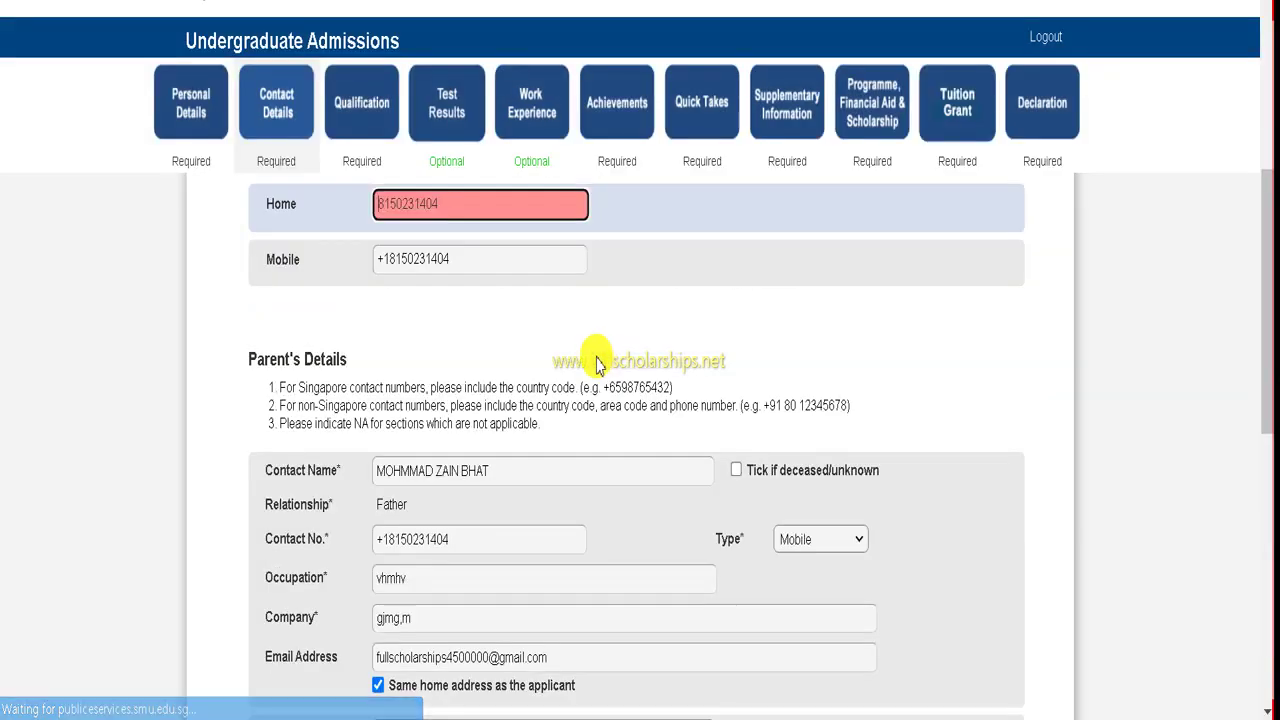
pyautogui.scroll(2, 472, 355)
pyautogui.scroll(-3, 472, 355)
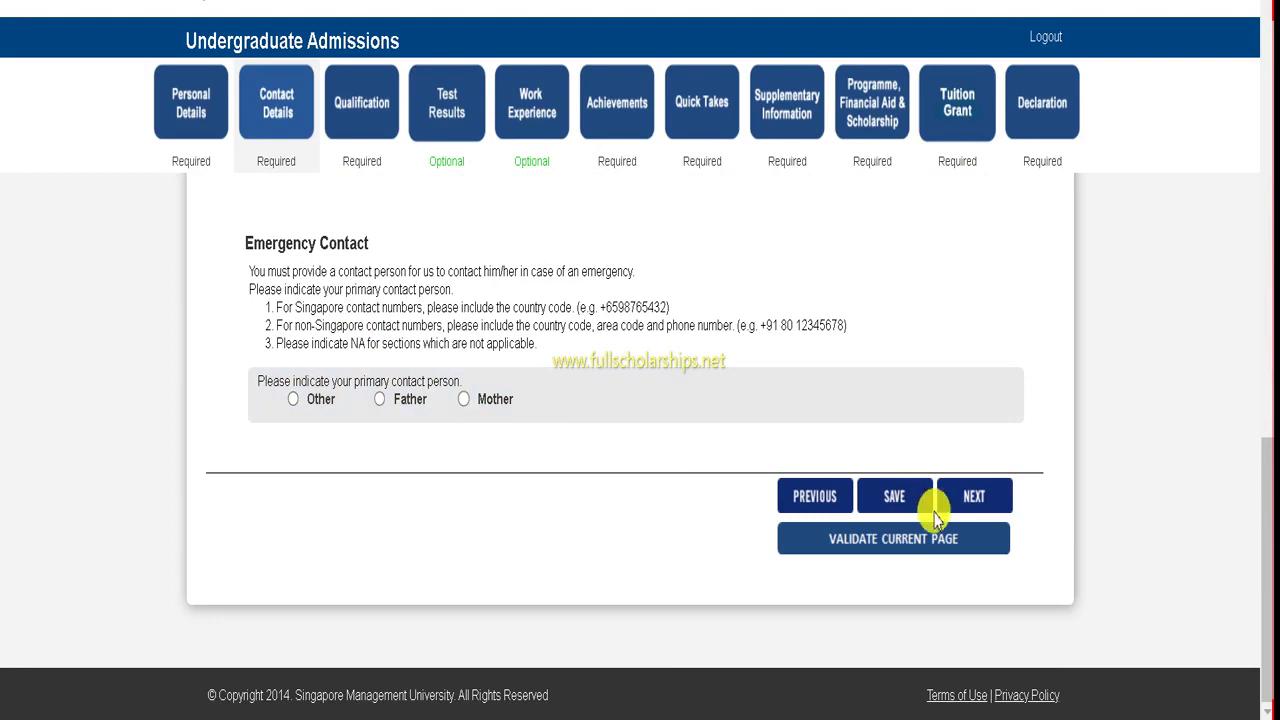
# - Prefix the Home number with '+' after the warning blocks moving on, and save Contact Details
pyautogui.click(980, 505)
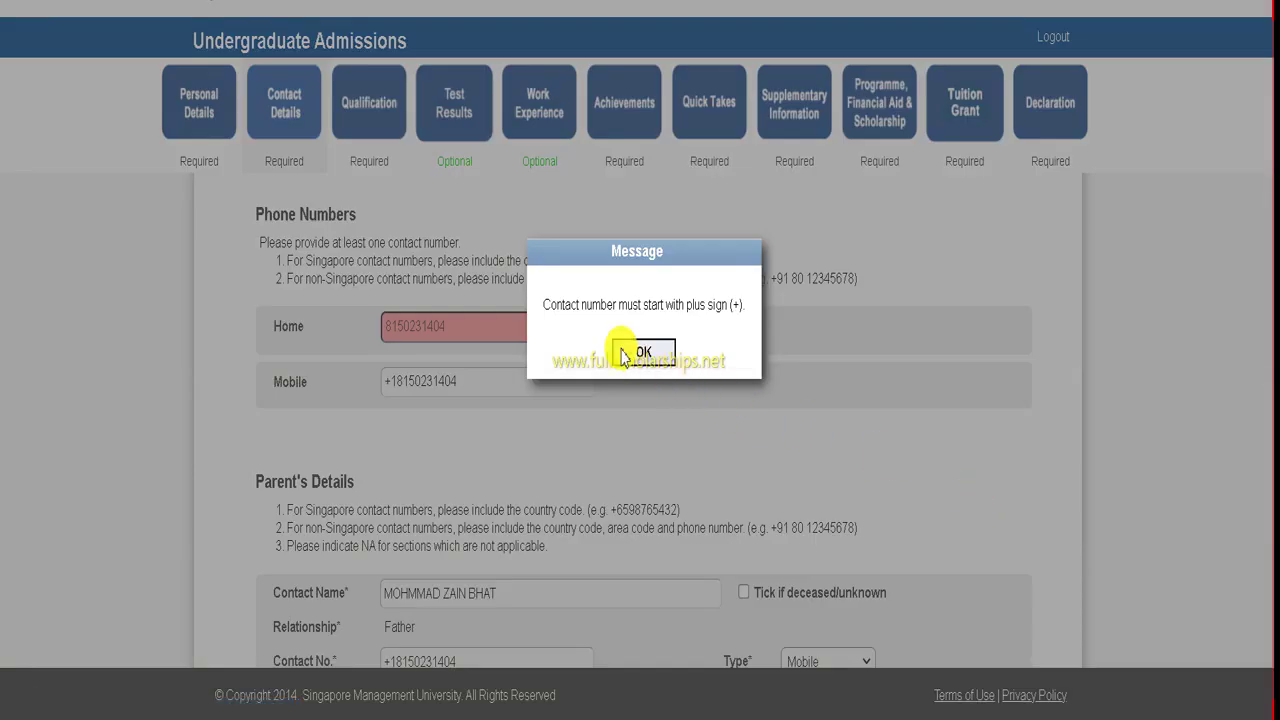
pyautogui.click(566, 351)
pyautogui.click(390, 108)
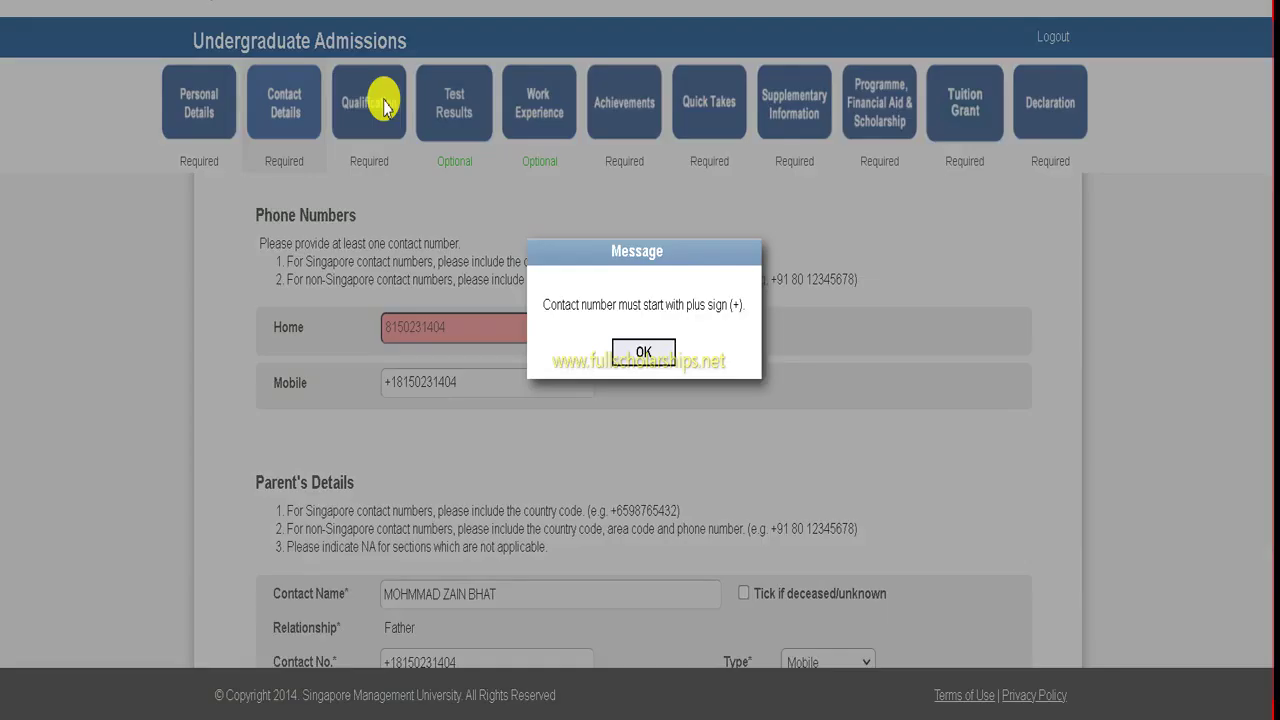
pyautogui.click(644, 352)
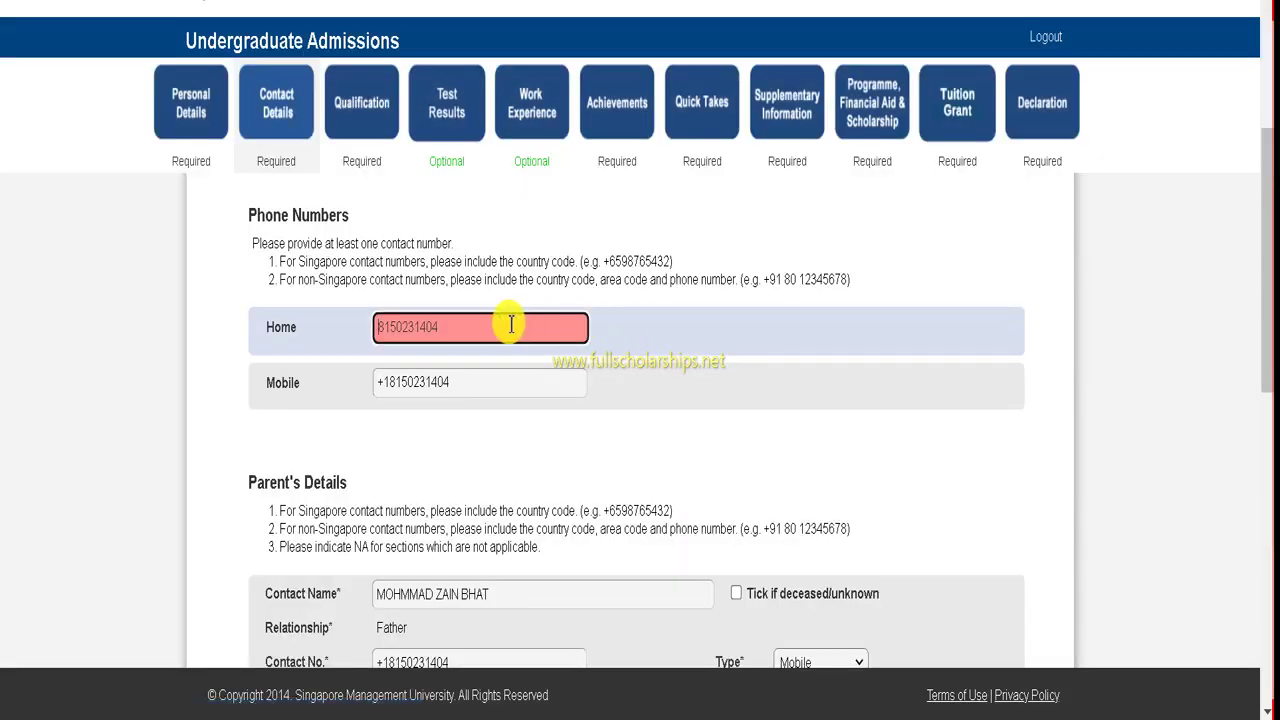
pyautogui.scroll(-2, 506, 323)
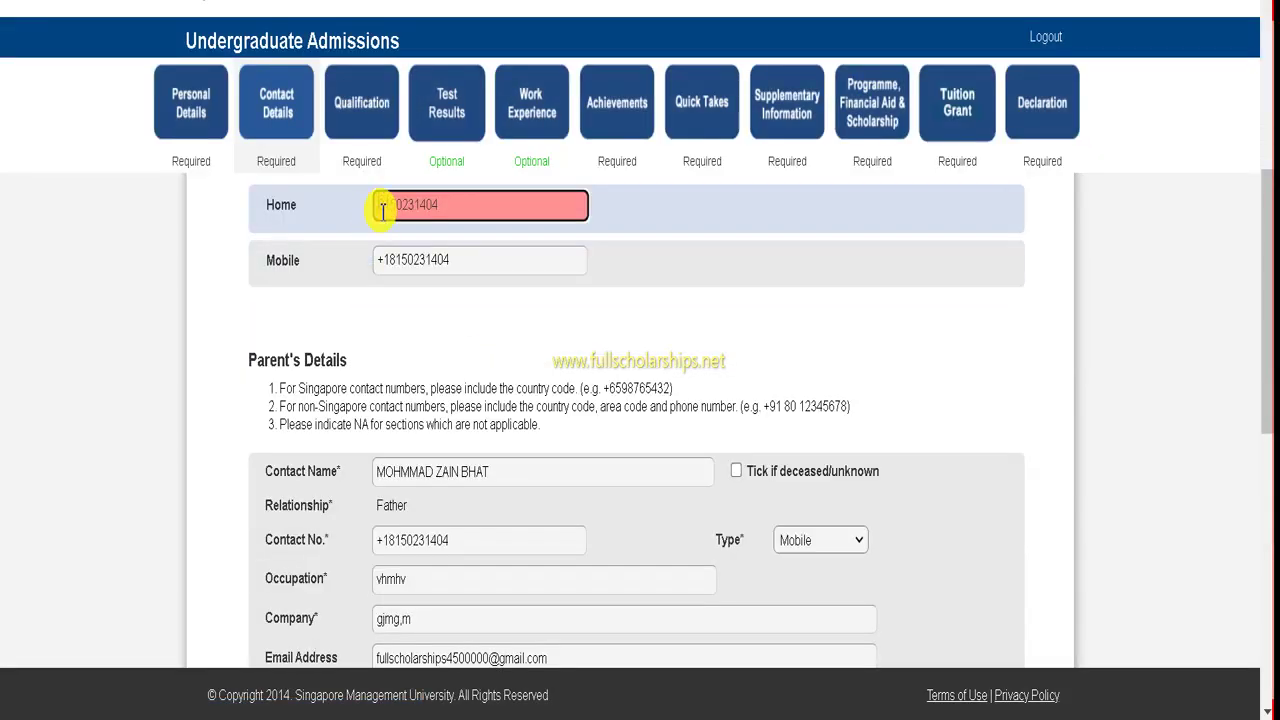
pyautogui.write('+')
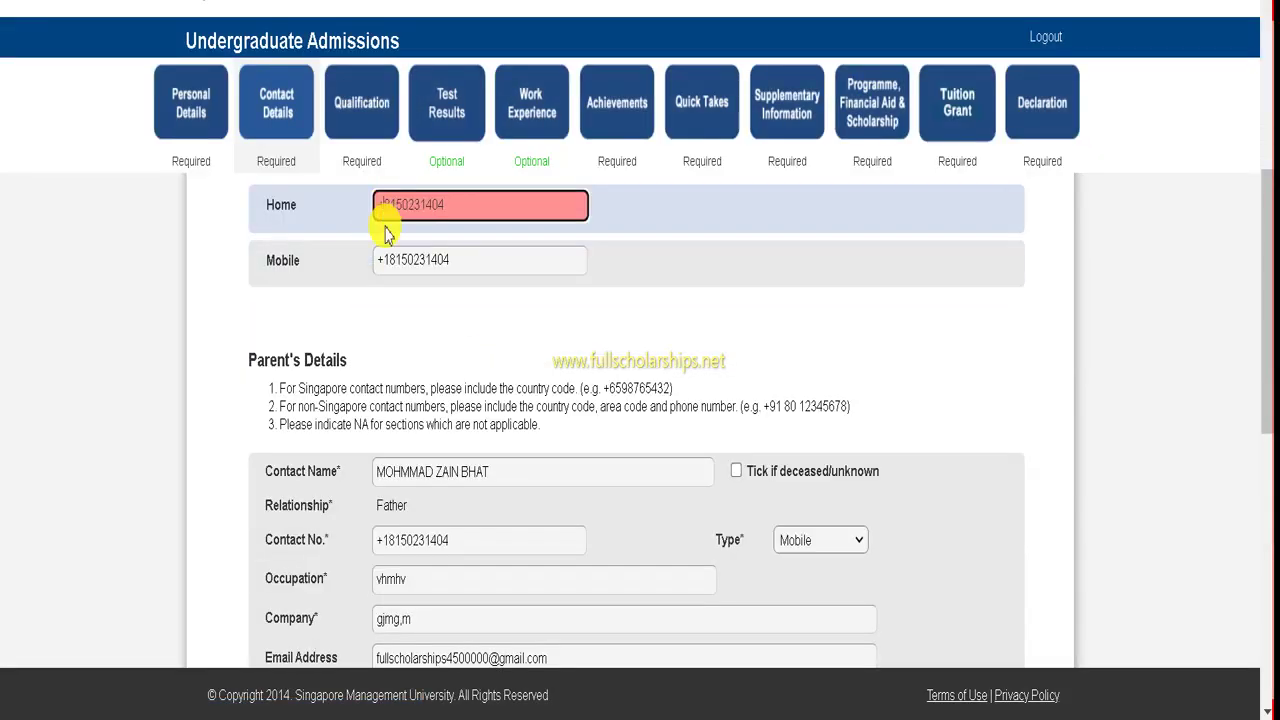
pyautogui.scroll(-5, 523, 294)
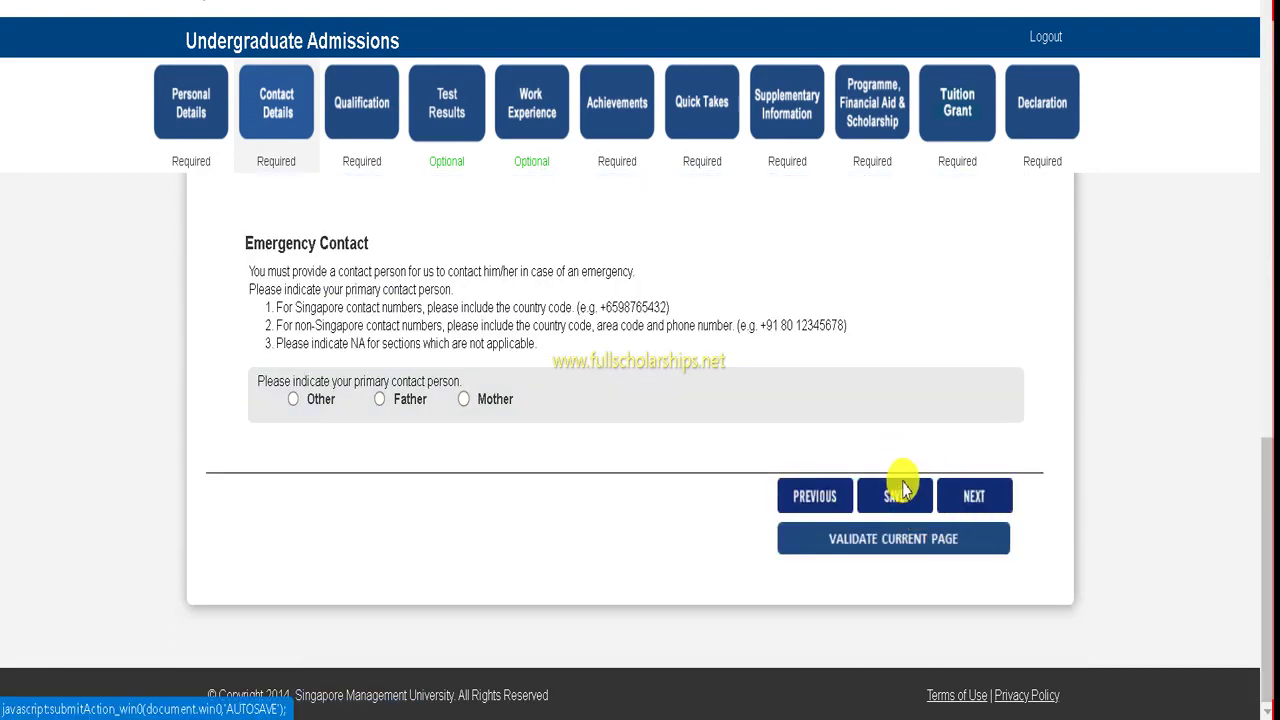
pyautogui.click(895, 492)
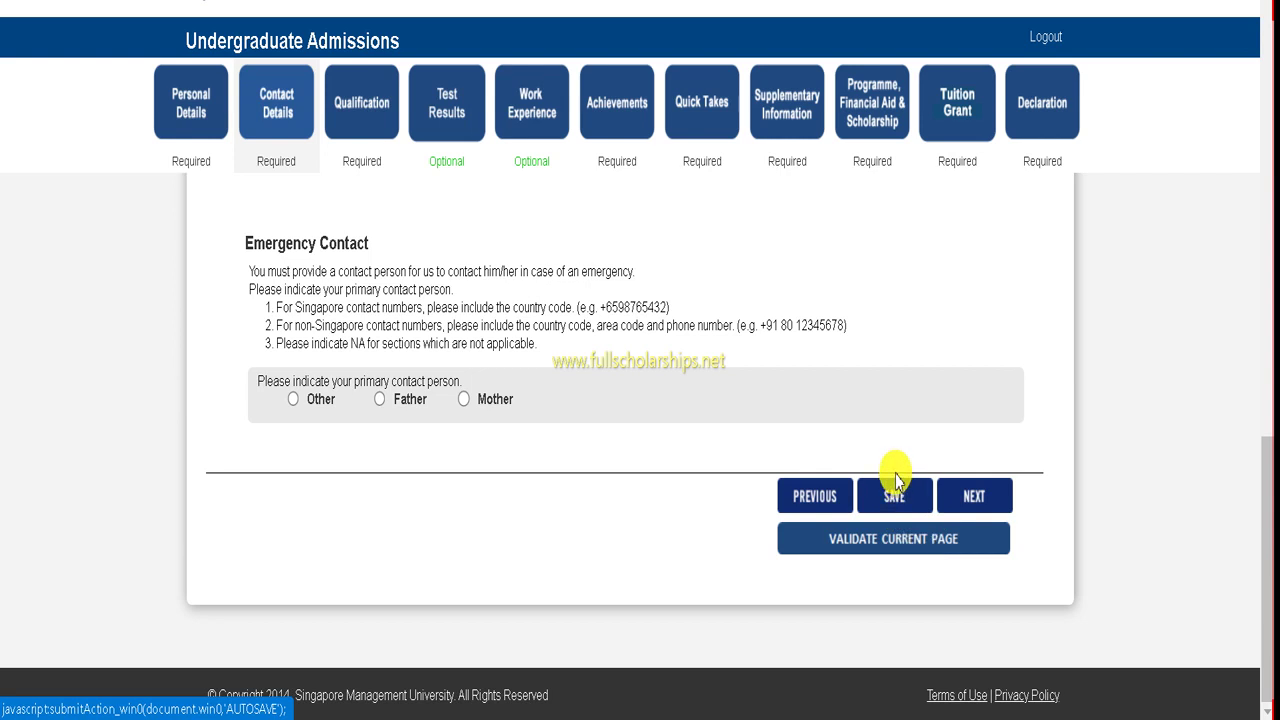
pyautogui.click(386, 104)
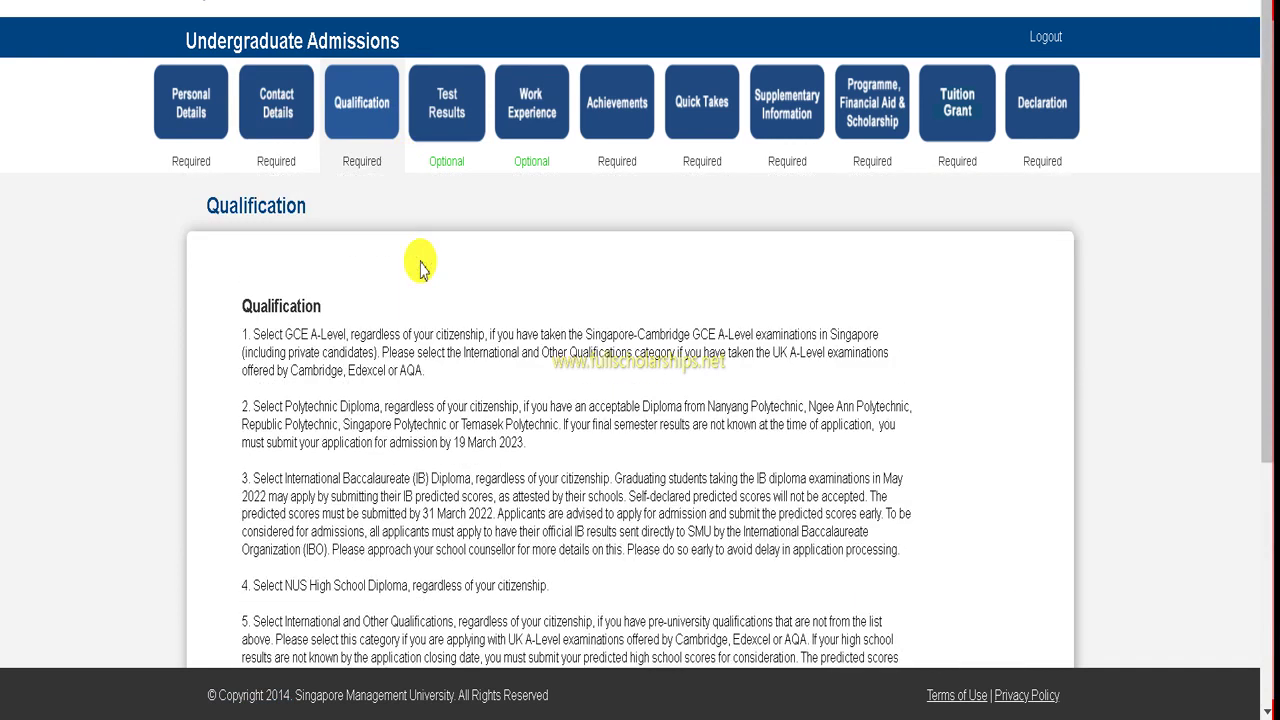
# - Choose International Qual/Others as the application category on the Qualification page
pyautogui.click(474, 404)
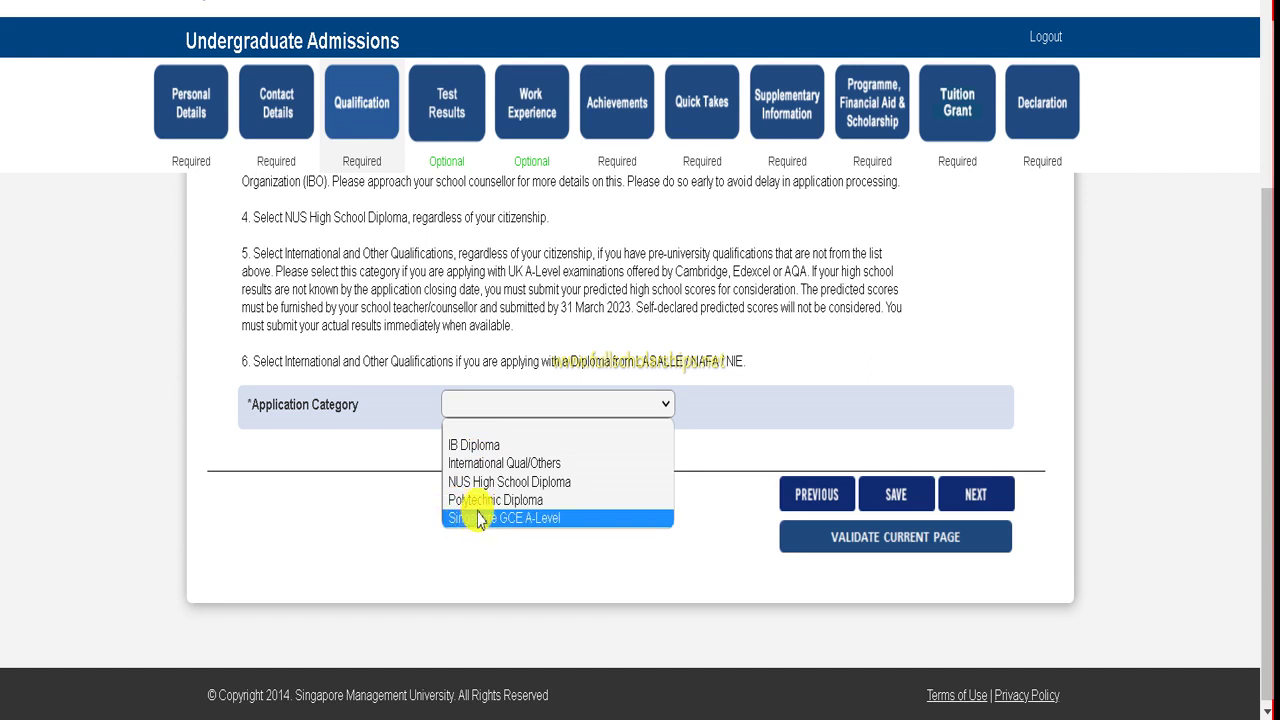
pyautogui.click(476, 463)
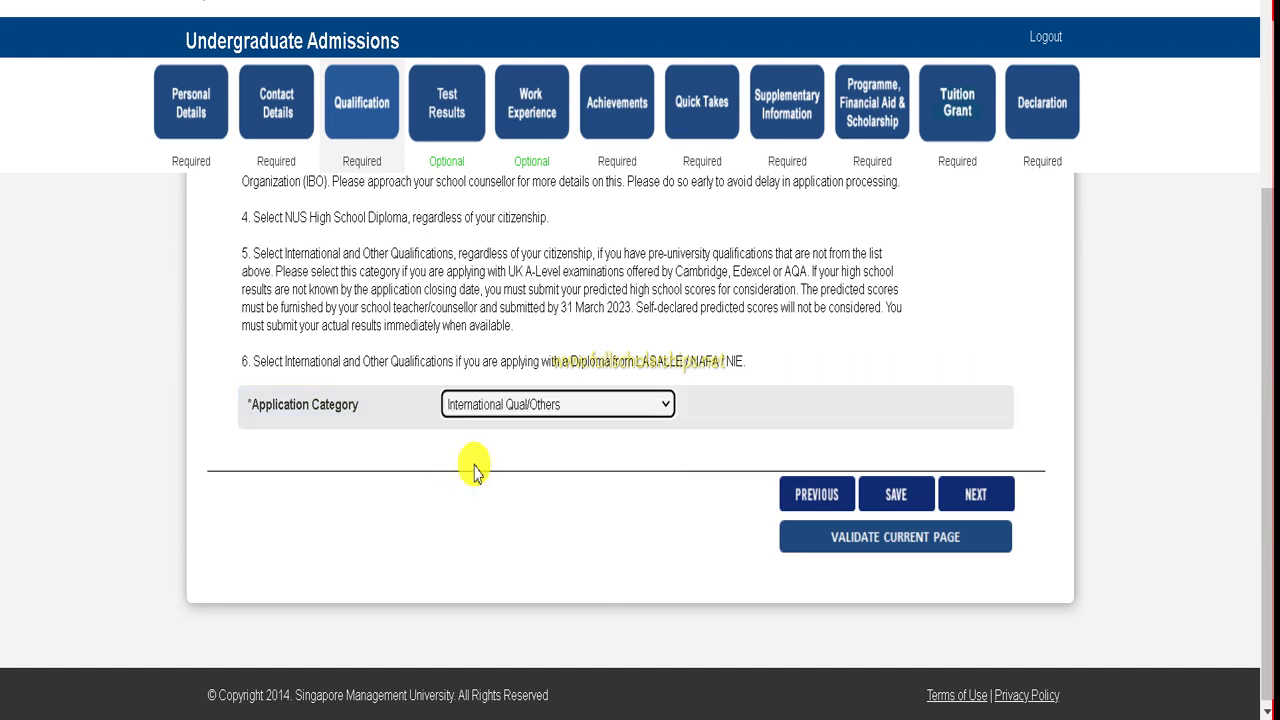
pyautogui.scroll(-5, 343, 380)
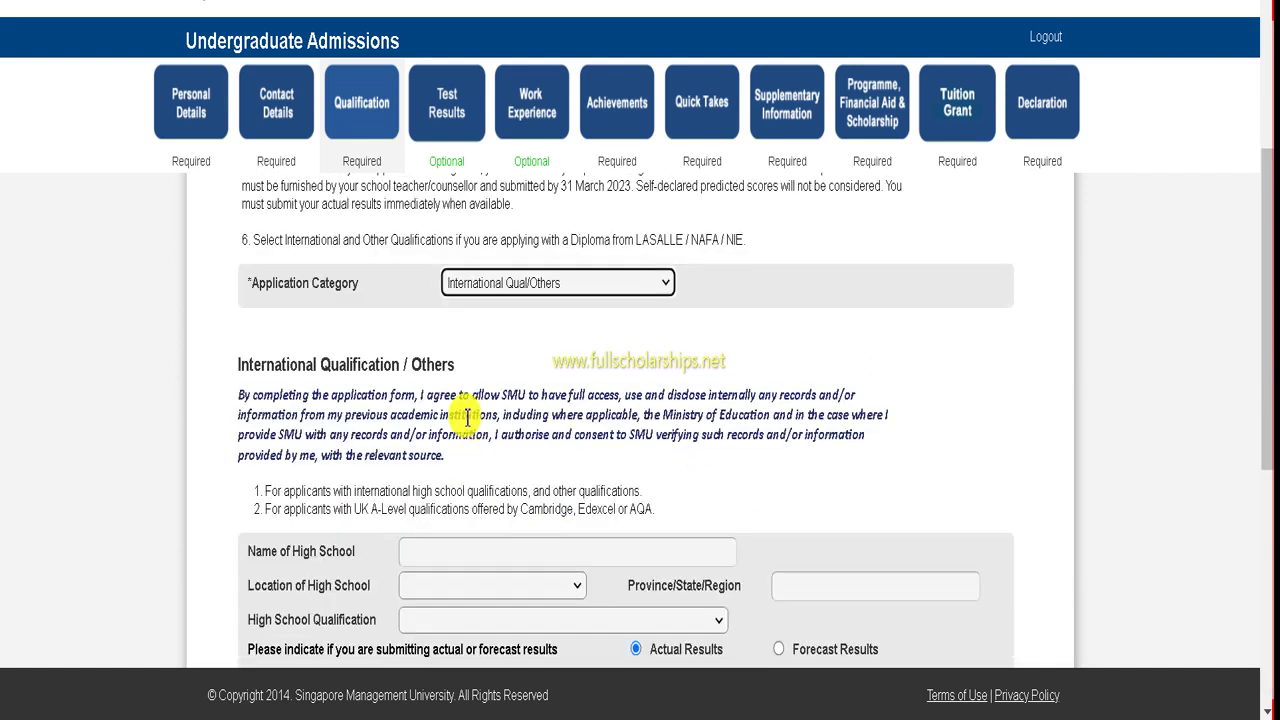
# - Enter 'ghhk' as the Name of High School
pyautogui.scroll(1, 300, 326)
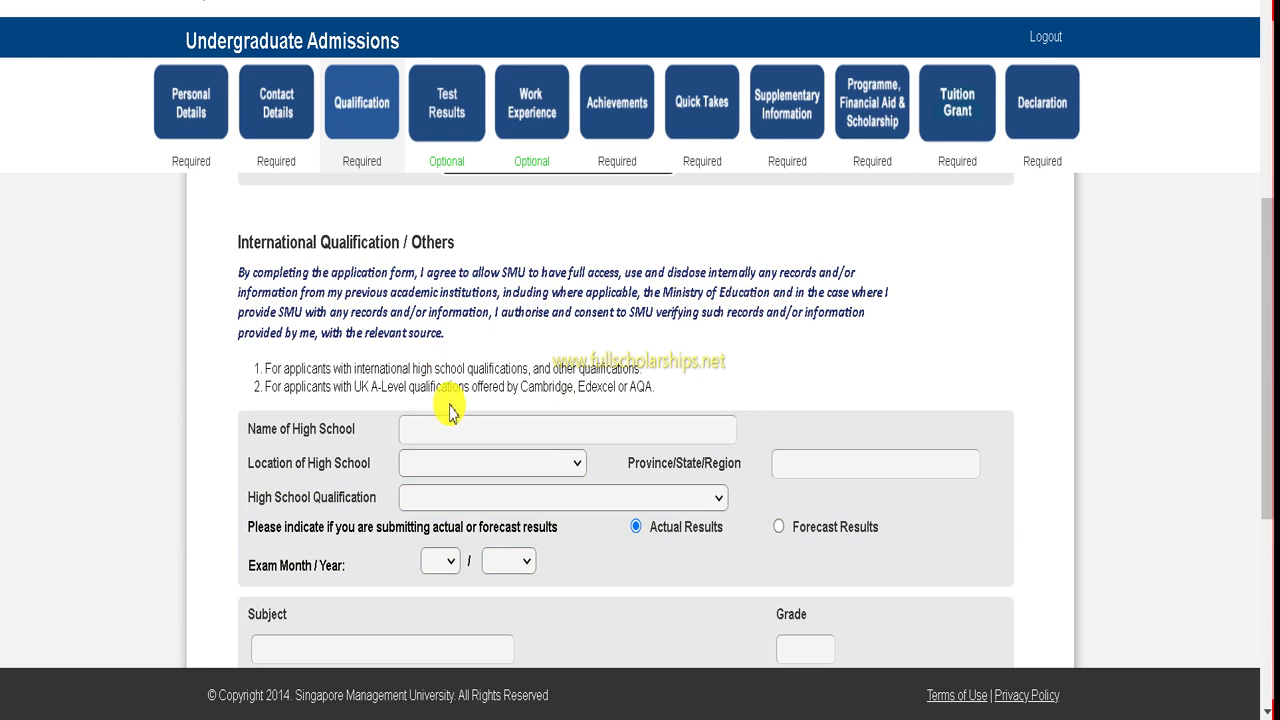
pyautogui.click(456, 428)
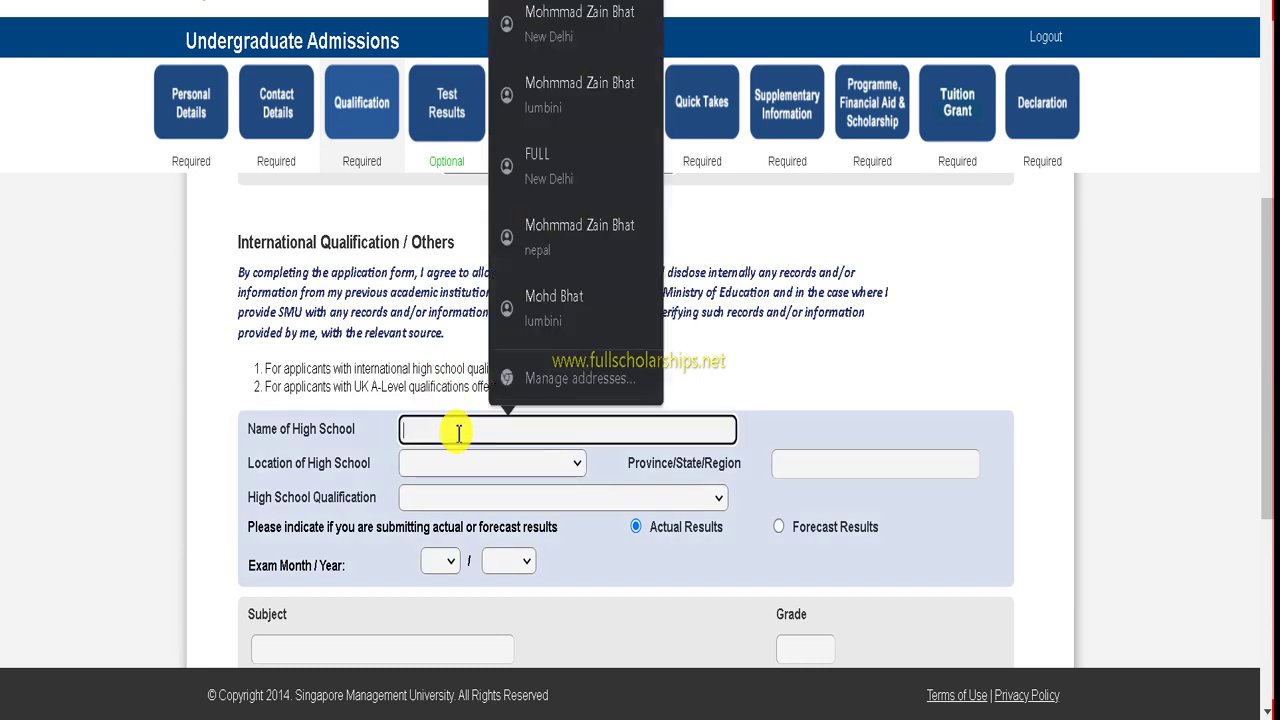
pyautogui.click(792, 370)
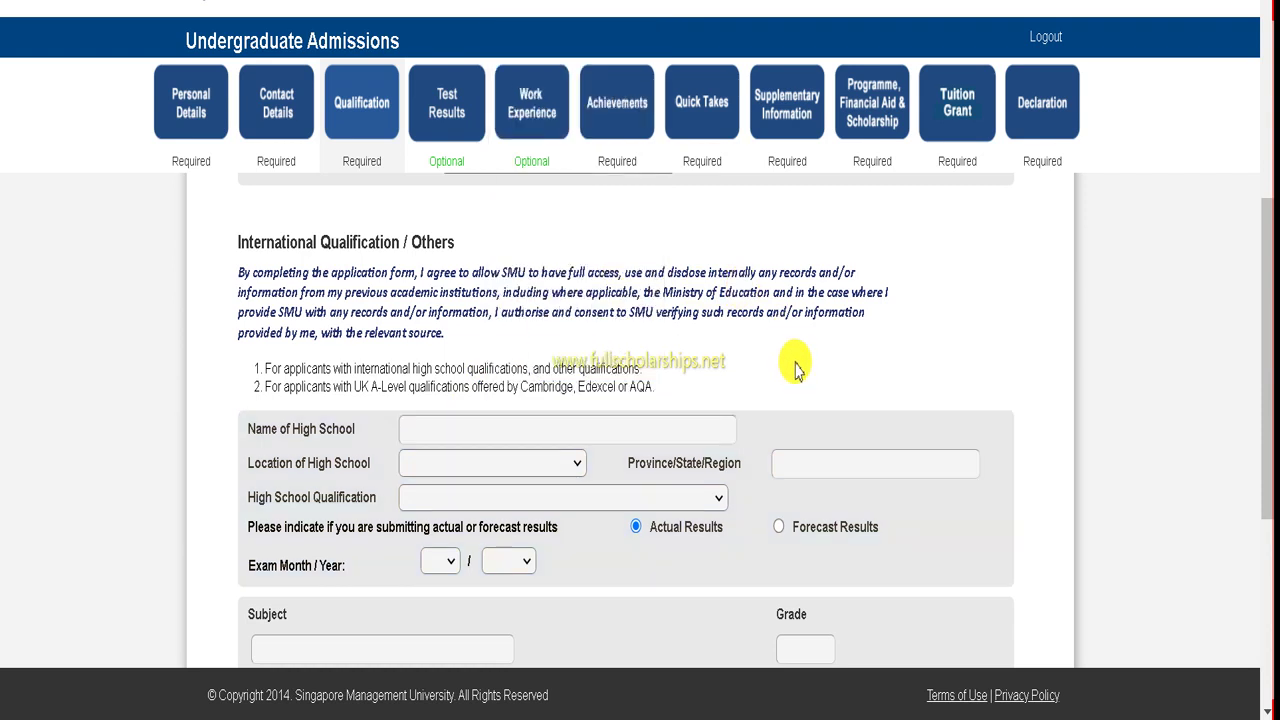
pyautogui.click(566, 430)
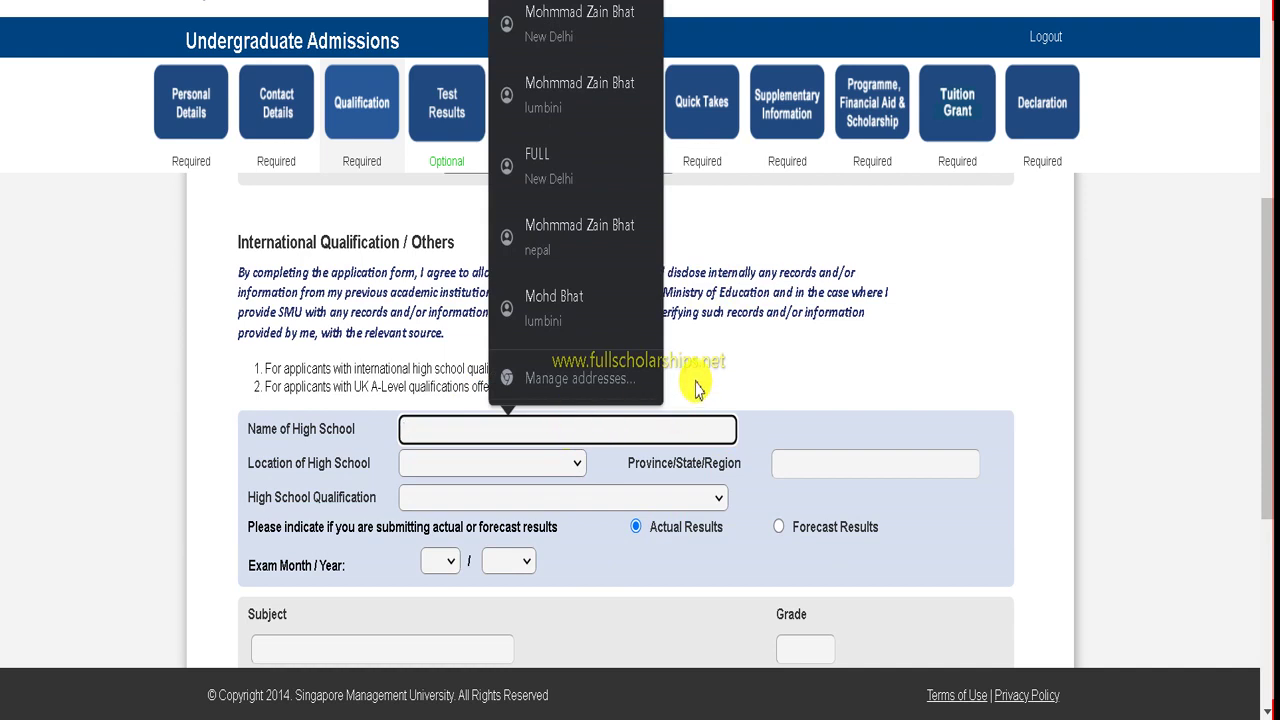
pyautogui.write('ghhk')
# - Review the subject and grade rows, save the Qualification page, and move on to Test Results
pyautogui.scroll(-2, 495, 460)
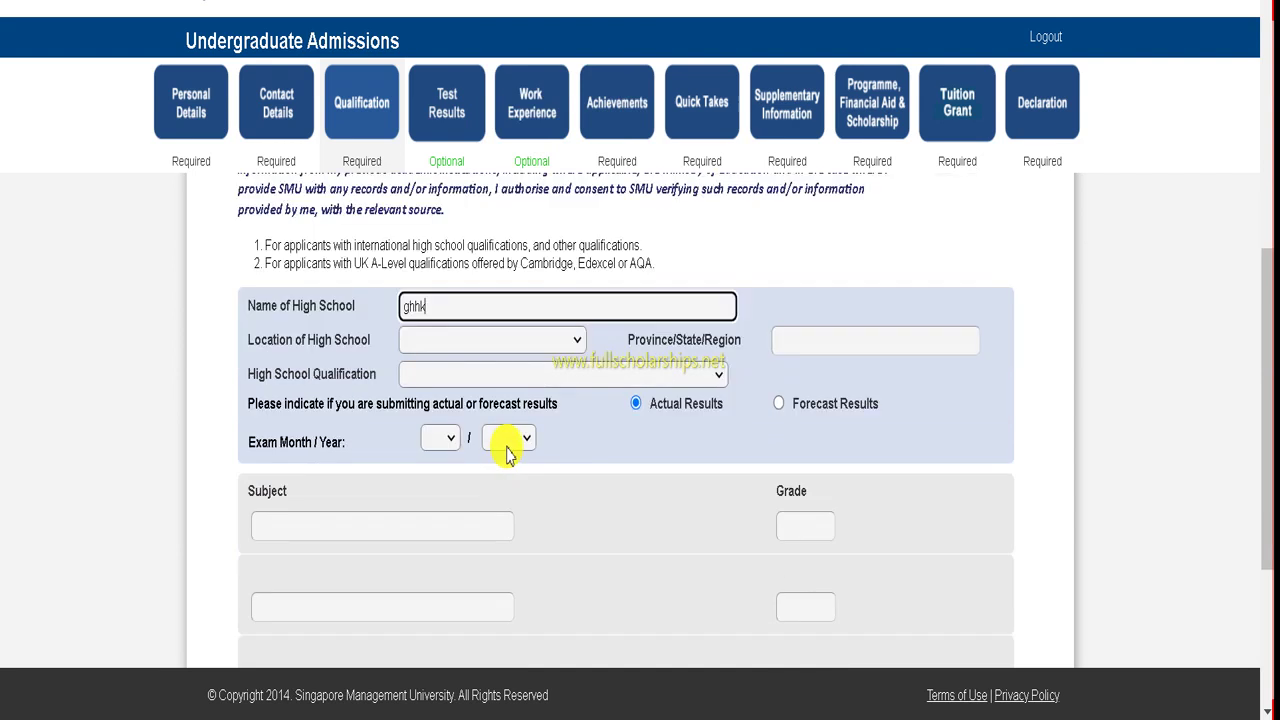
pyautogui.scroll(-2, 507, 452)
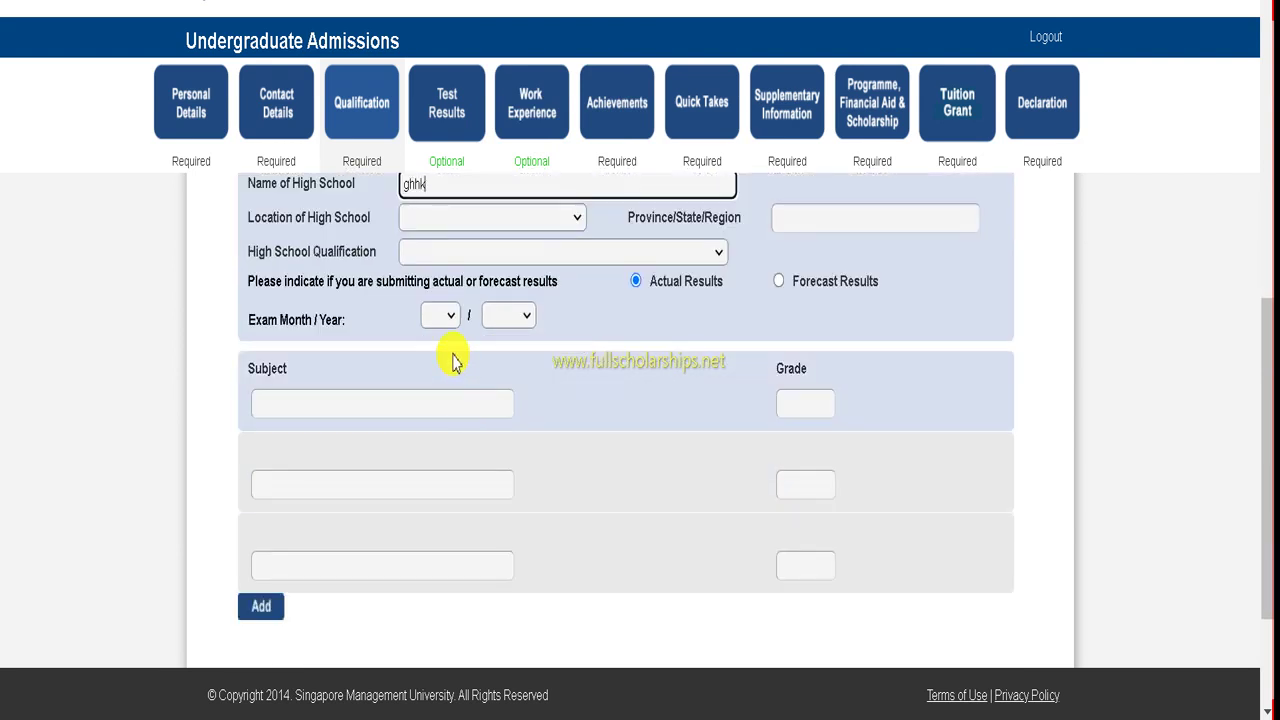
pyautogui.scroll(-3, 452, 360)
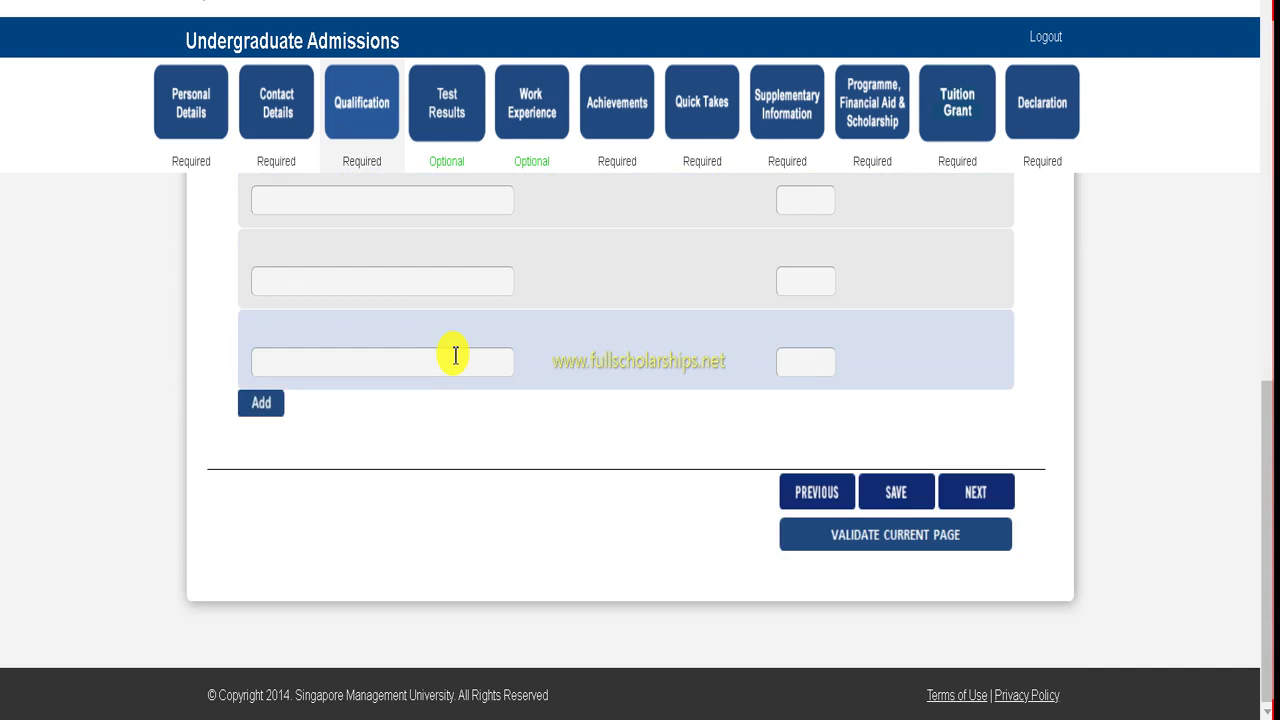
pyautogui.scroll(4, 455, 356)
pyautogui.scroll(-2, 455, 366)
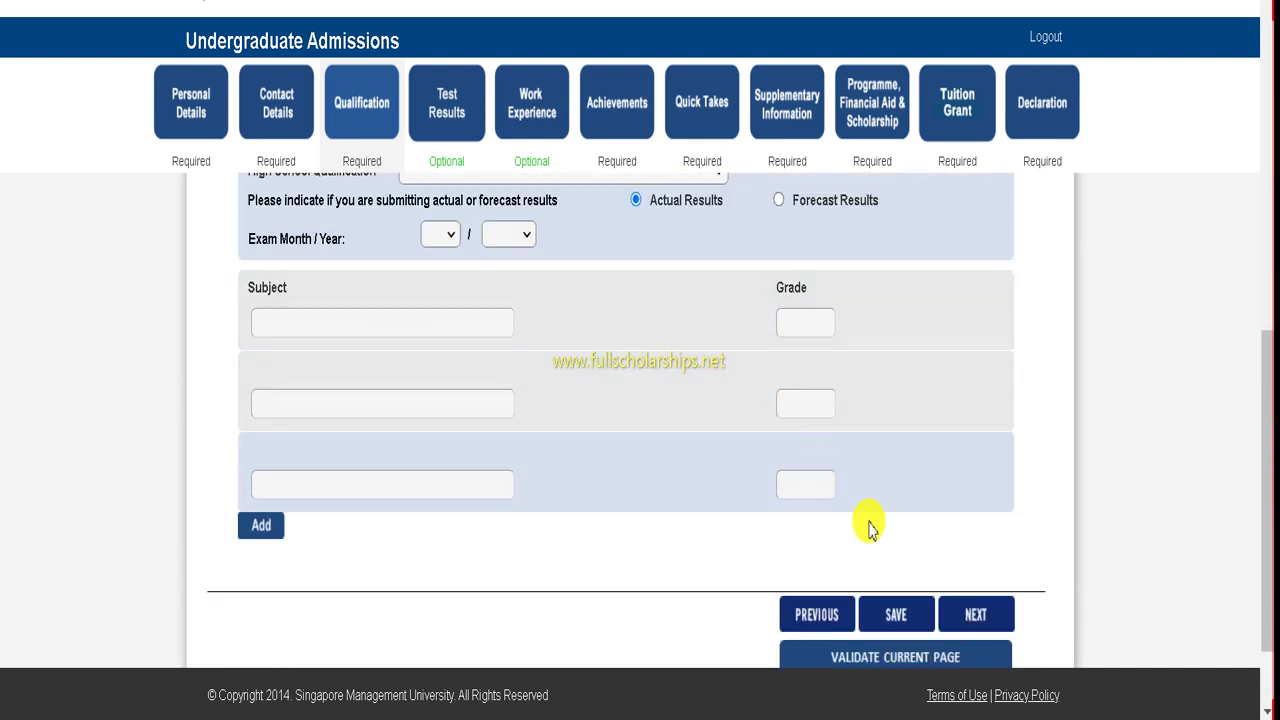
pyautogui.click(915, 622)
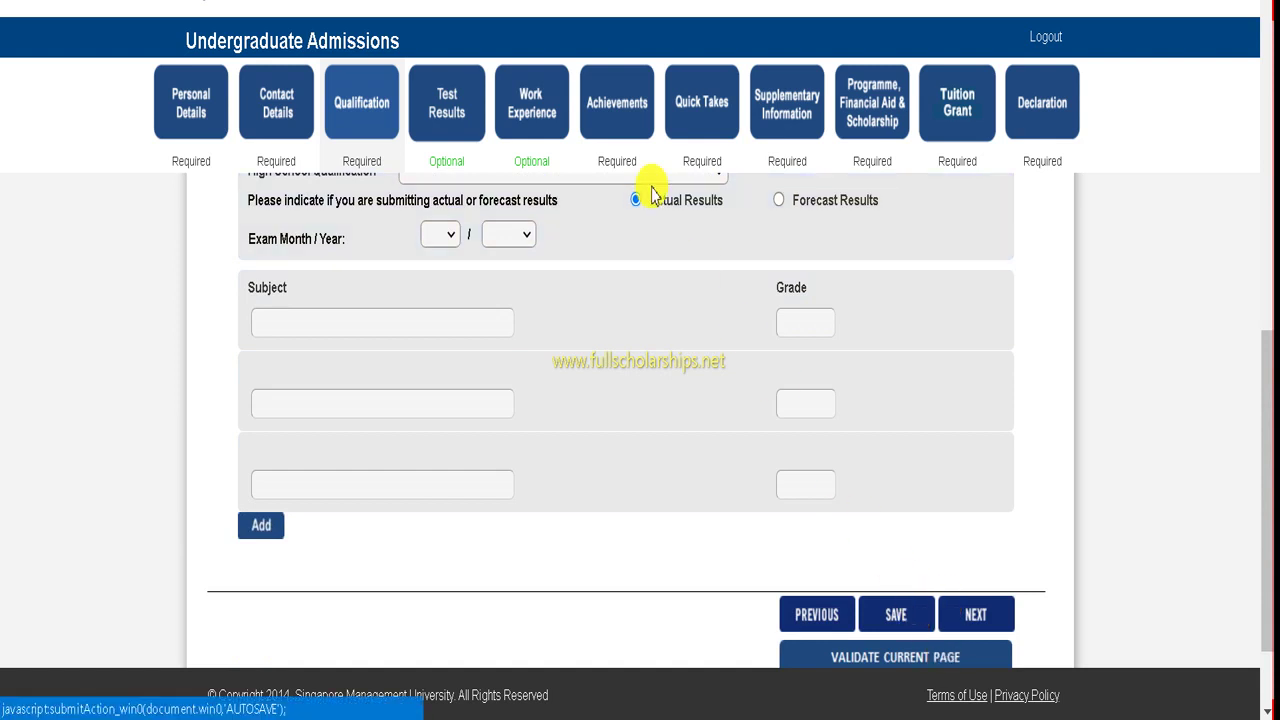
pyautogui.click(446, 110)
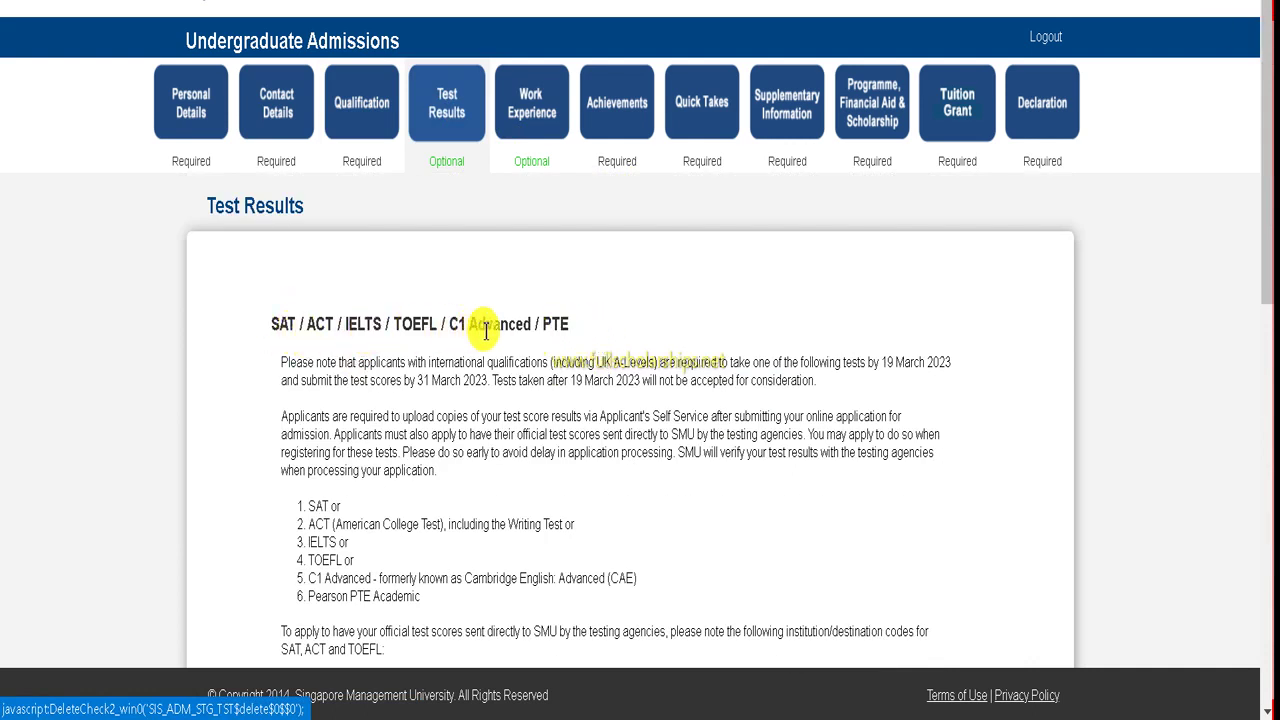
# - Scroll through the Test Results instructions to the Test ID and AP Modules sections
pyautogui.scroll(-3, 571, 323)
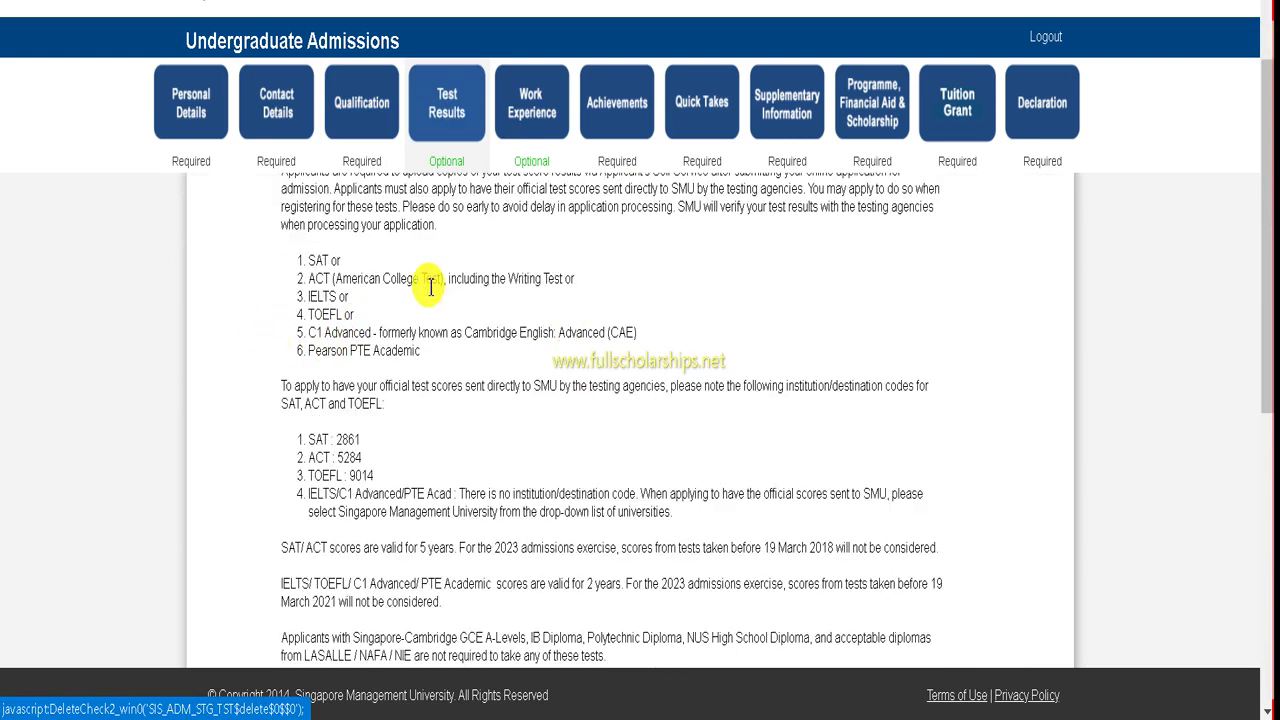
pyautogui.scroll(-5, 430, 318)
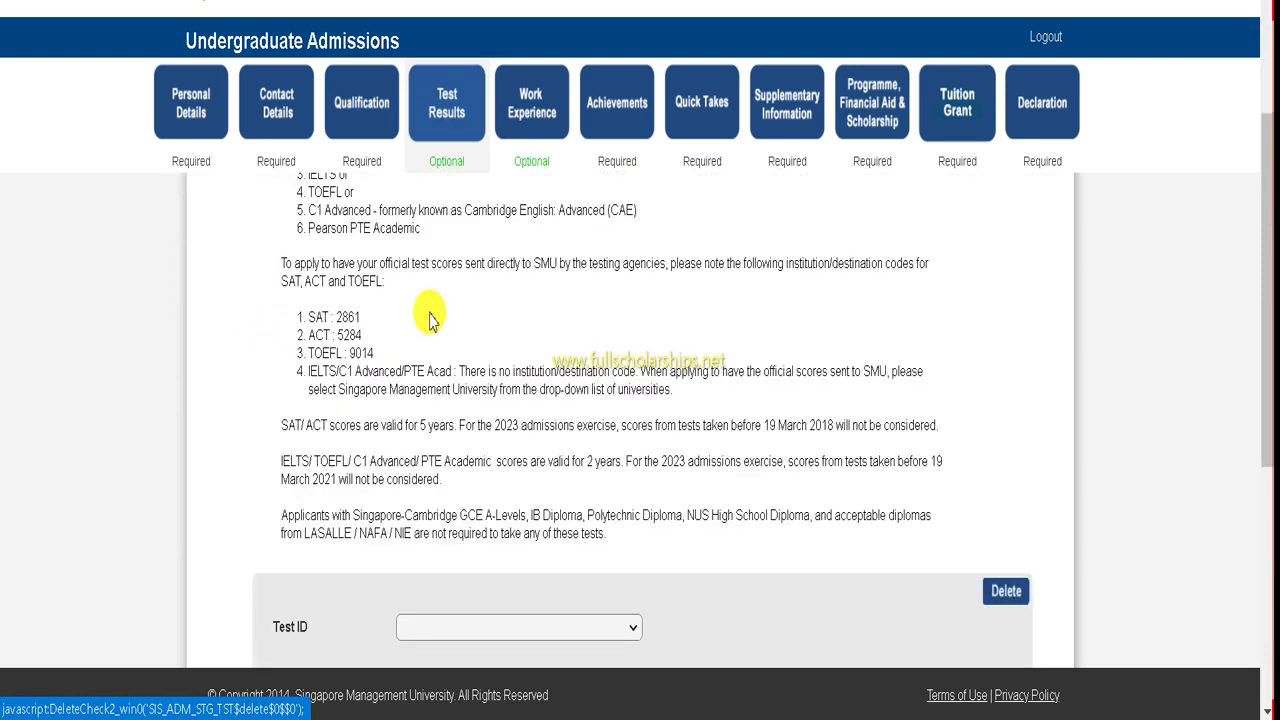
pyautogui.scroll(-2, 548, 335)
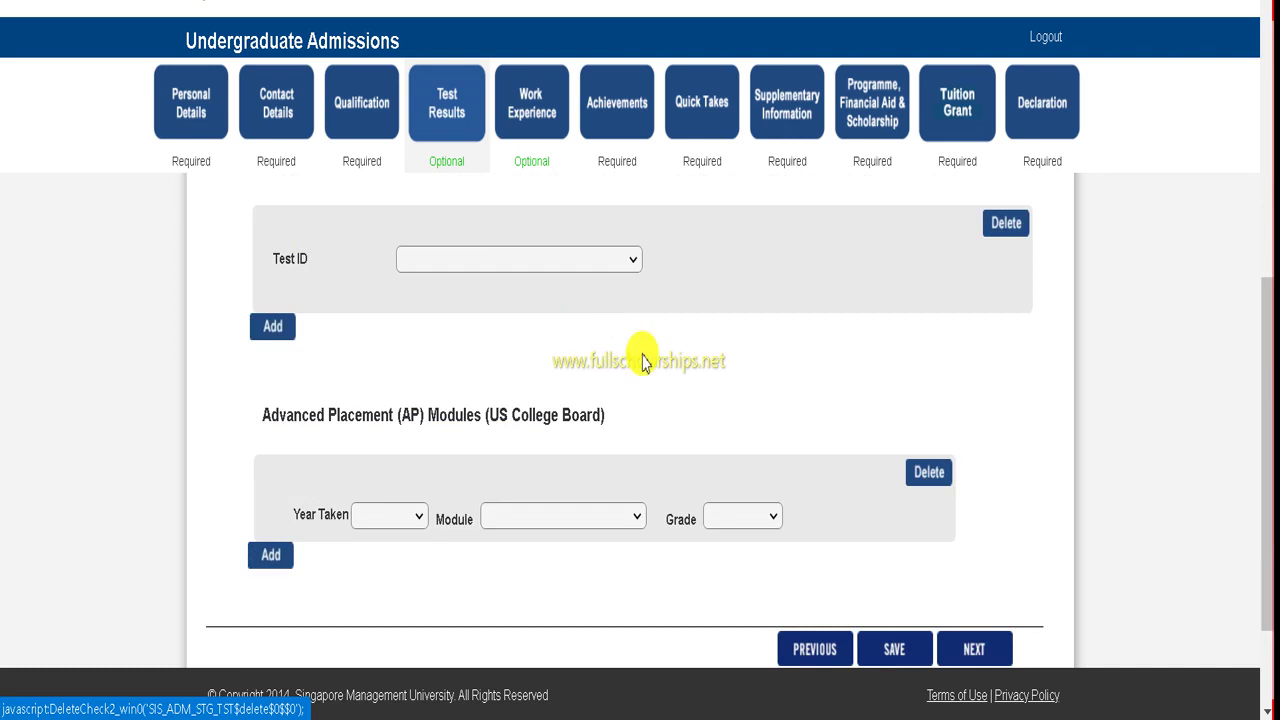
pyautogui.scroll(5, 641, 355)
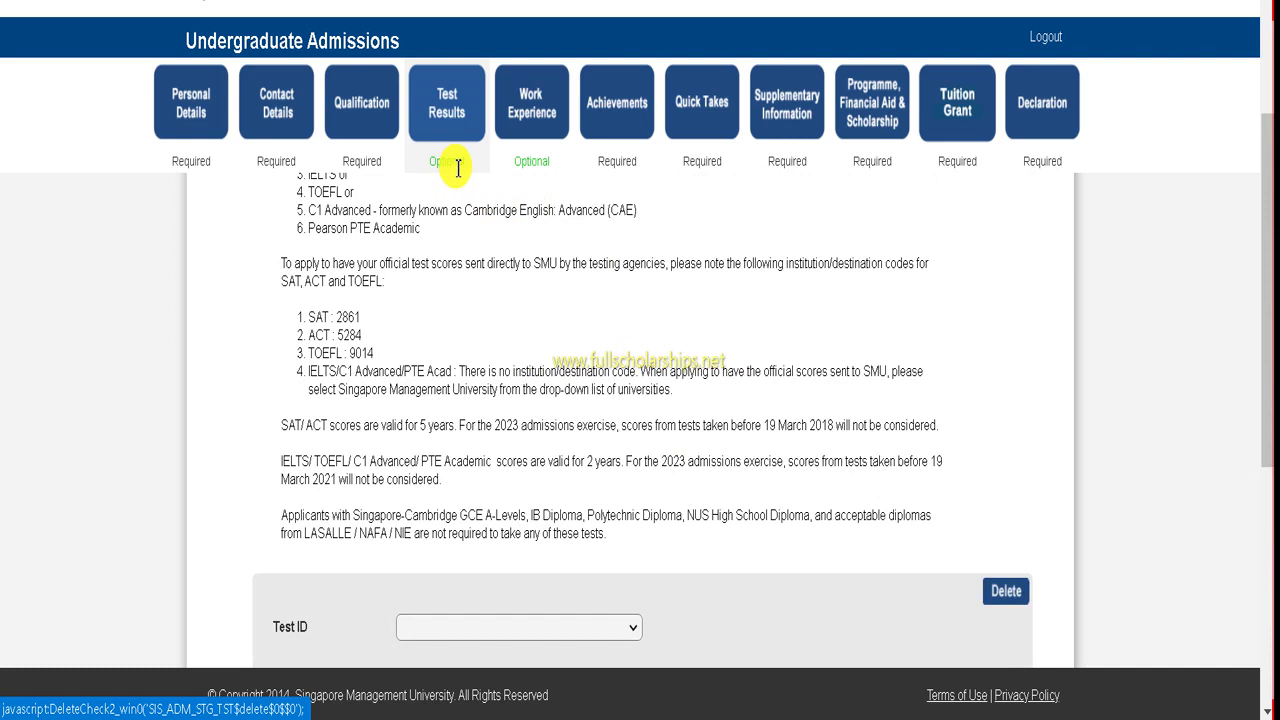
# - Open the Work Experience page and view its organisation, dates and responsibilities fields
pyautogui.click(537, 118)
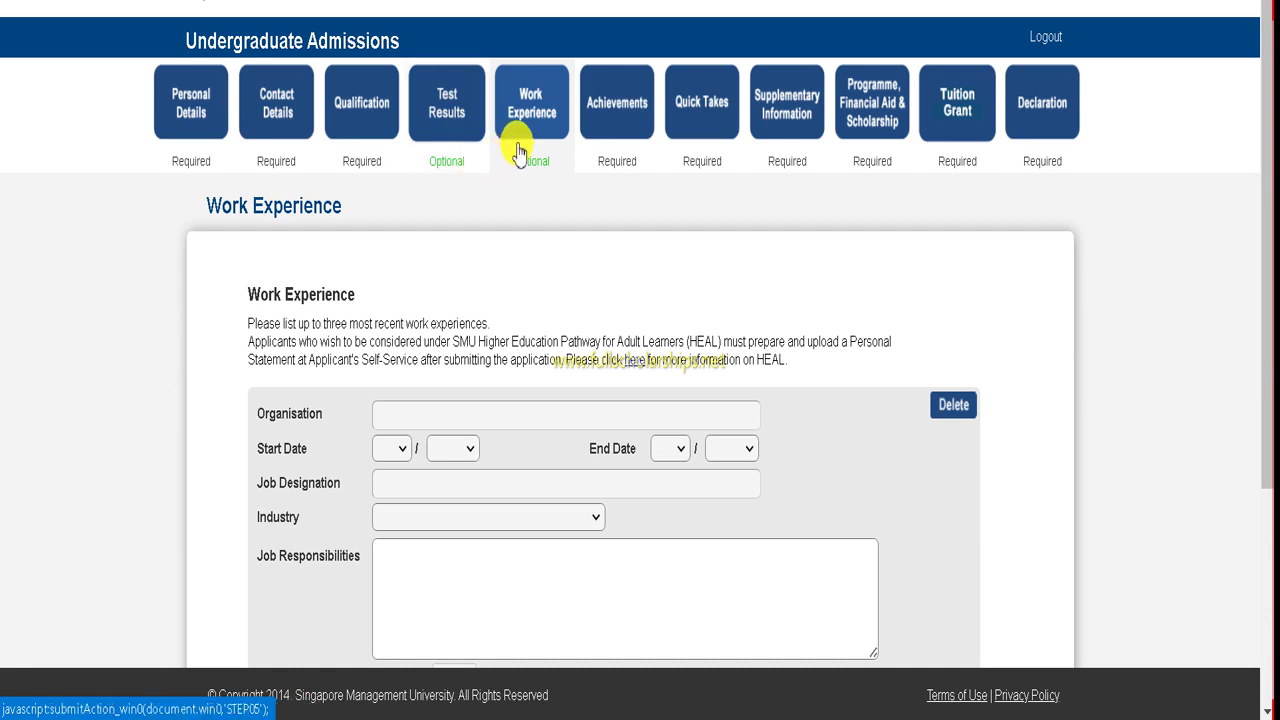
pyautogui.scroll(-2, 423, 251)
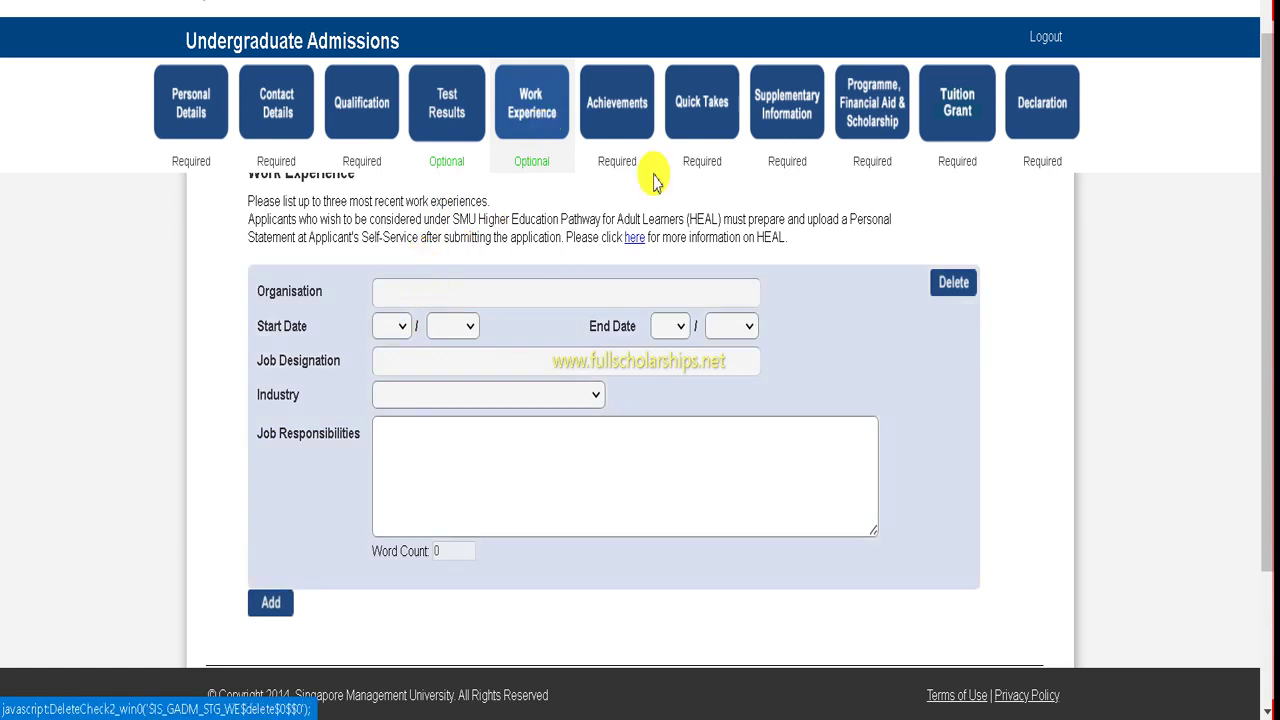
pyautogui.click(630, 110)
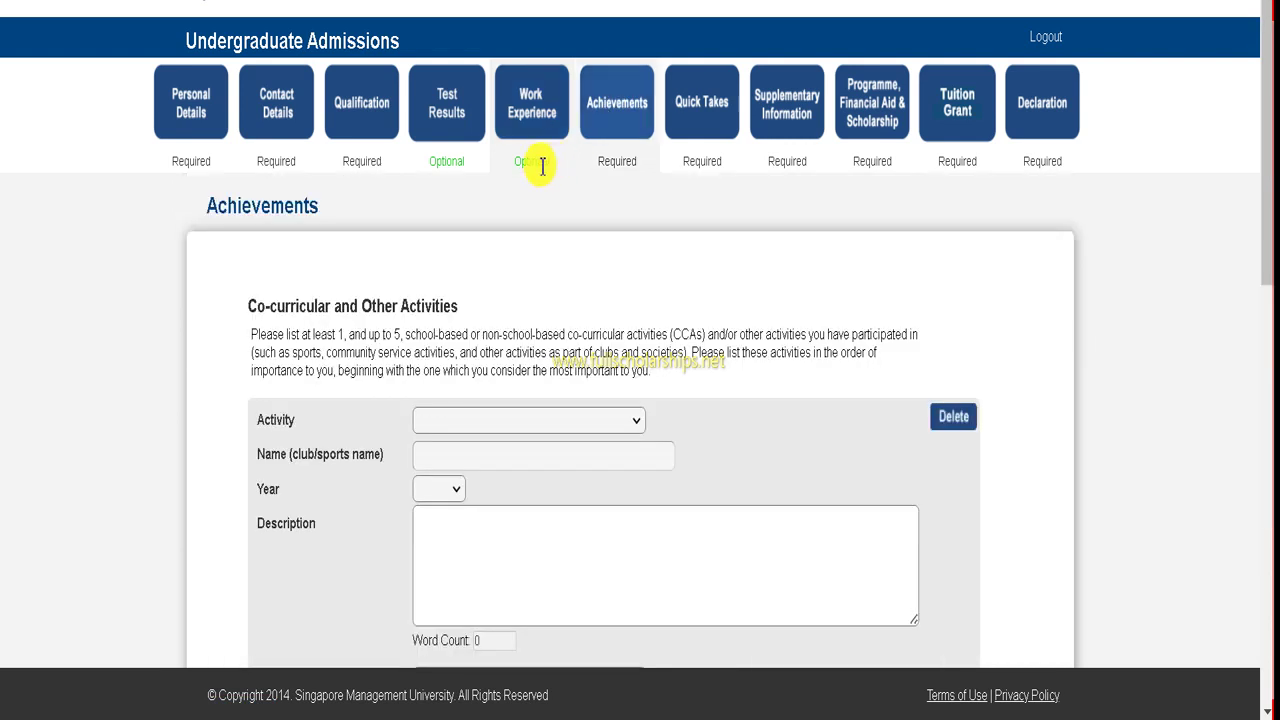
pyautogui.scroll(-1, 501, 366)
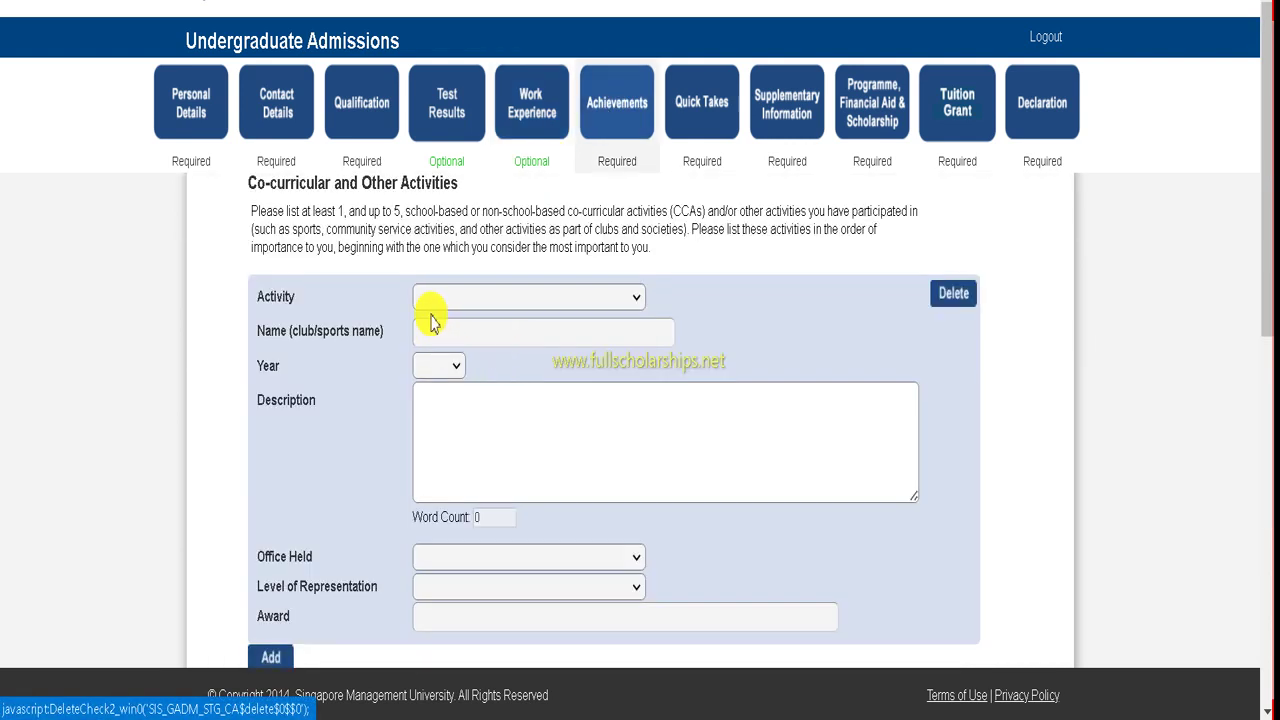
pyautogui.scroll(-2, 430, 316)
pyautogui.scroll(-3, 580, 215)
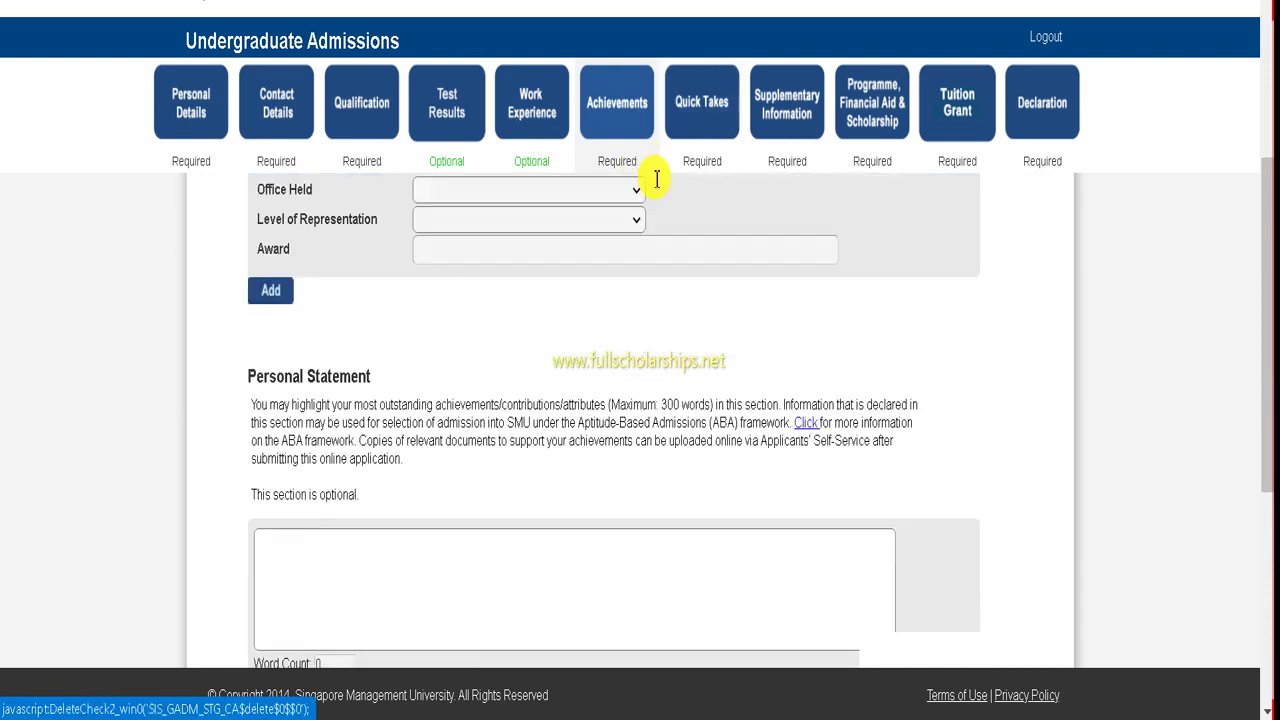
pyautogui.scroll(2, 394, 312)
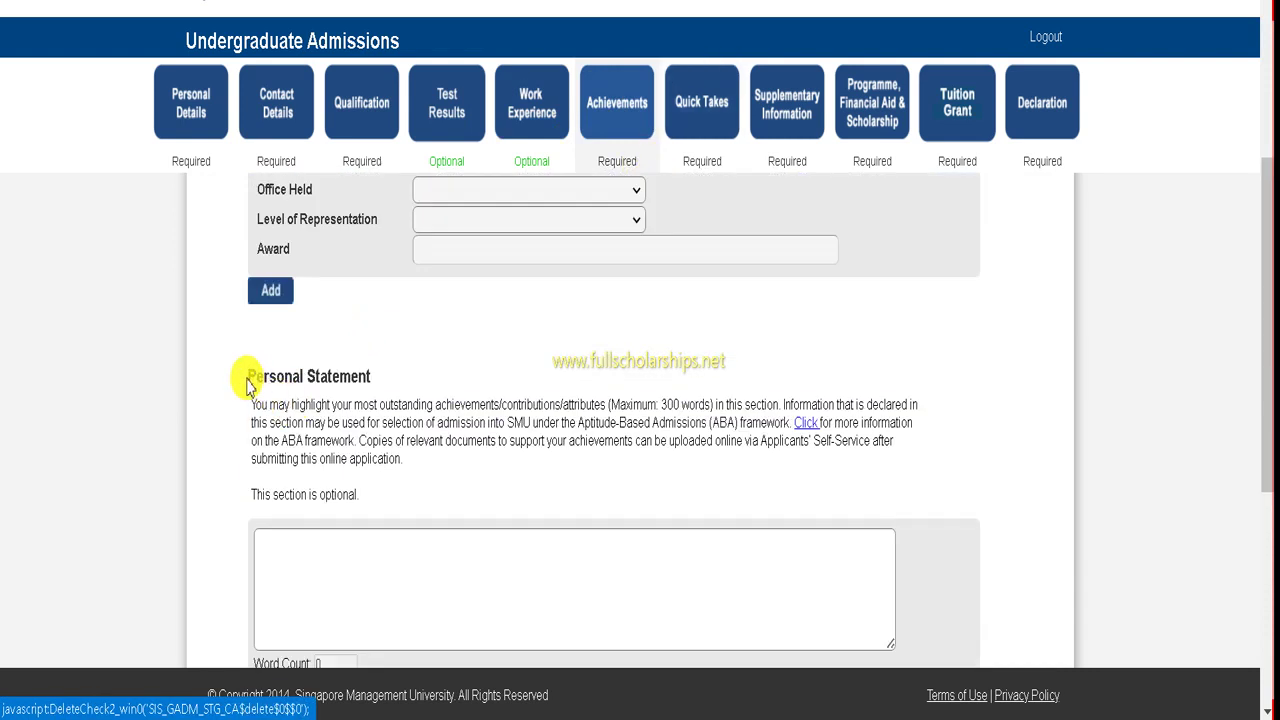
pyautogui.moveTo(249, 377); pyautogui.dragTo(386, 383)
pyautogui.click(472, 332)
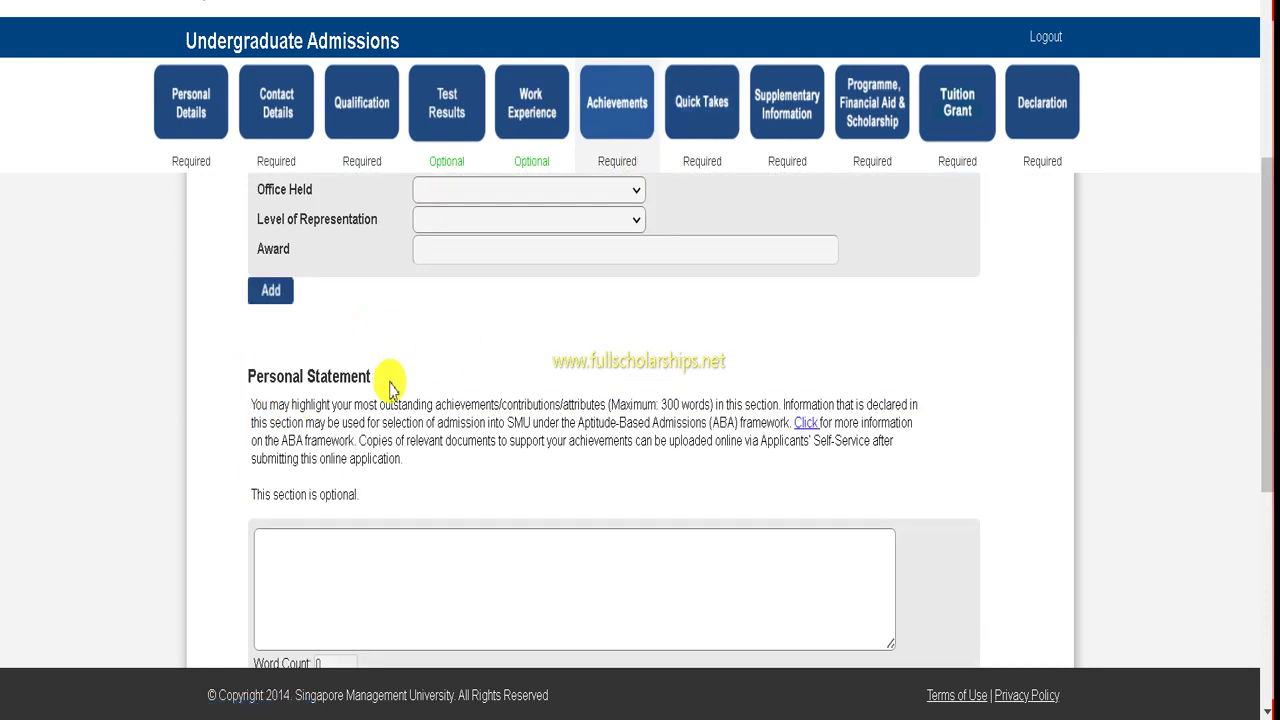
pyautogui.scroll(-1, 390, 400)
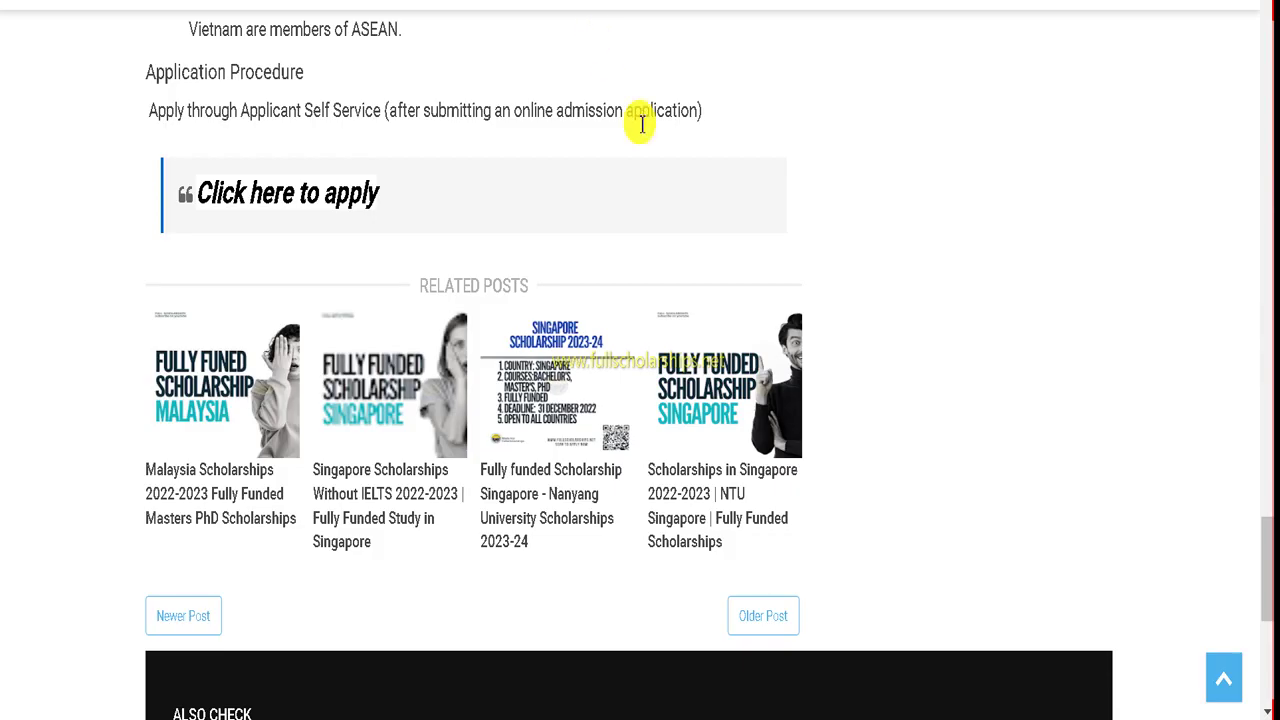
pyautogui.scroll(15, 1268, 86)
pyautogui.scroll(10, 1273, 90)
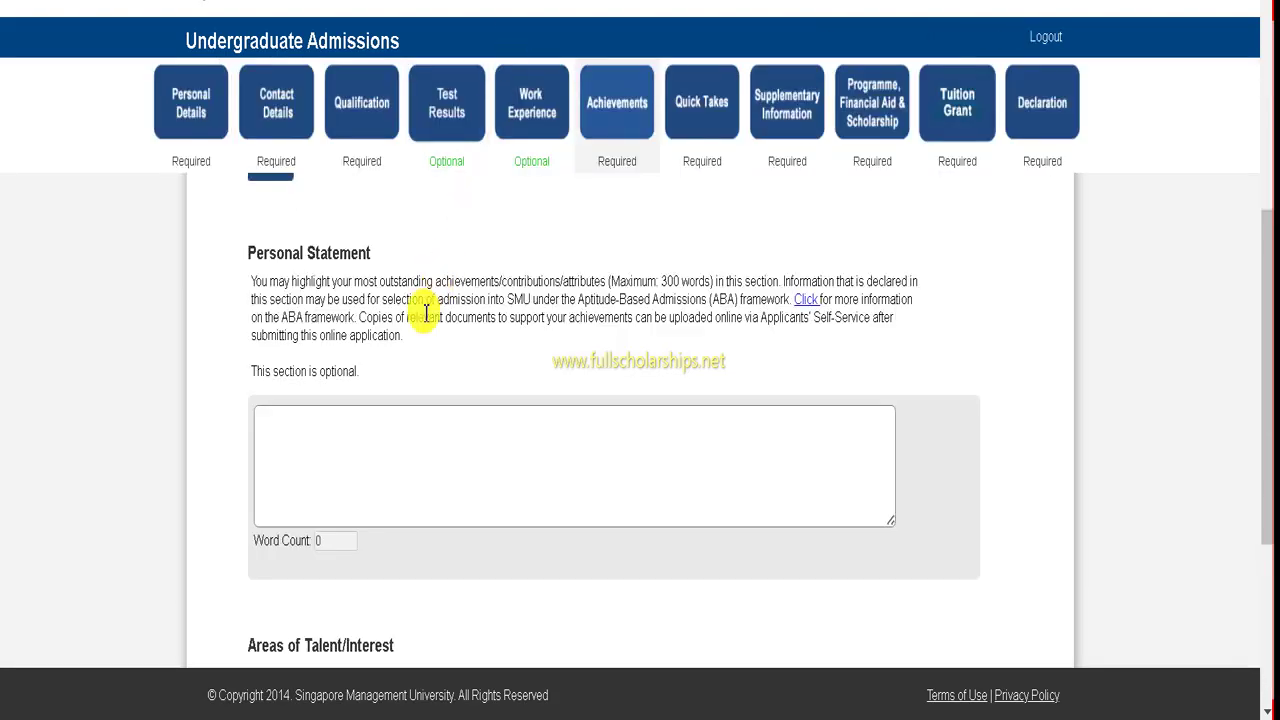
# - Check the Talent Group 1 options without choosing one, then go to Quick Takes
pyautogui.scroll(-1, 360, 388)
pyautogui.scroll(-1, 352, 398)
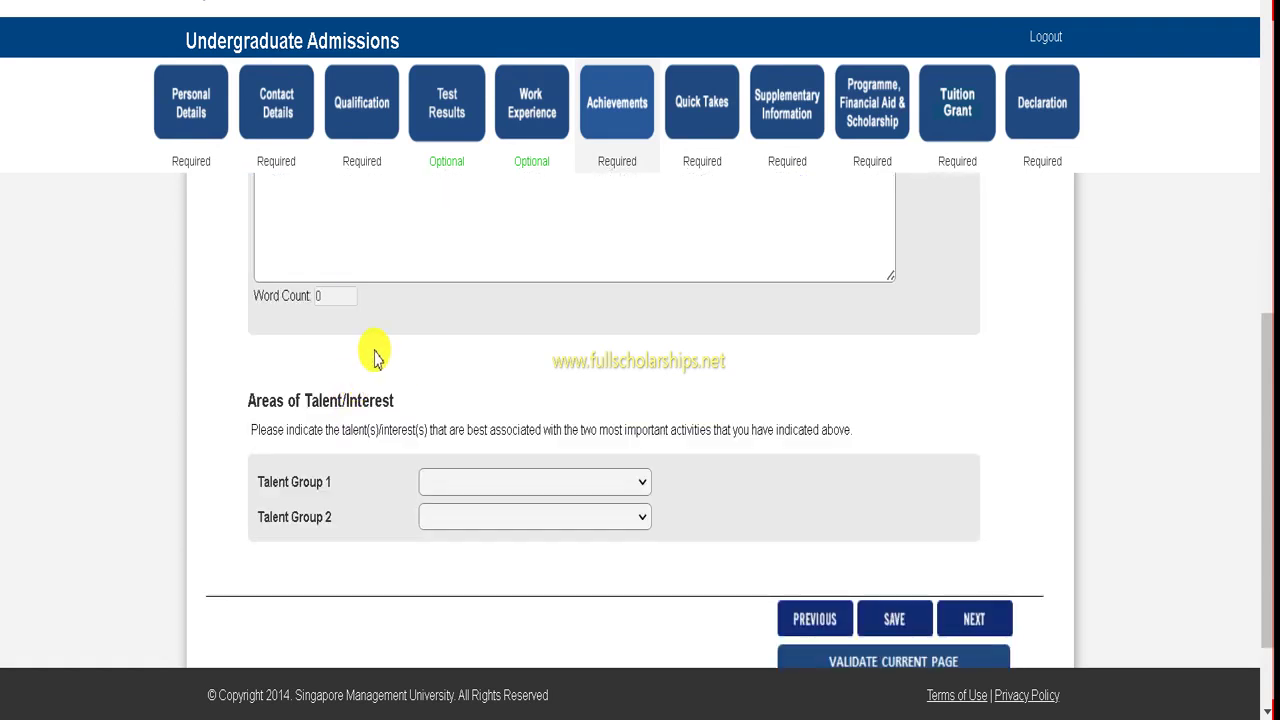
pyautogui.scroll(2, 373, 347)
pyautogui.scroll(1, 366, 362)
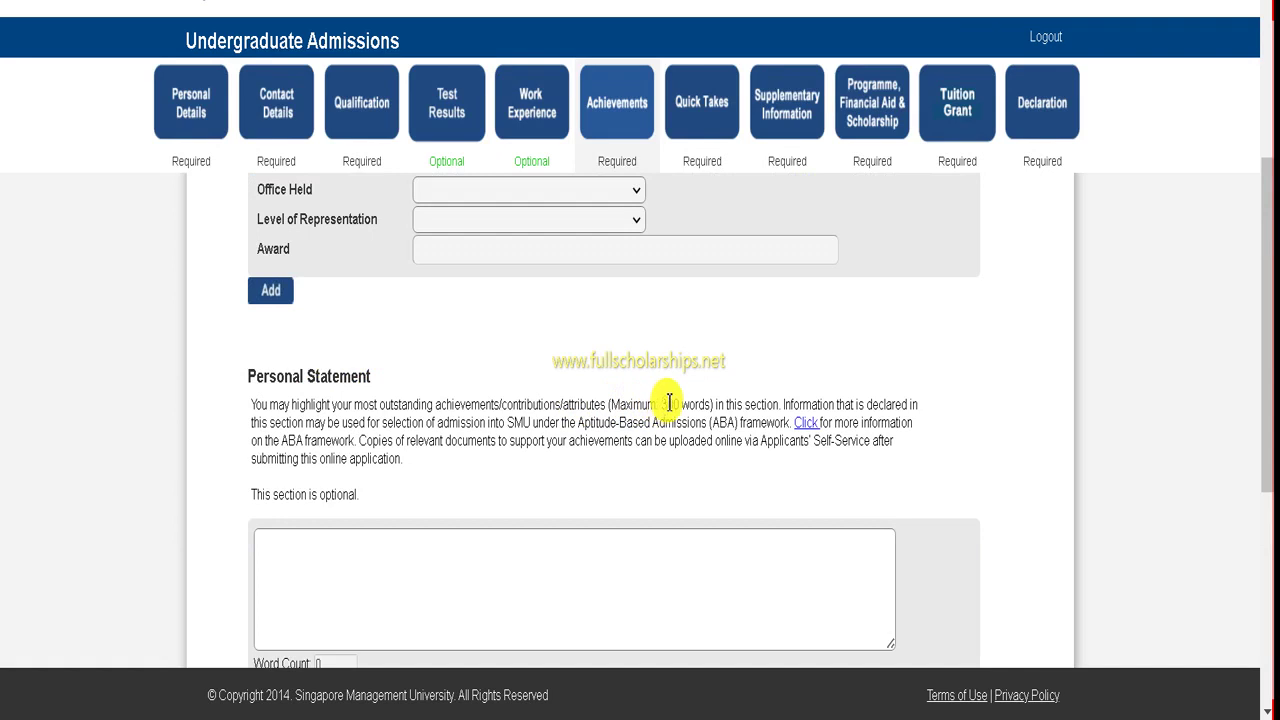
pyautogui.scroll(-2, 440, 410)
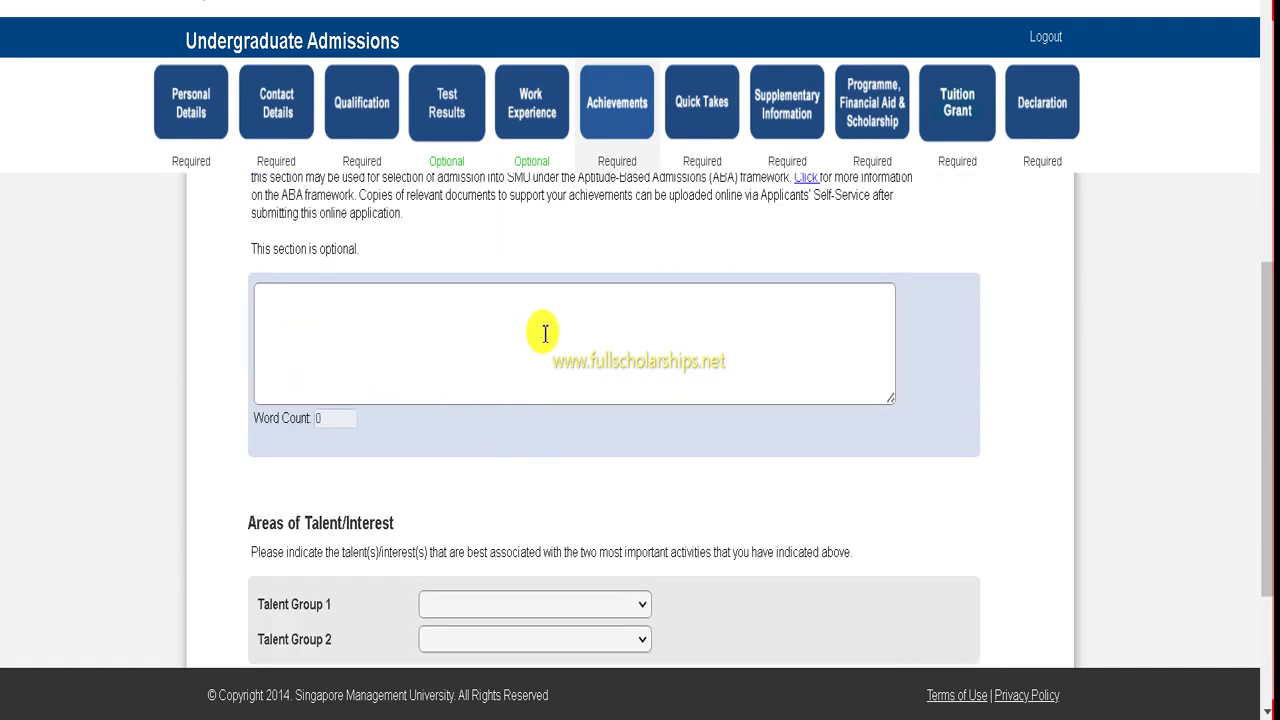
pyautogui.scroll(-2, 575, 336)
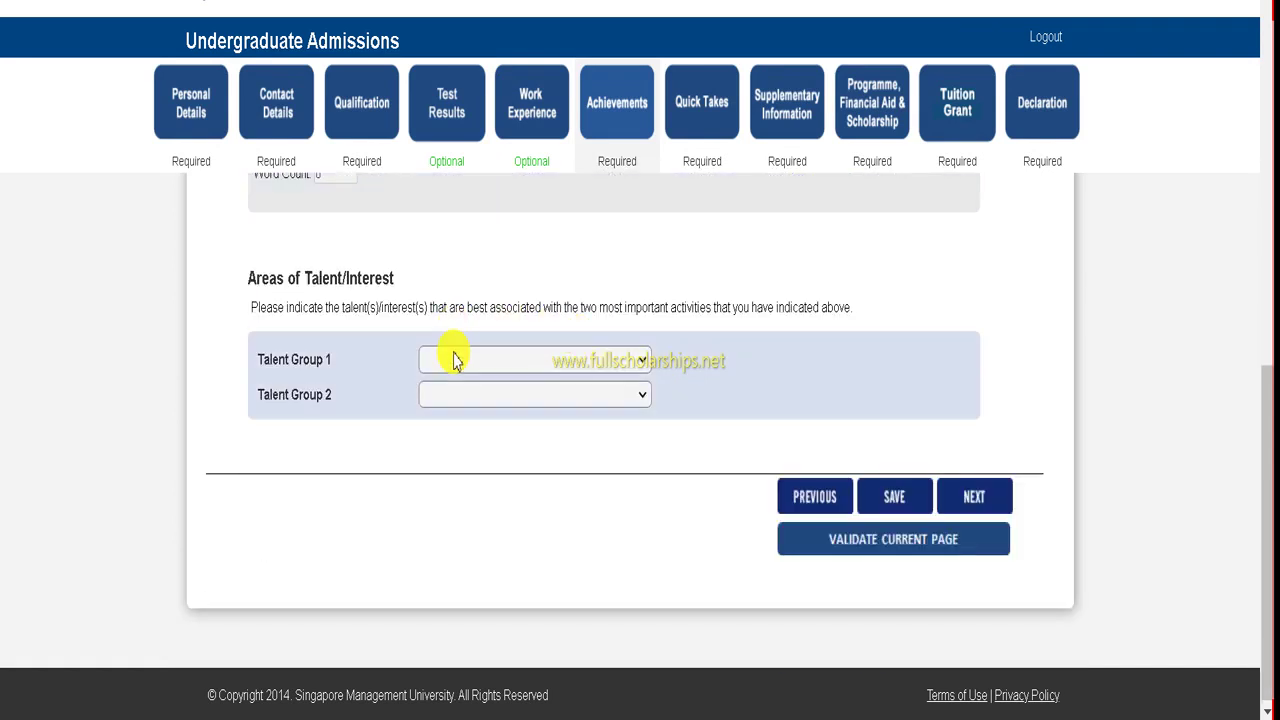
pyautogui.click(453, 361)
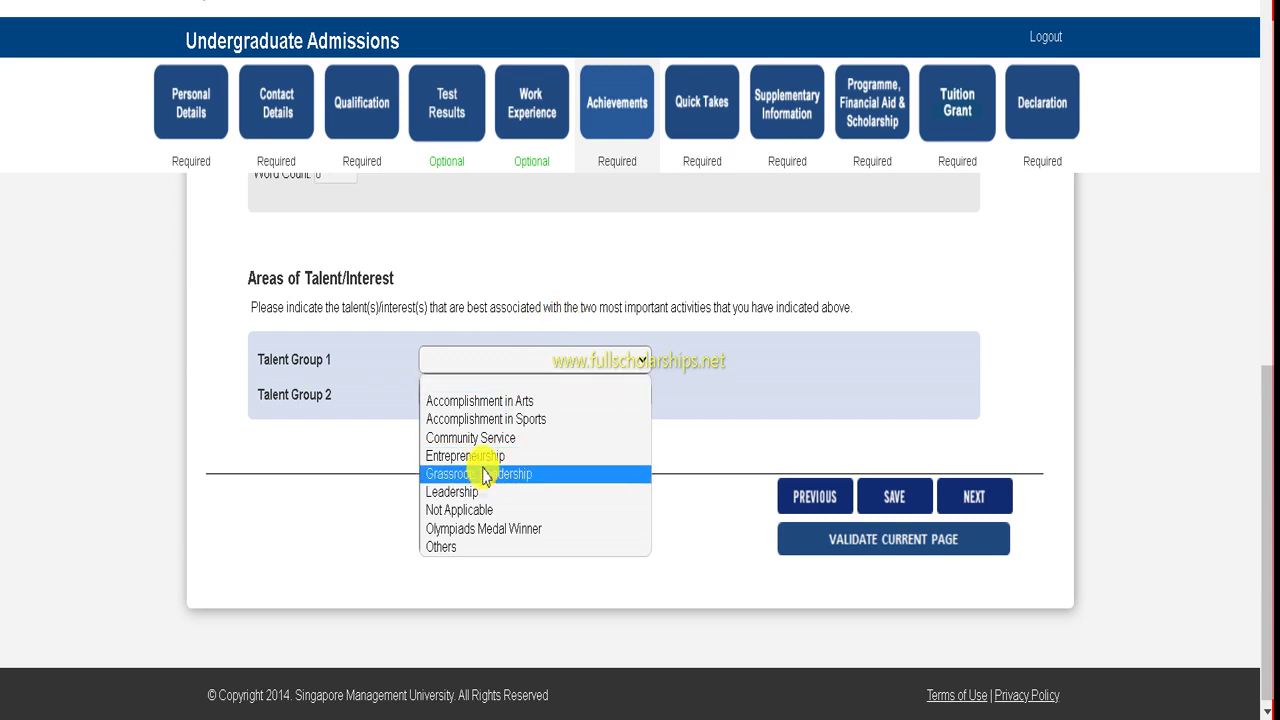
pyautogui.click(495, 240)
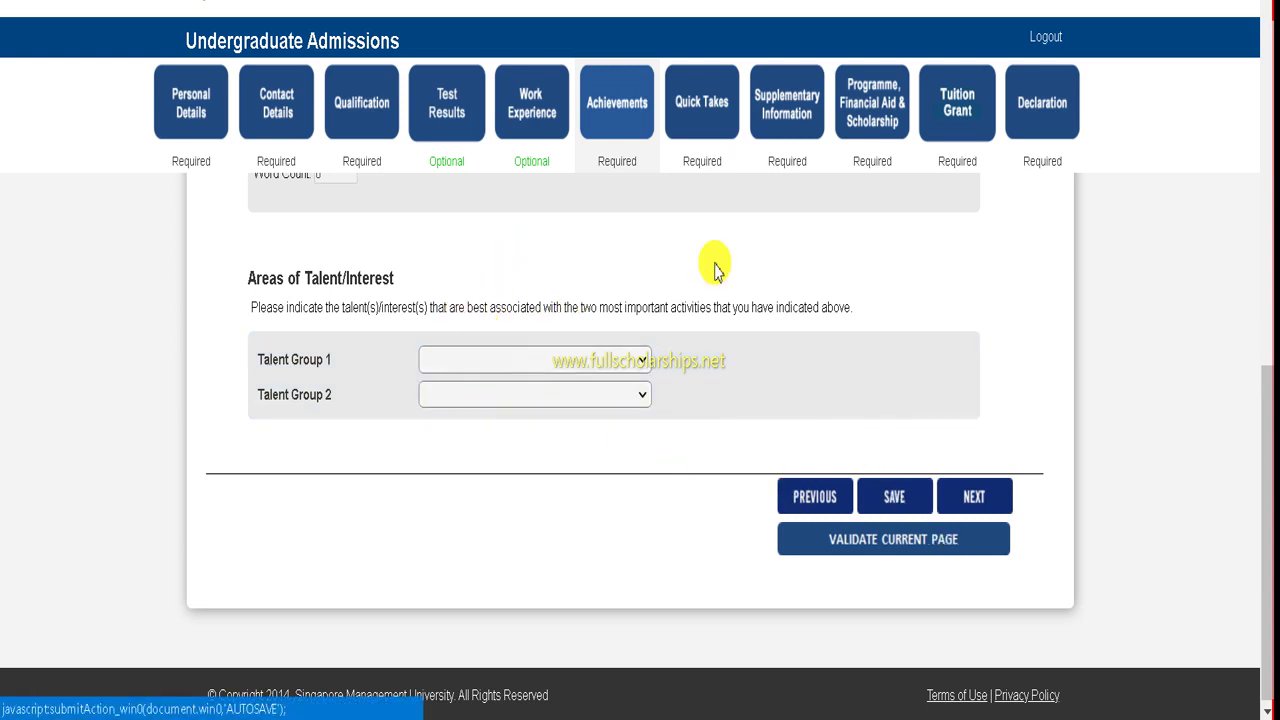
pyautogui.click(702, 107)
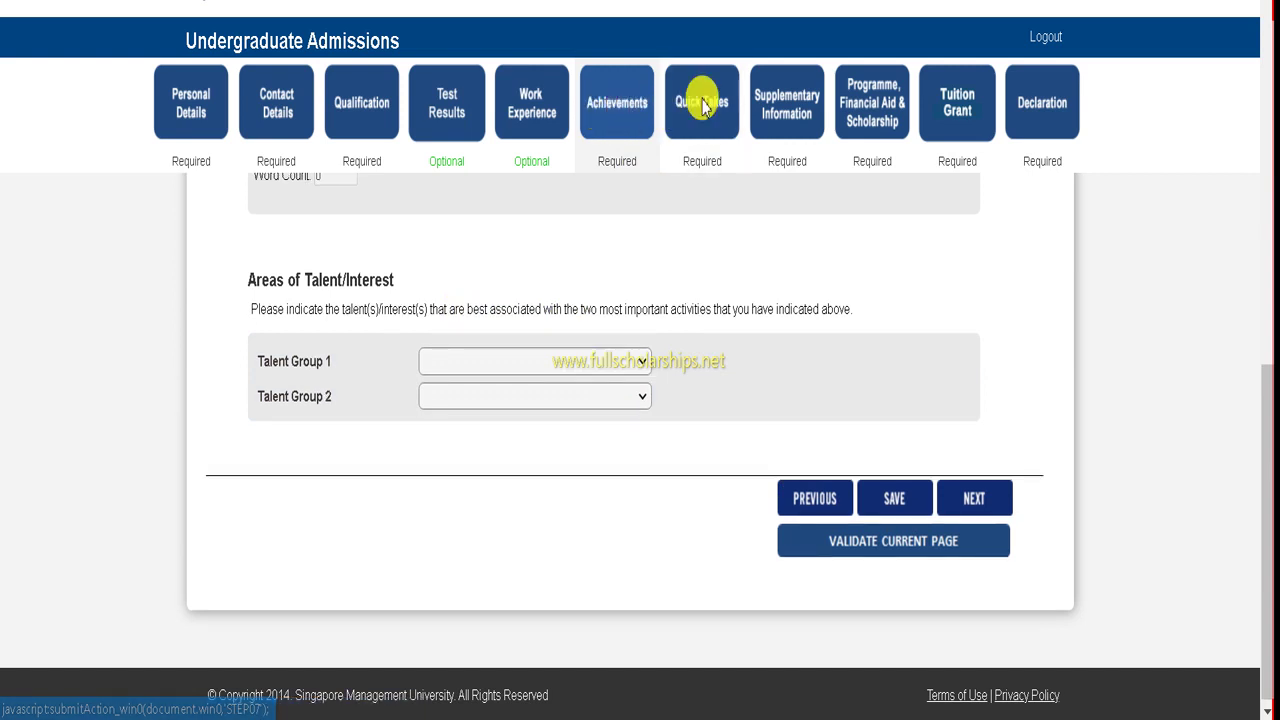
pyautogui.click(418, 406)
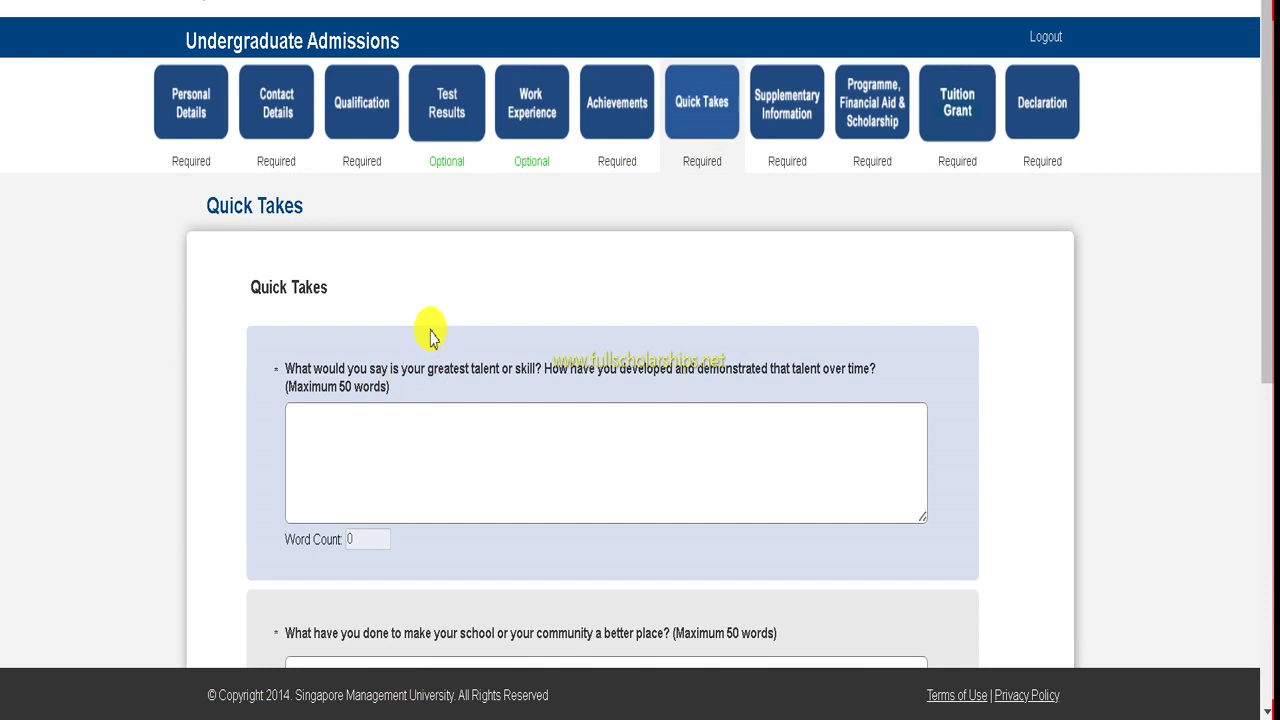
pyautogui.scroll(-1, 414, 395)
pyautogui.scroll(-1, 414, 395)
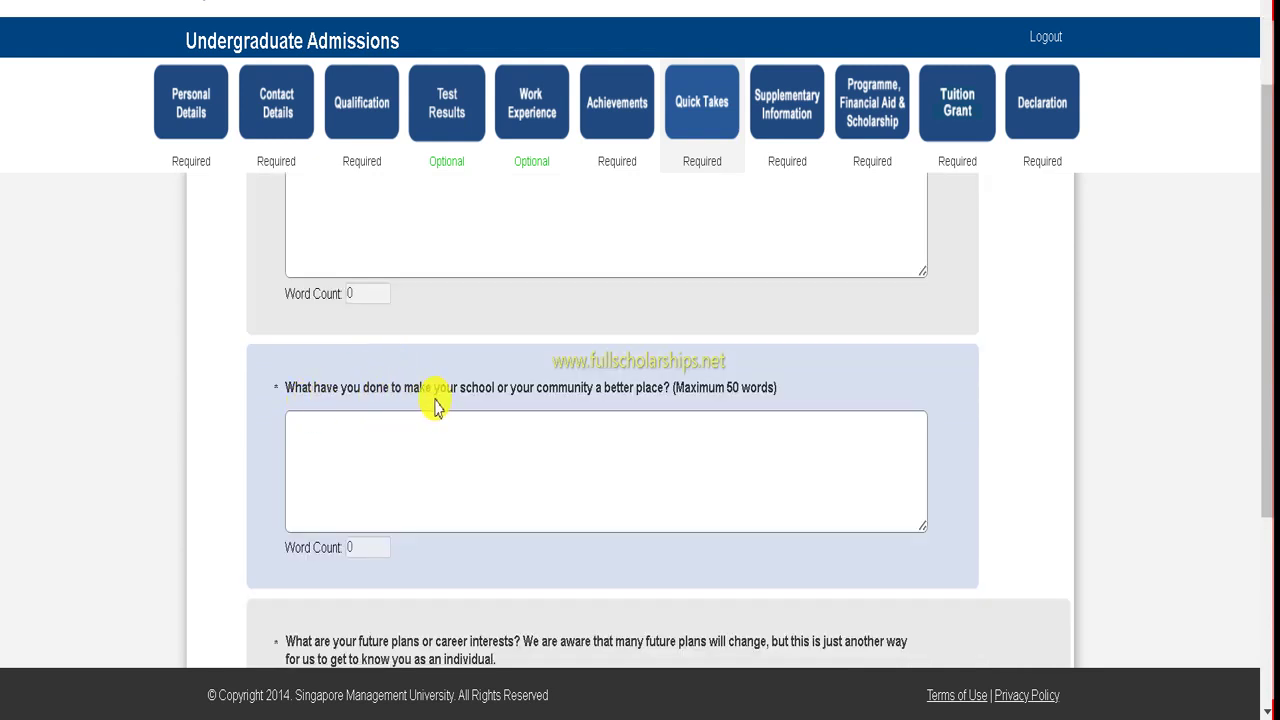
pyautogui.scroll(-2, 462, 410)
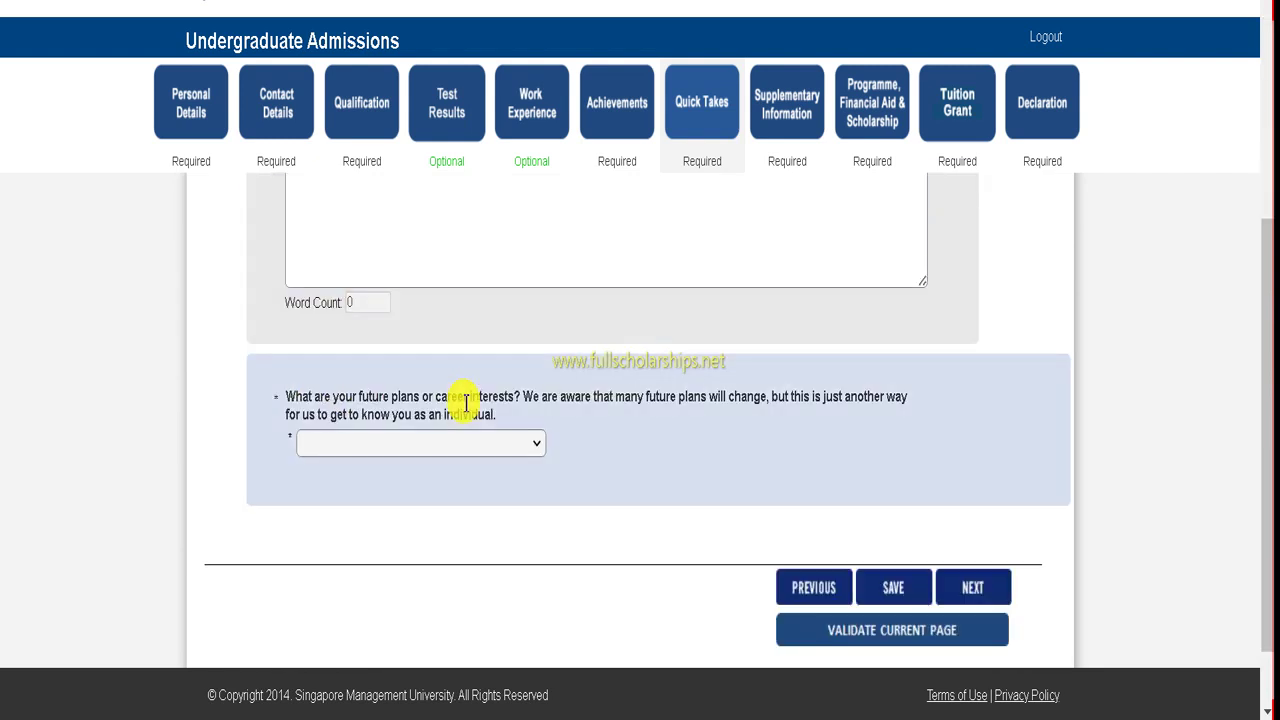
pyautogui.scroll(4, 457, 420)
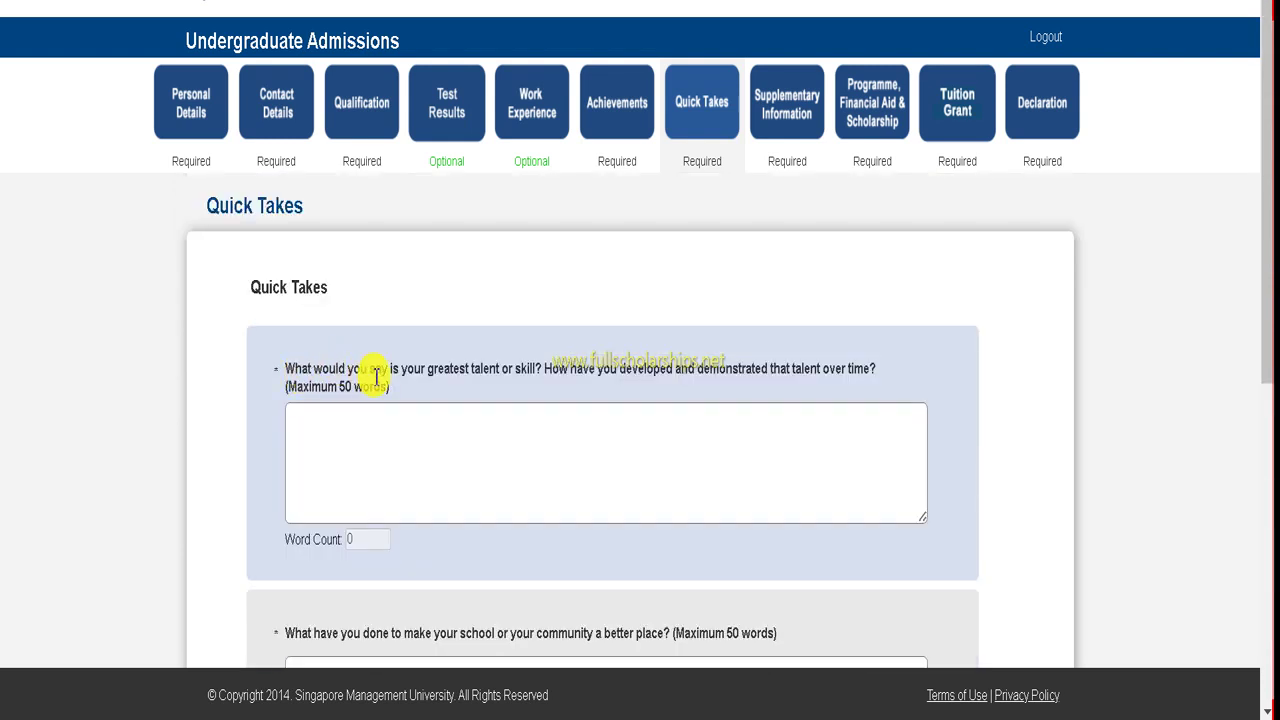
pyautogui.scroll(-2, 385, 385)
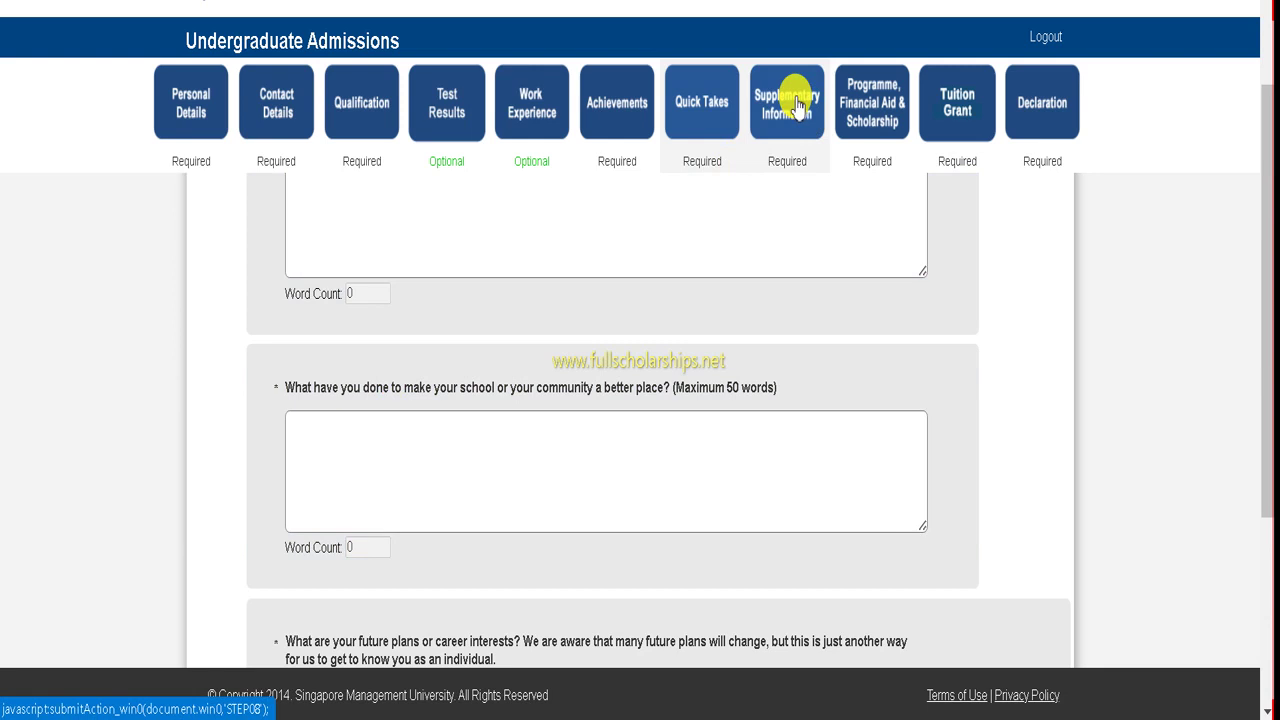
# - Open Supplementary Information and answer No to prior university study
pyautogui.click(797, 105)
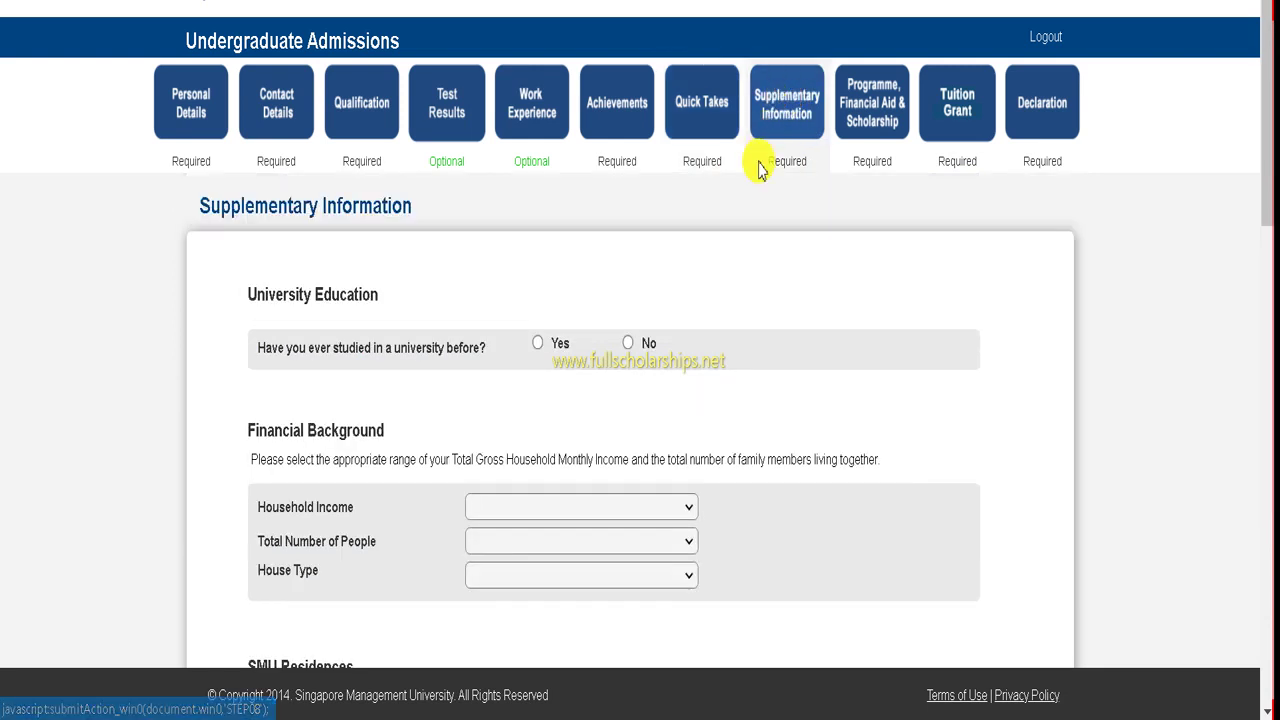
pyautogui.scroll(-1, 414, 323)
pyautogui.scroll(1, 307, 258)
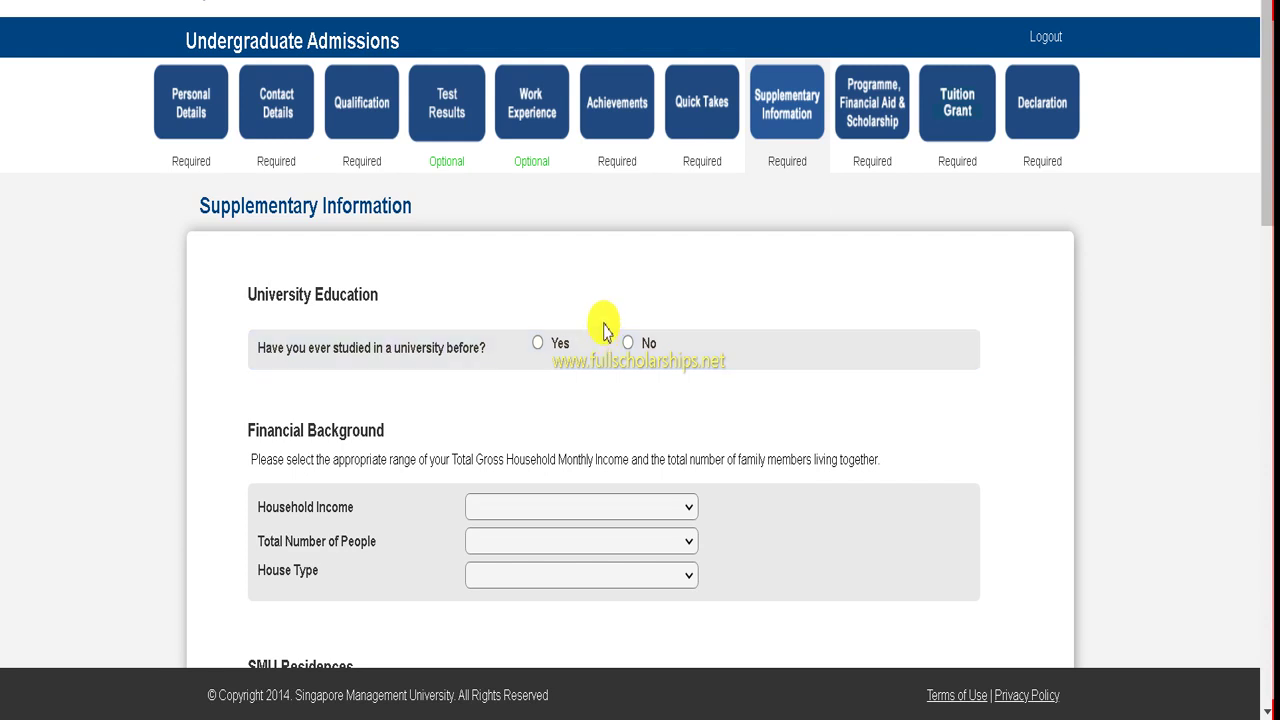
pyautogui.click(630, 341)
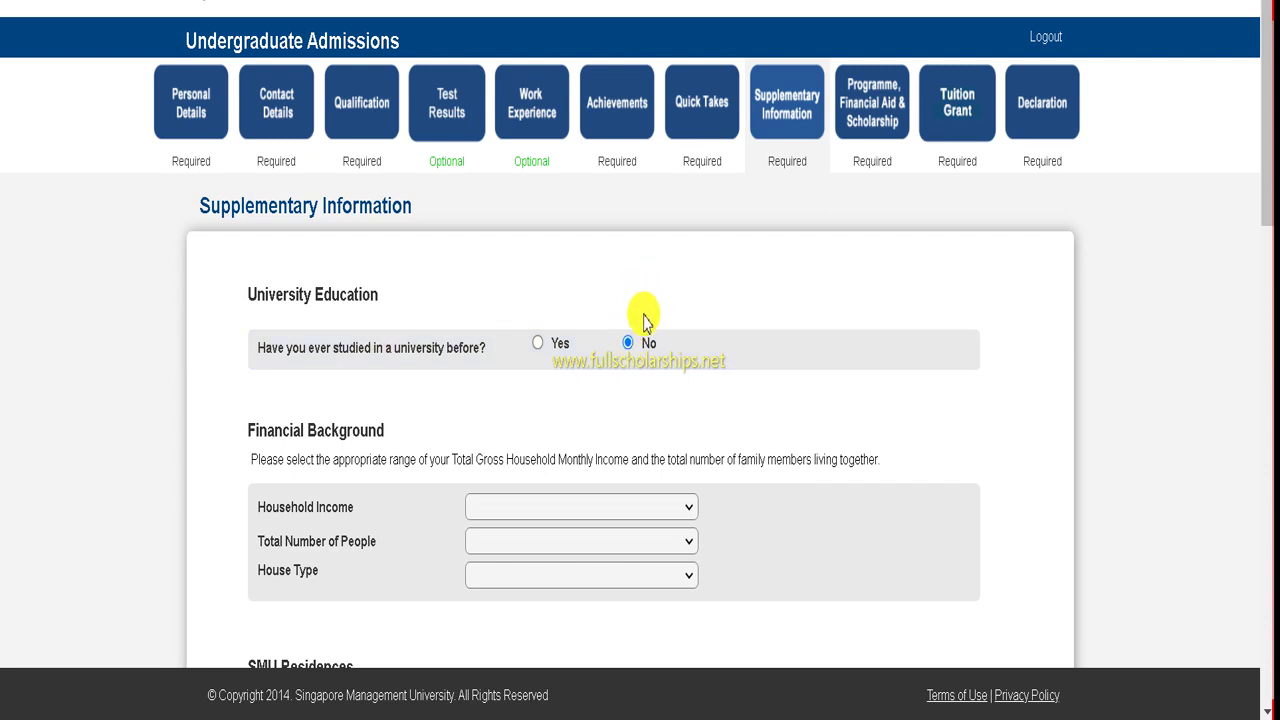
# - Look over the Household Income ranges but leave the field blank
pyautogui.scroll(-1, 641, 320)
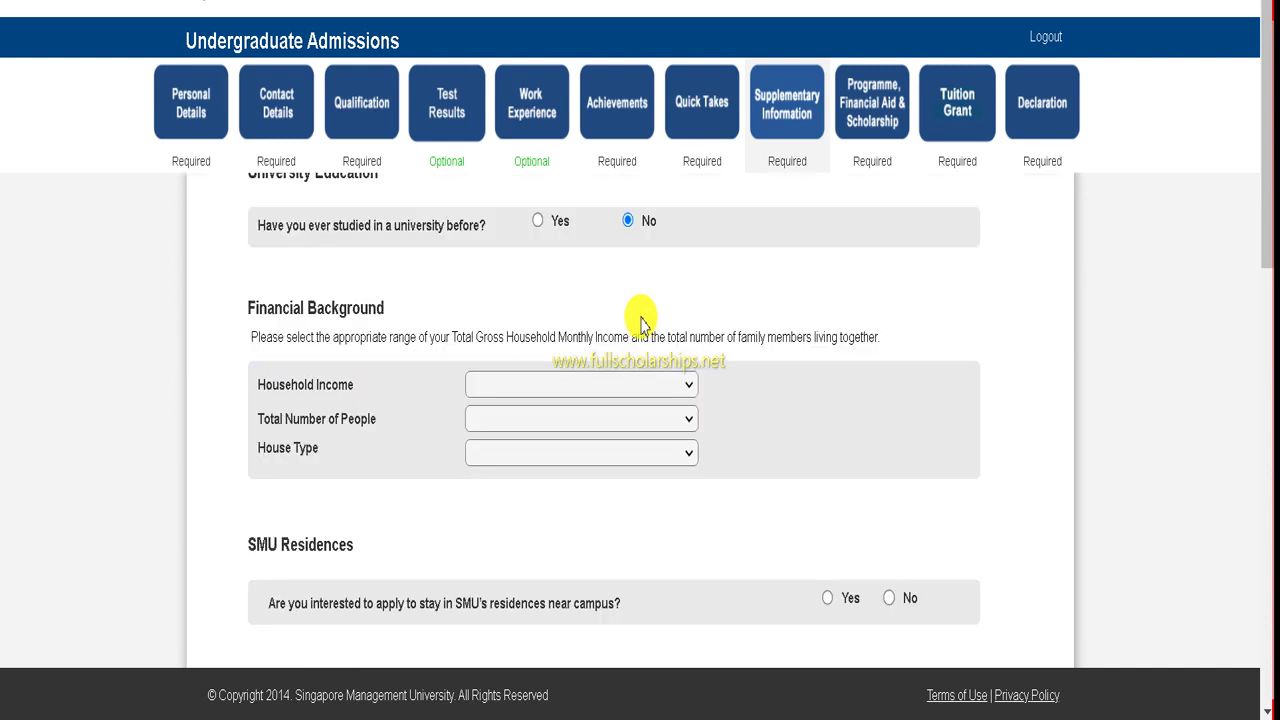
pyautogui.click(512, 386)
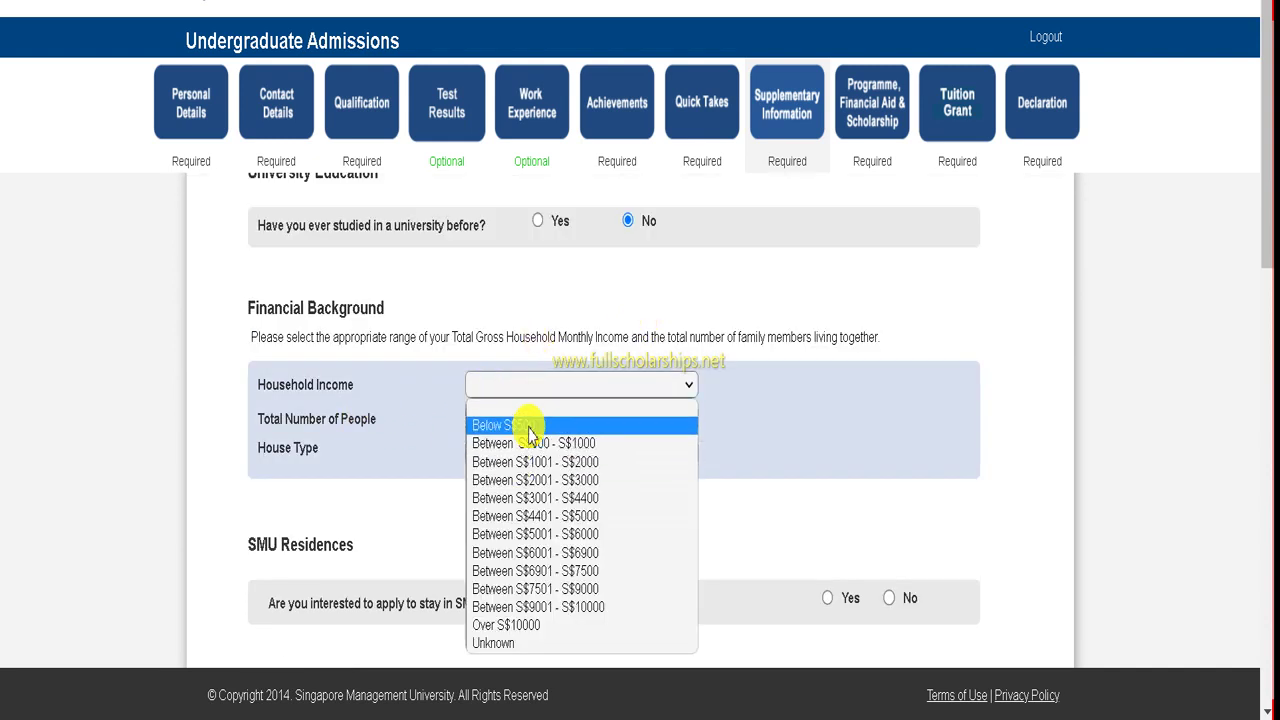
pyautogui.click(586, 276)
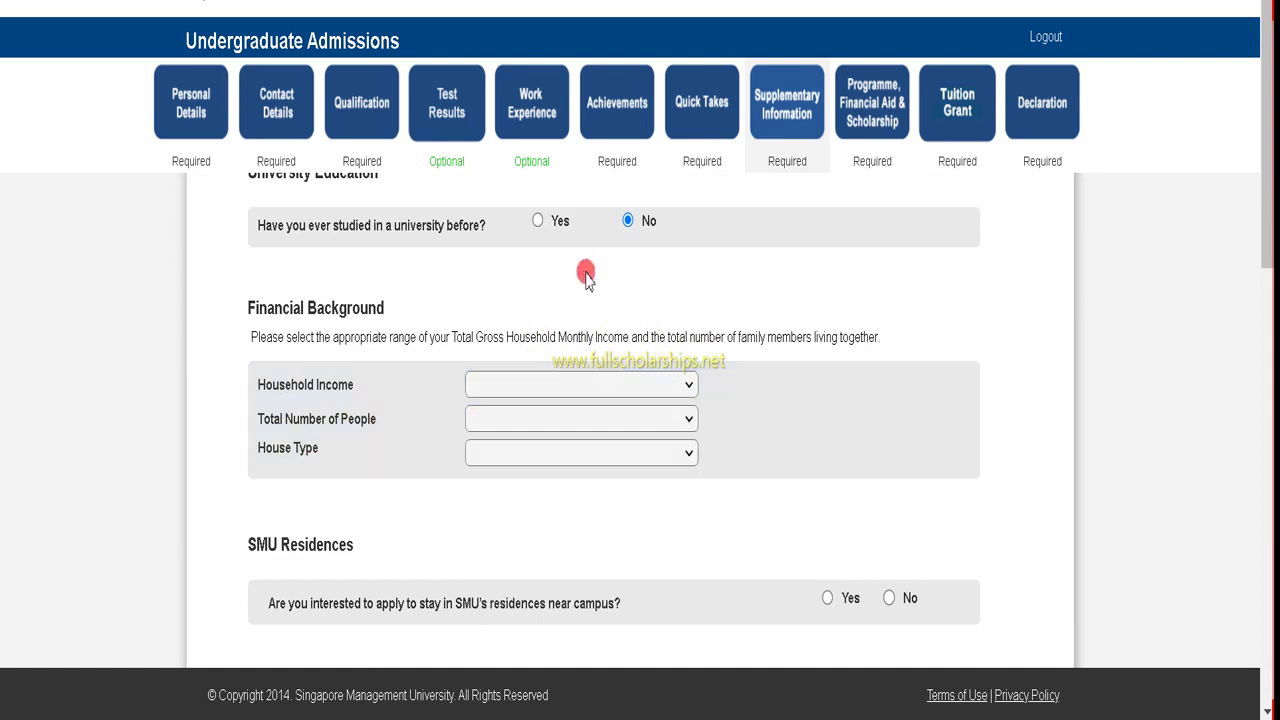
pyautogui.click(507, 386)
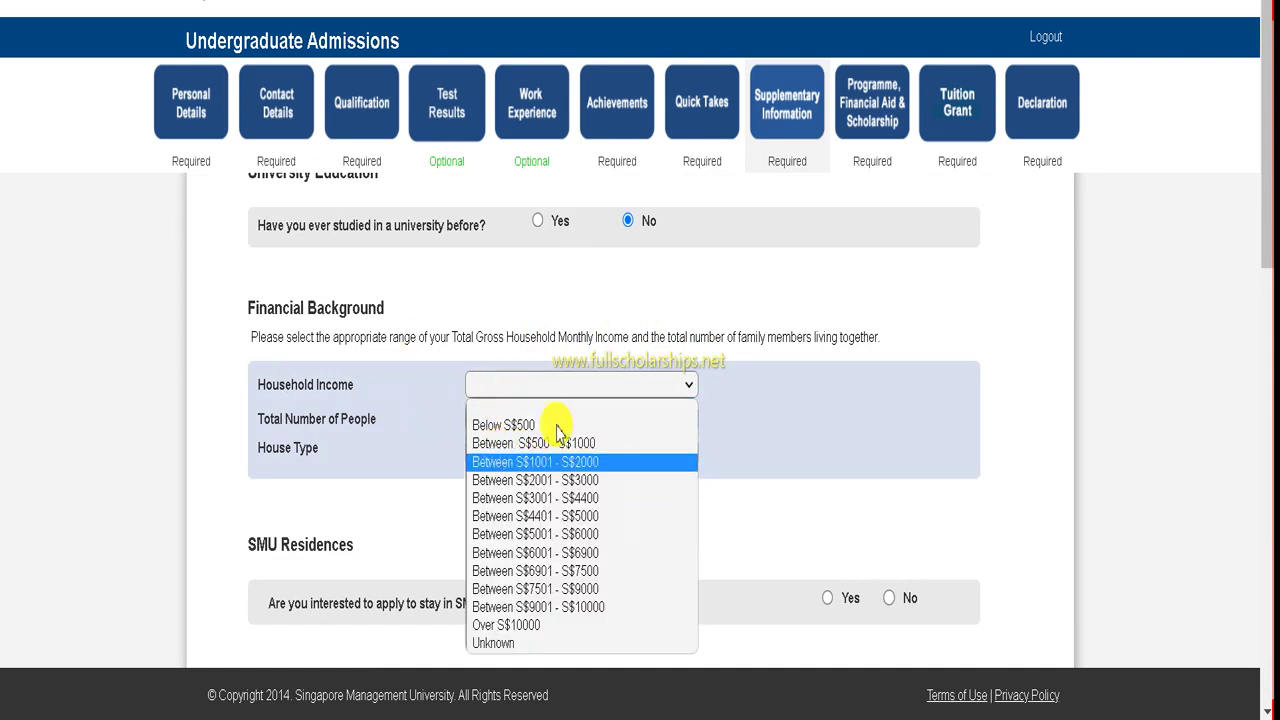
pyautogui.click(551, 277)
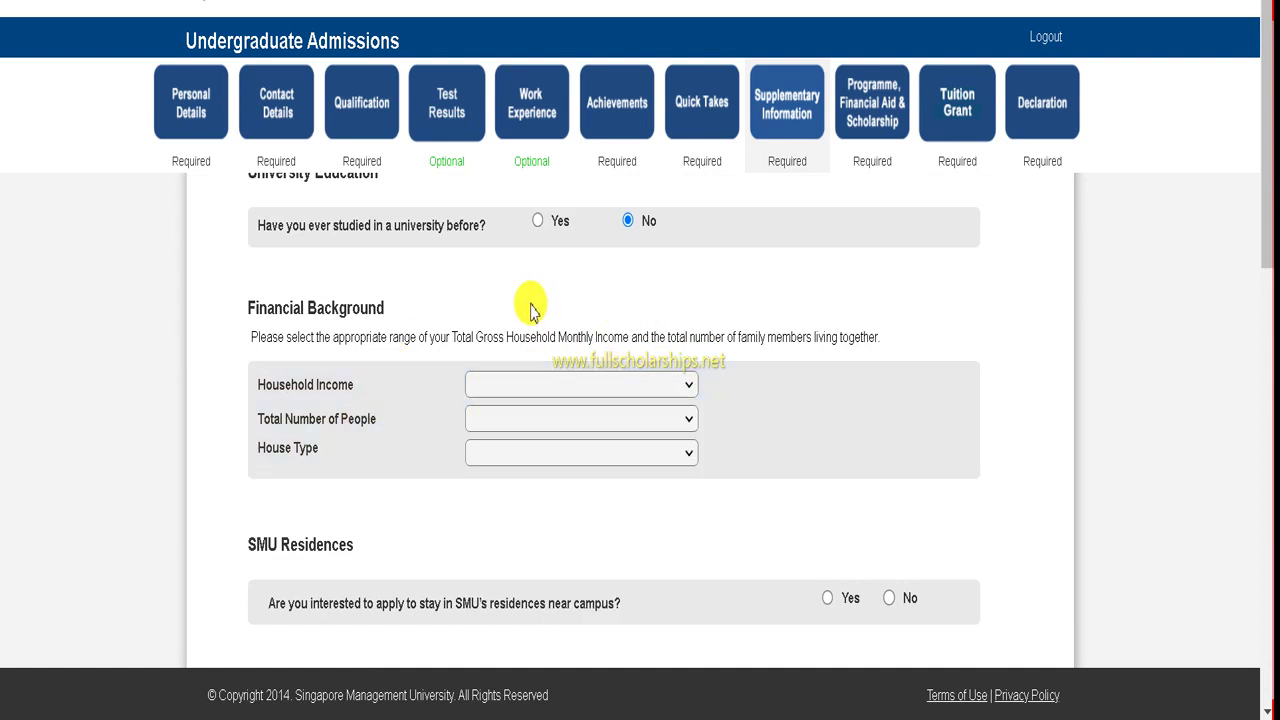
pyautogui.scroll(-5, 500, 400)
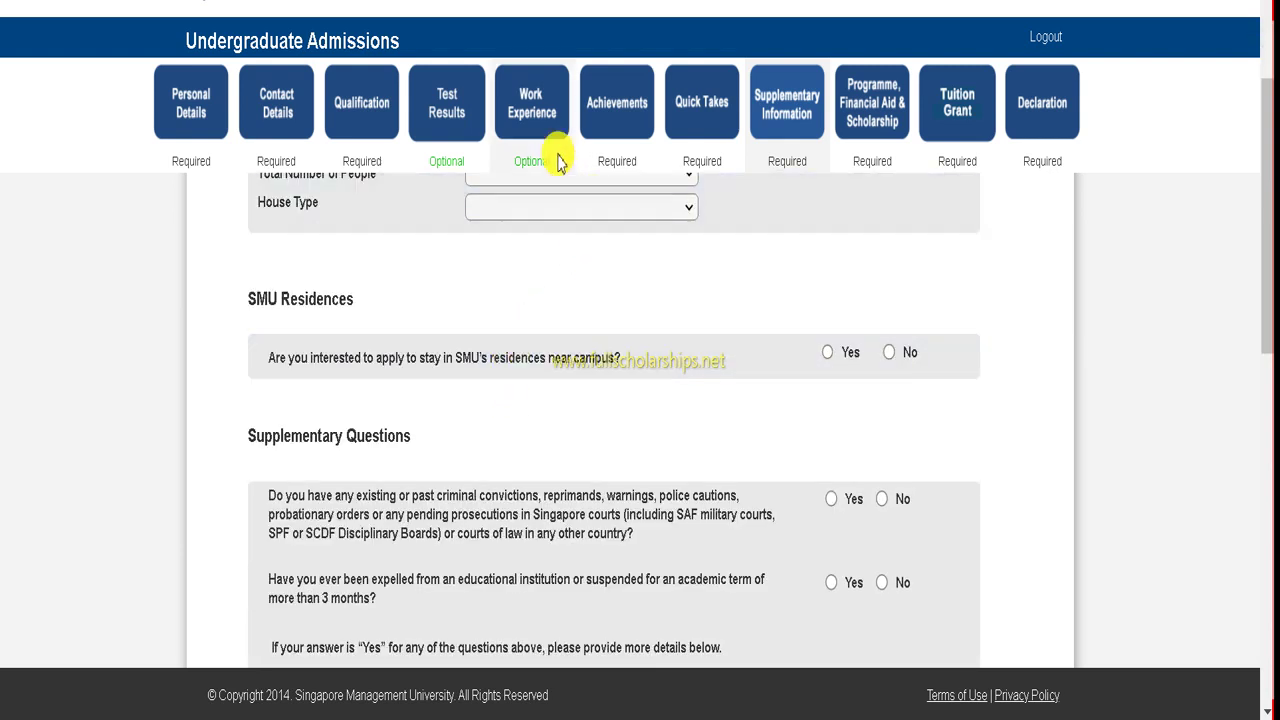